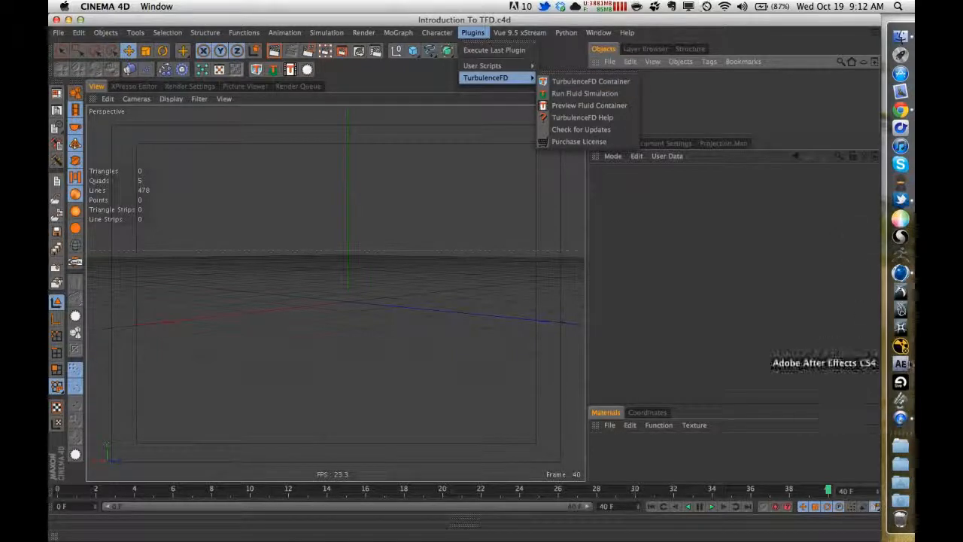
{"action": "left_click", "coordinate": [762, 199]}
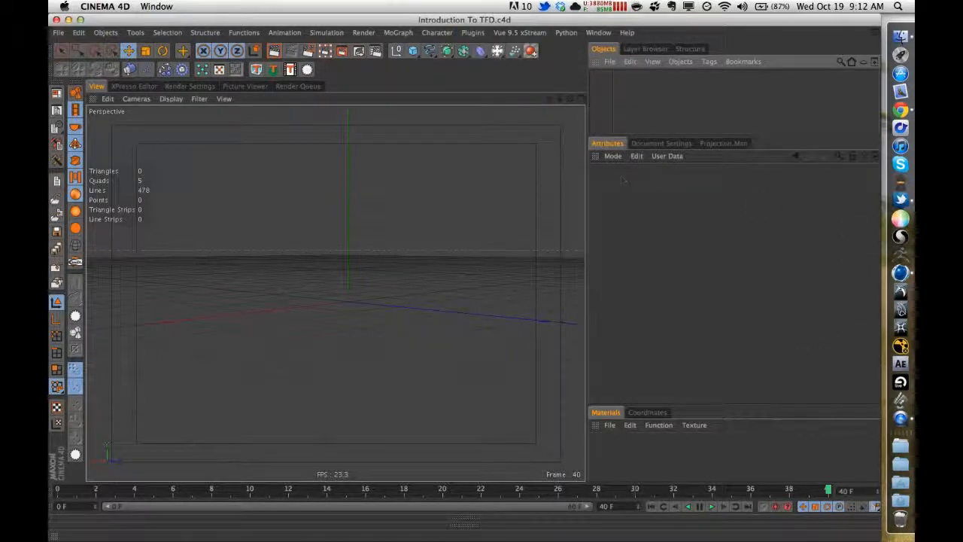
{"action": "left_click", "coordinate": [474, 38]}
{"action": "left_click", "coordinate": [399, 66]}
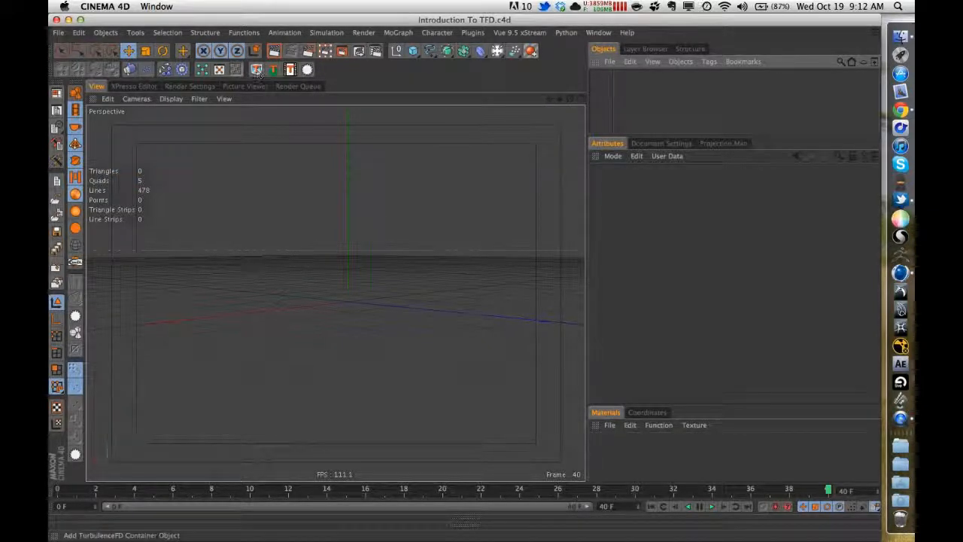
{"action": "left_click", "coordinate": [597, 34]}
{"action": "left_click", "coordinate": [565, 34]}
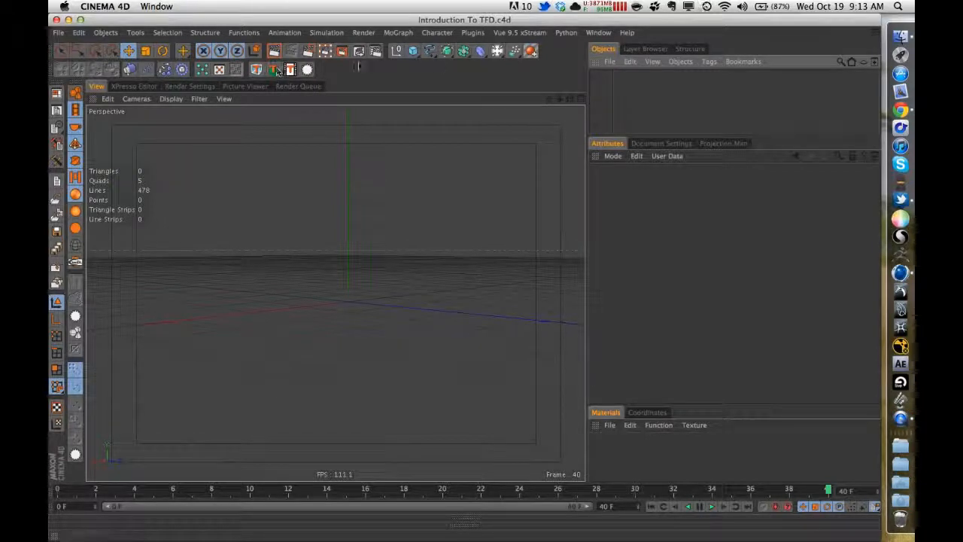
- Add a plane and a sphere to the scene, and raise the sphere 150 cm above the plane
{"action": "left_click_drag", "start_coordinate": [413, 50], "coordinate": [519, 84]}
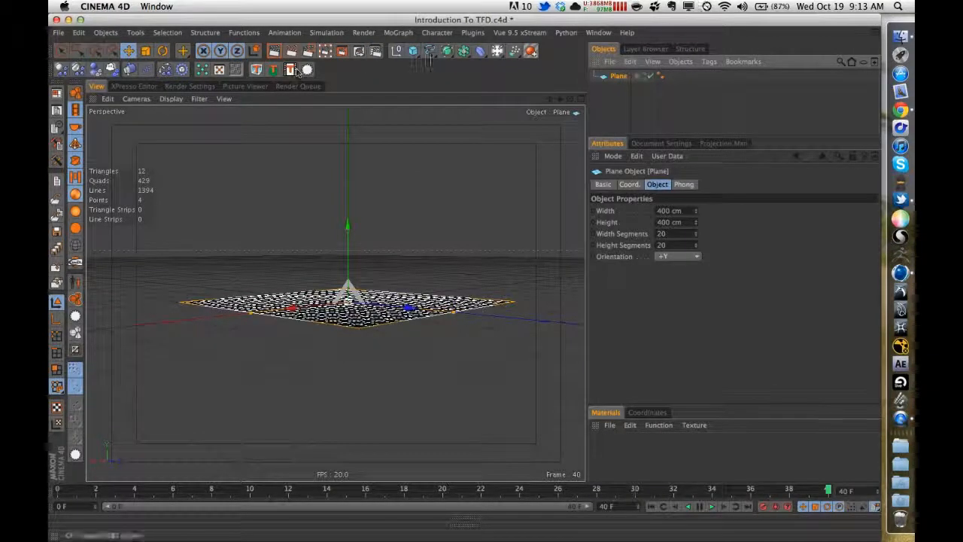
{"action": "left_click_drag", "start_coordinate": [413, 50], "coordinate": [516, 63]}
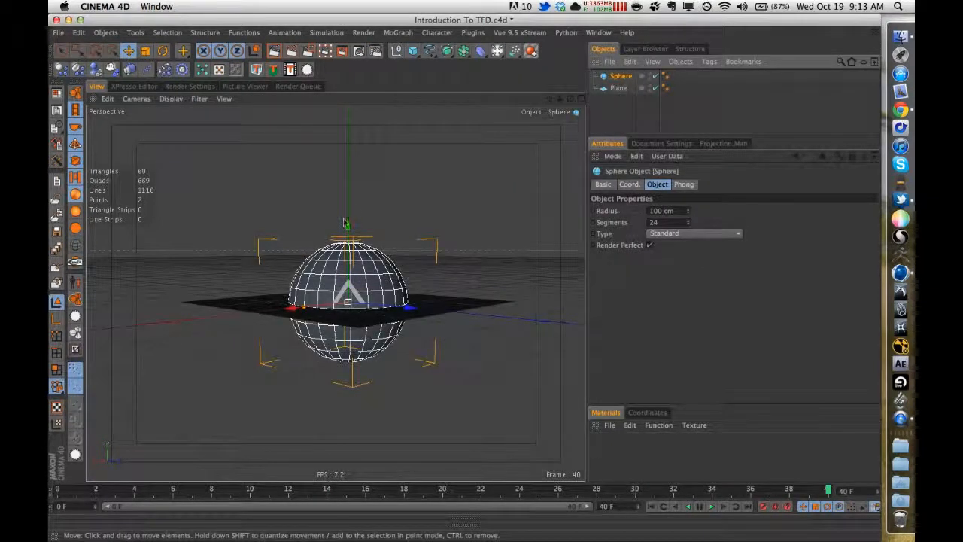
{"action": "left_click_drag", "start_coordinate": [344, 223], "coordinate": [347, 132]}
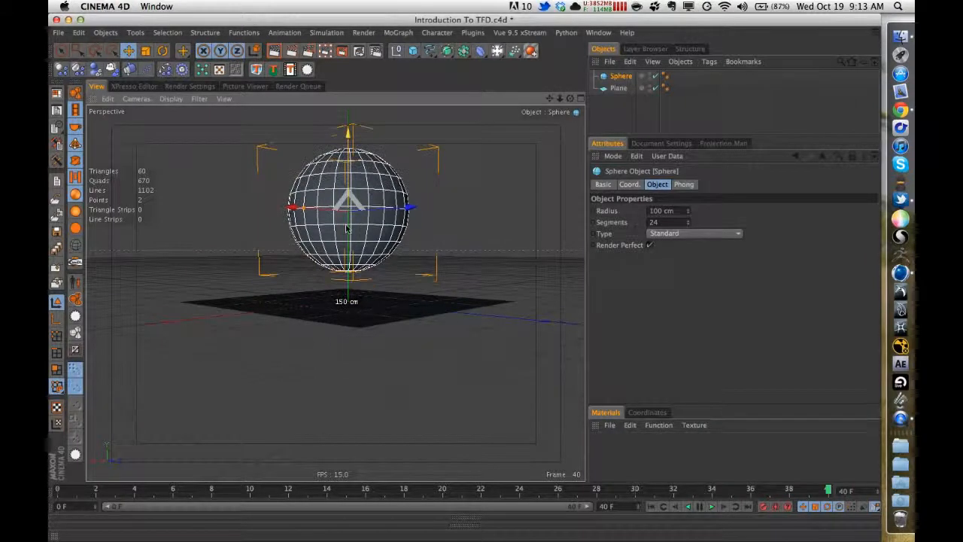
- Set the sphere's radius to 50 cm
{"action": "left_click", "coordinate": [667, 211]}
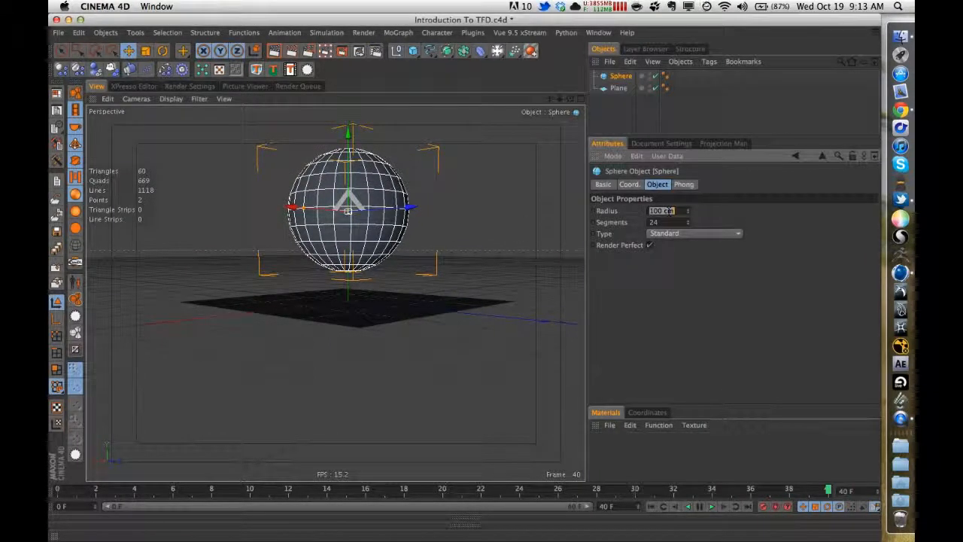
{"action": "type", "text": "50"}
{"action": "key", "text": "Return"}
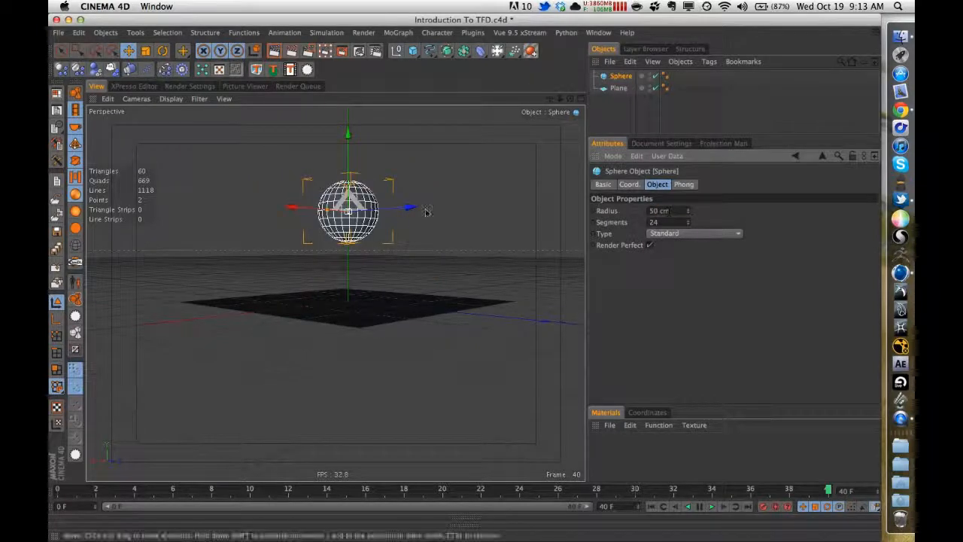
- Add a TurbulenceFD Container and set its volume dimensions to 400 x 400 x 400 cm
{"action": "left_click", "coordinate": [257, 70]}
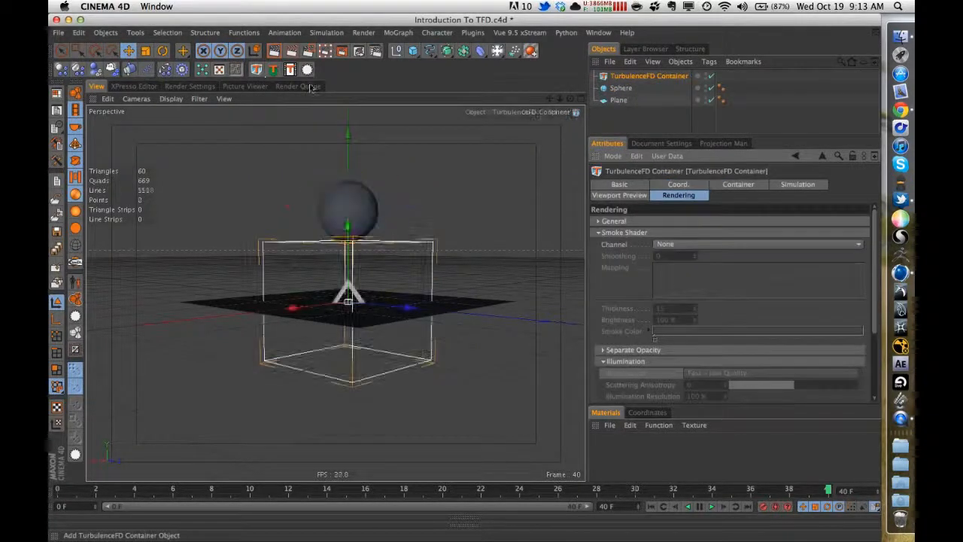
{"action": "left_click", "coordinate": [736, 190]}
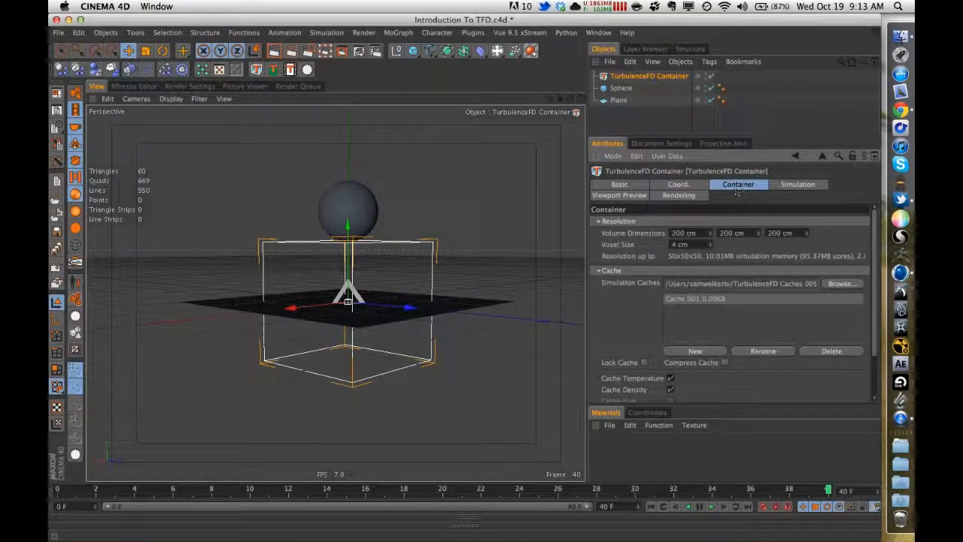
{"action": "left_click", "coordinate": [683, 232]}
{"action": "key", "text": "Tab"}
{"action": "type", "text": "400"}
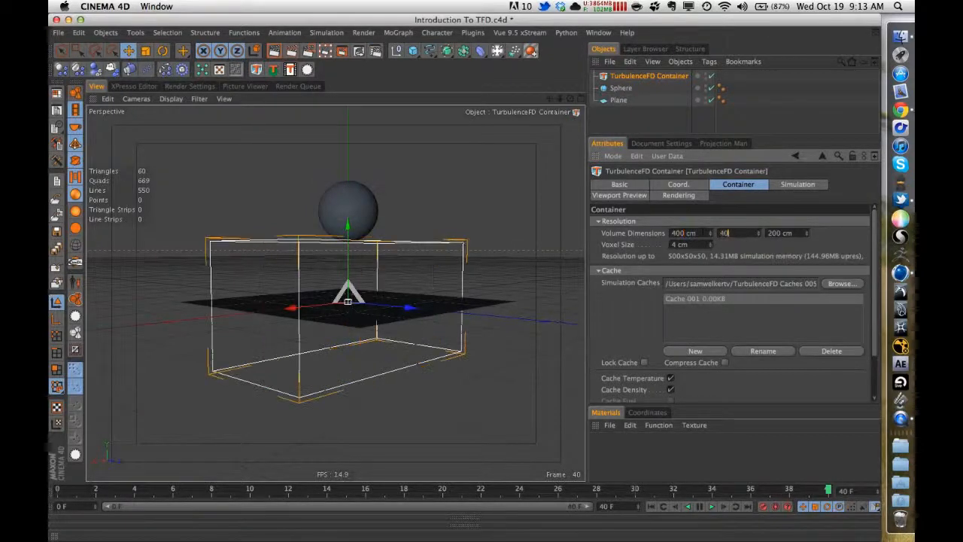
{"action": "key", "text": "Tab"}
{"action": "type", "text": "400"}
{"action": "key", "text": "Return"}
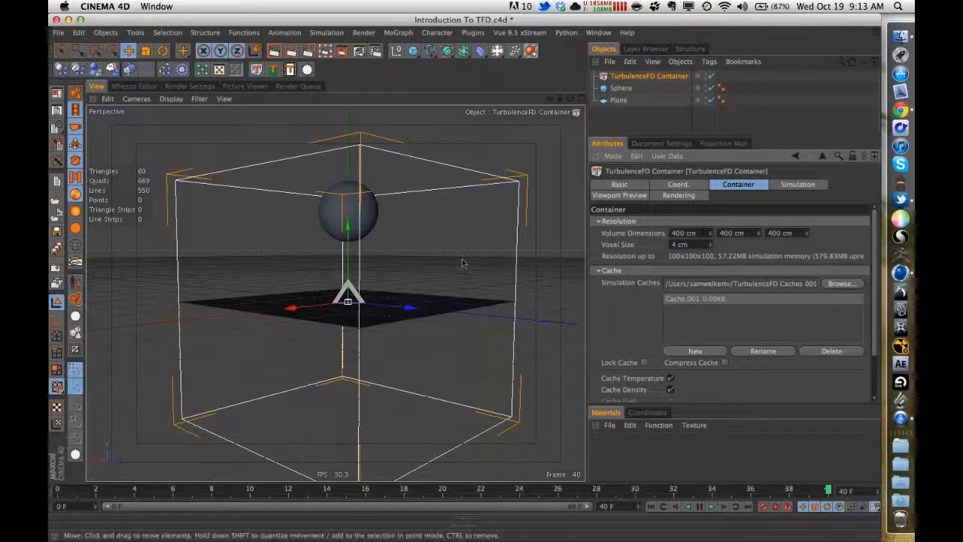
- Raise the TurbulenceFD Container until its base rests on the plane
{"action": "left_click_drag", "start_coordinate": [348, 225], "coordinate": [349, 101]}
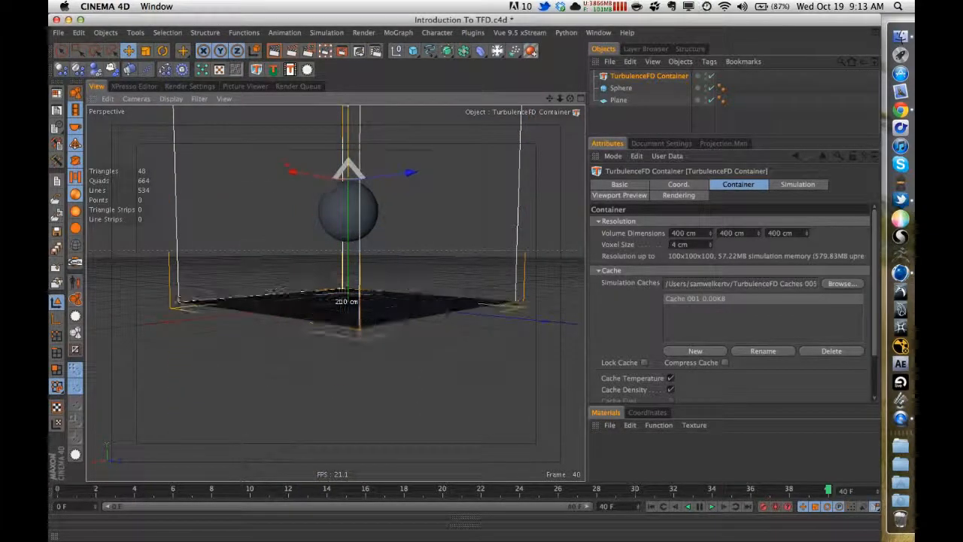
{"action": "left_click_drag", "start_coordinate": [439, 286], "coordinate": [466, 316], "text": "alt"}
{"action": "left_click_drag", "start_coordinate": [352, 200], "coordinate": [436, 274], "text": "alt"}
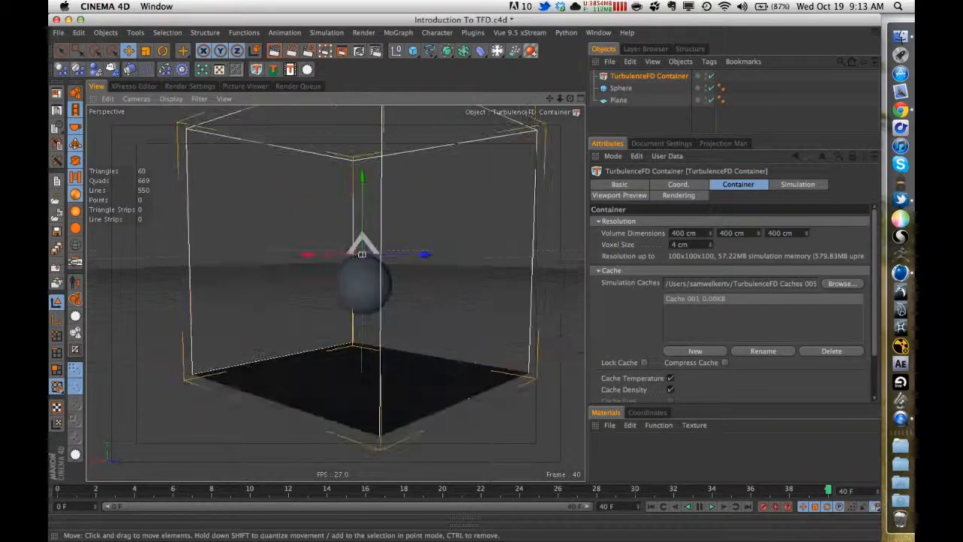
- Raise the sphere another 50 cm to the centre of the container
{"action": "left_click", "coordinate": [376, 301]}
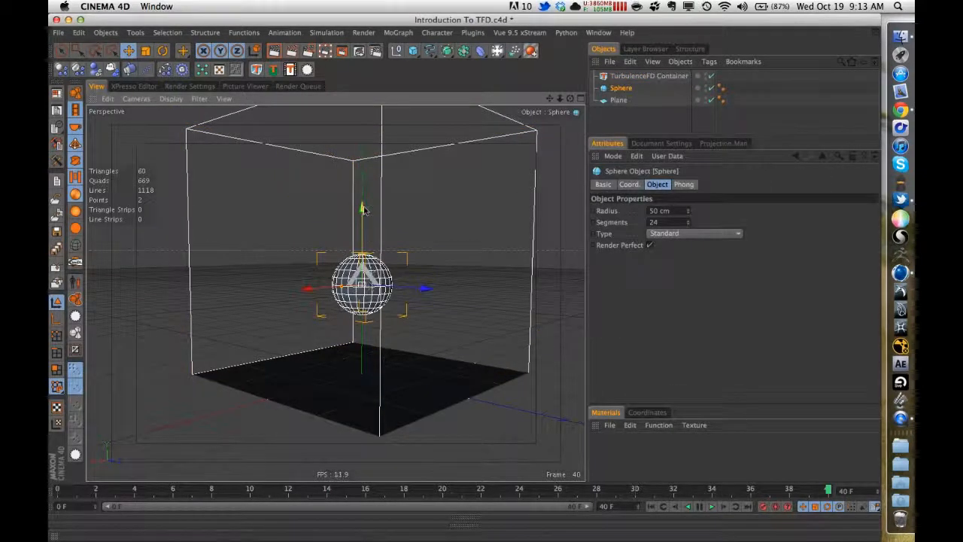
{"action": "left_click_drag", "start_coordinate": [362, 210], "coordinate": [361, 178]}
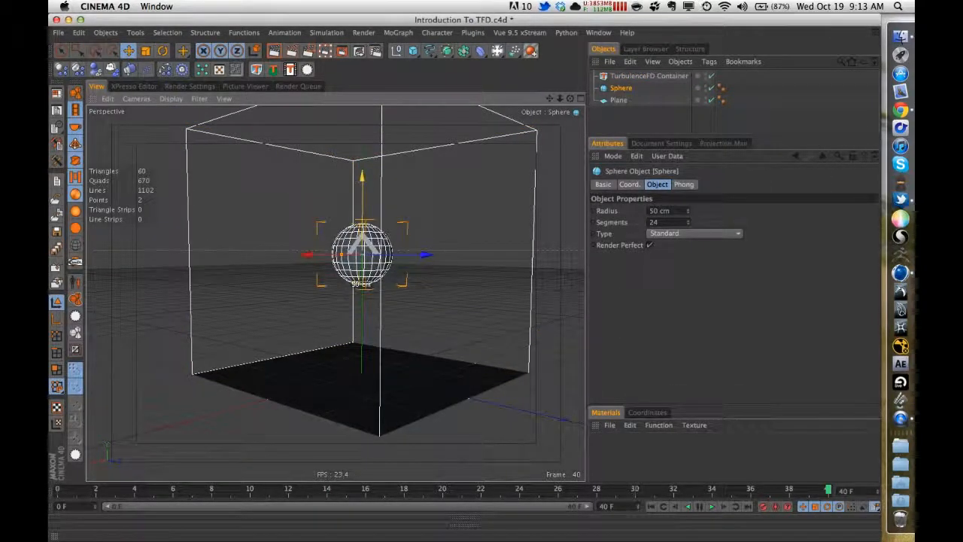
{"action": "left_click", "coordinate": [488, 259]}
- Convert the sphere and the plane into editable polygon objects
{"action": "left_click", "coordinate": [648, 103]}
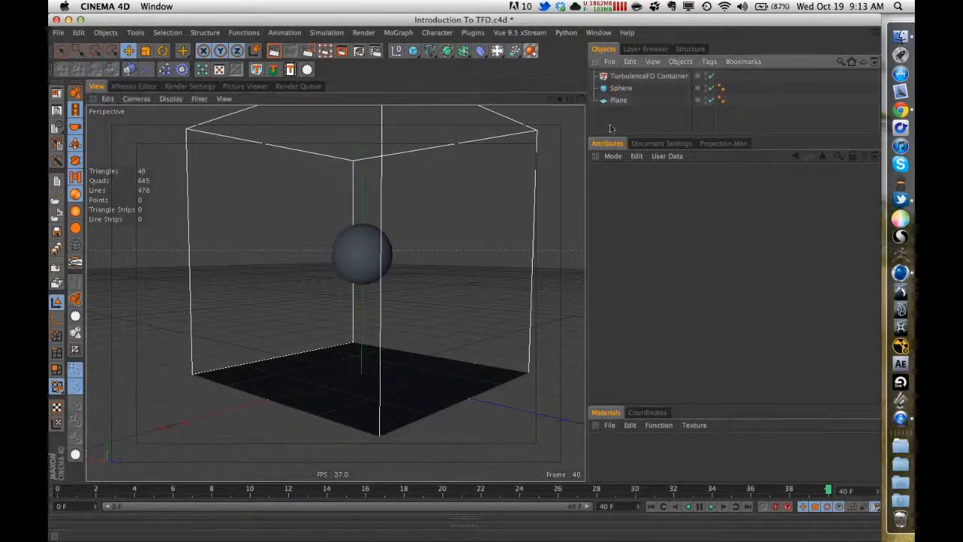
{"action": "left_click_drag", "start_coordinate": [624, 123], "coordinate": [618, 87]}
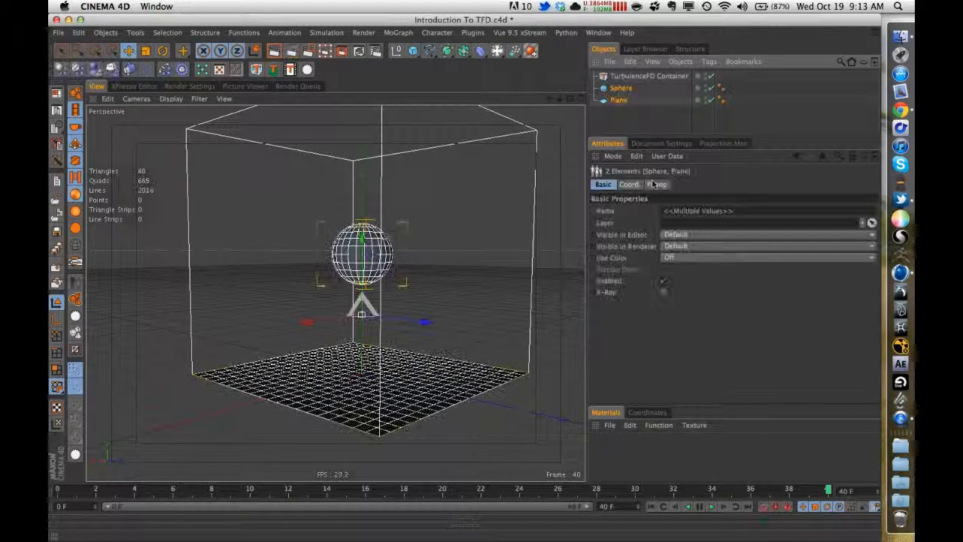
{"action": "left_click", "coordinate": [617, 125]}
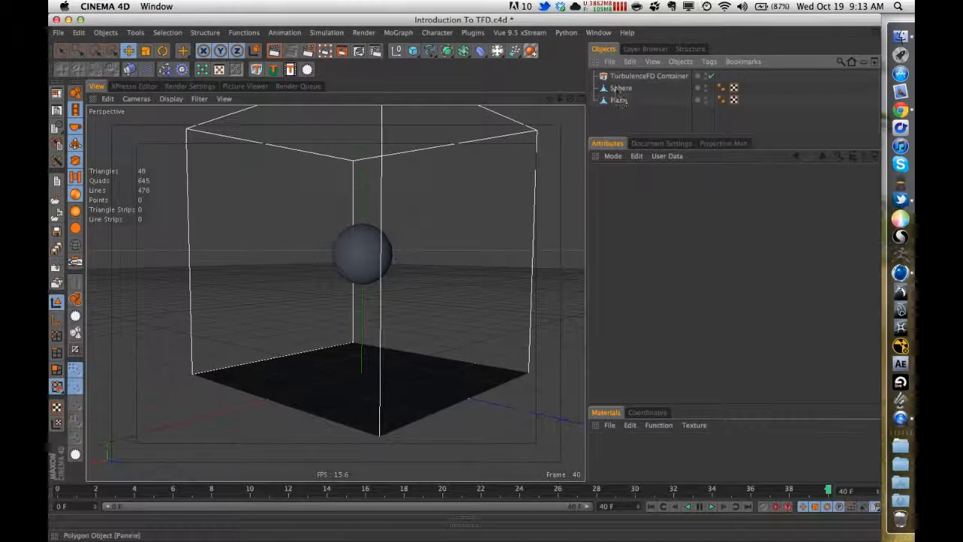
{"action": "key", "text": "super+s"}
- Add a TurbulenceFD Emitter tag to the sphere and copy the tag to the plane
{"action": "right_click", "coordinate": [616, 89]}
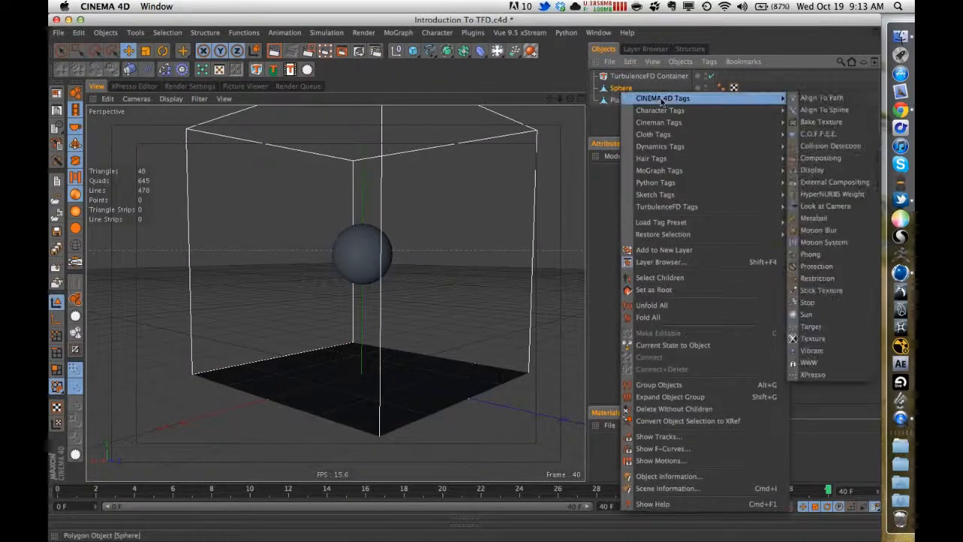
{"action": "mouse_move", "coordinate": [651, 208]}
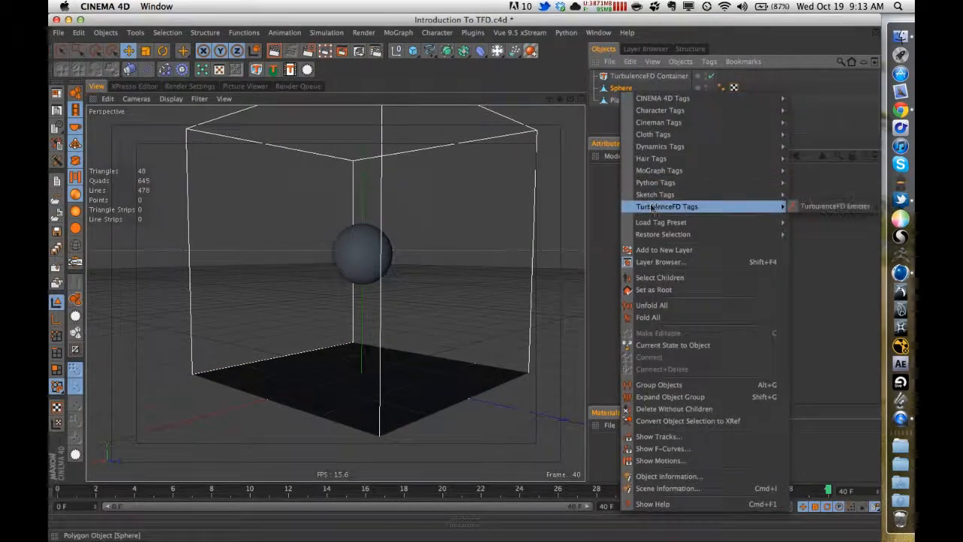
{"action": "left_click", "coordinate": [832, 206]}
{"action": "left_click_drag", "start_coordinate": [671, 102], "coordinate": [611, 101], "text": "ctrl"}
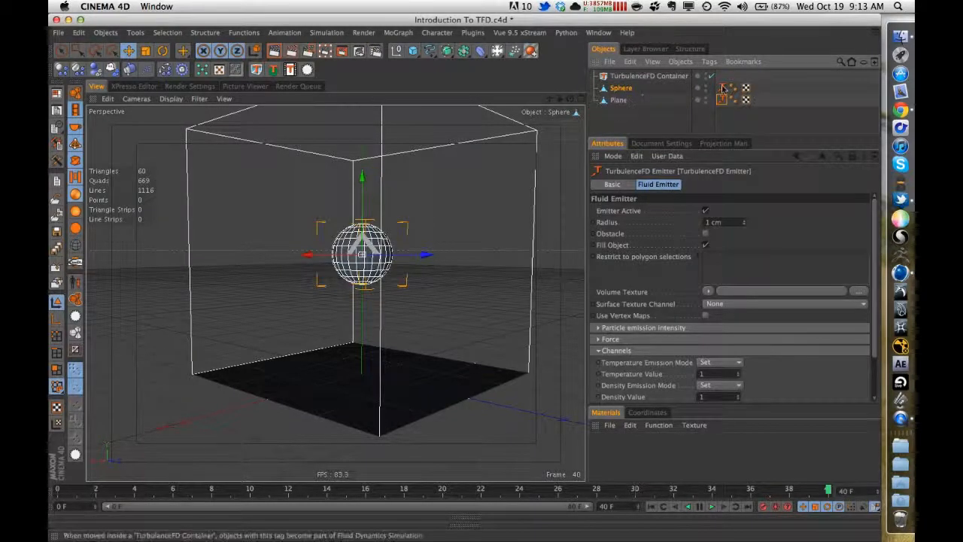
{"action": "right_click", "coordinate": [679, 91]}
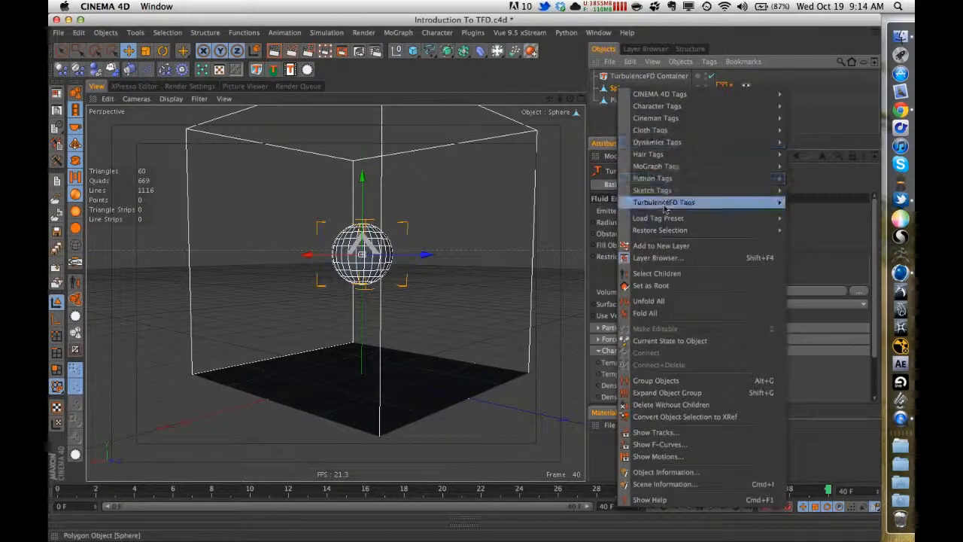
{"action": "mouse_move", "coordinate": [703, 203]}
{"action": "left_click", "coordinate": [827, 201]}
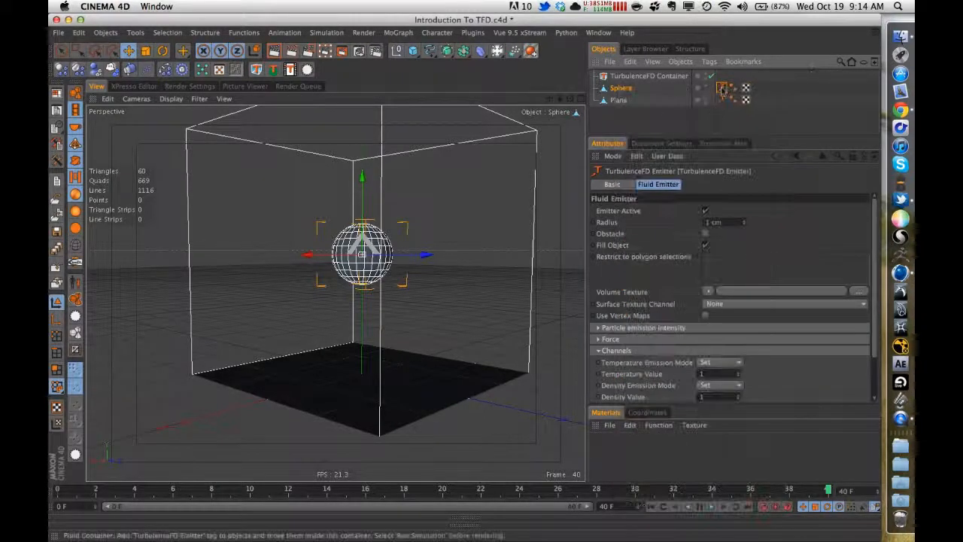
- Set the temperature, density and fuel values of the sphere's TurbulenceFD Emitter tag to 0
{"action": "left_click", "coordinate": [722, 101]}
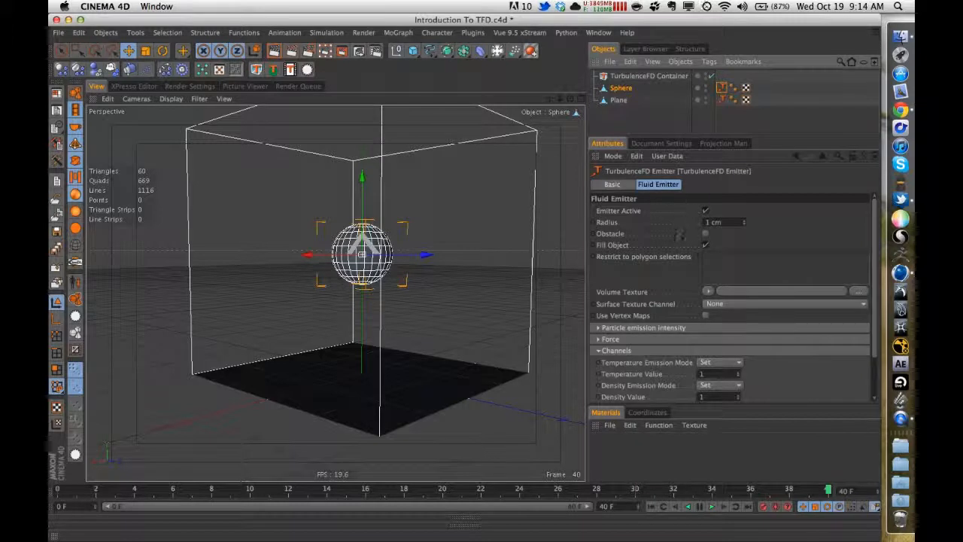
{"action": "scroll", "coordinate": [677, 235], "scroll_direction": "down", "scroll_amount": 3}
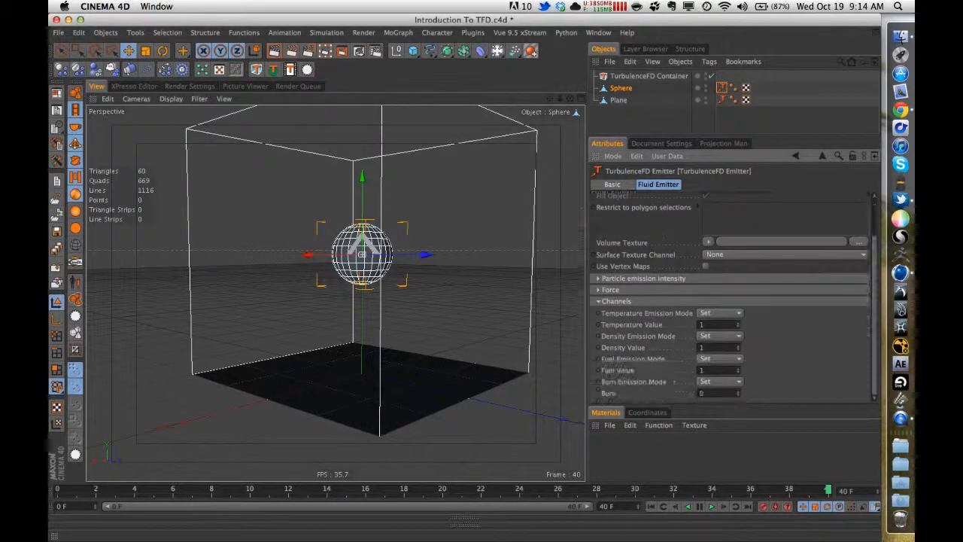
{"action": "type", "text": "0"}
{"action": "key", "text": "Tab"}
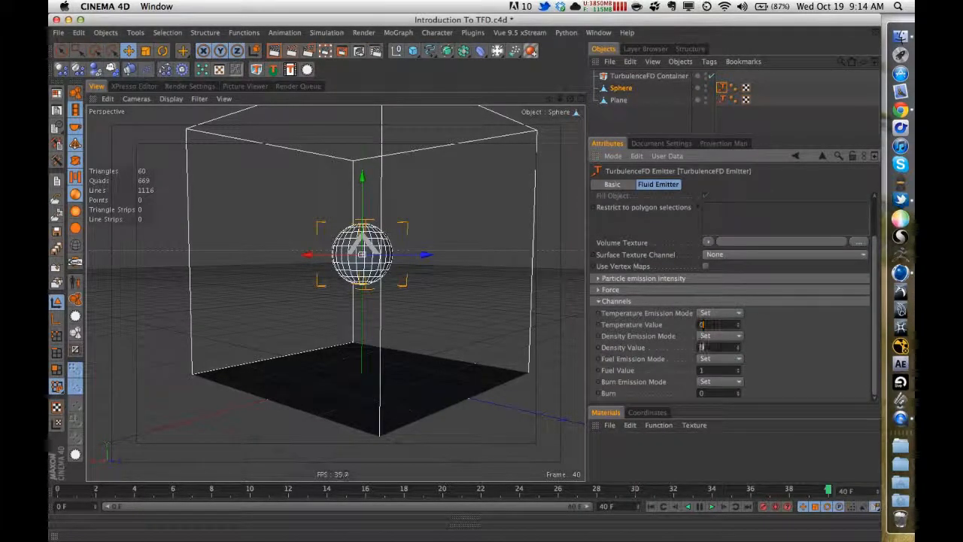
{"action": "type", "text": "0"}
{"action": "key", "text": "Tab"}
{"action": "type", "text": "0"}
{"action": "key", "text": "Return"}
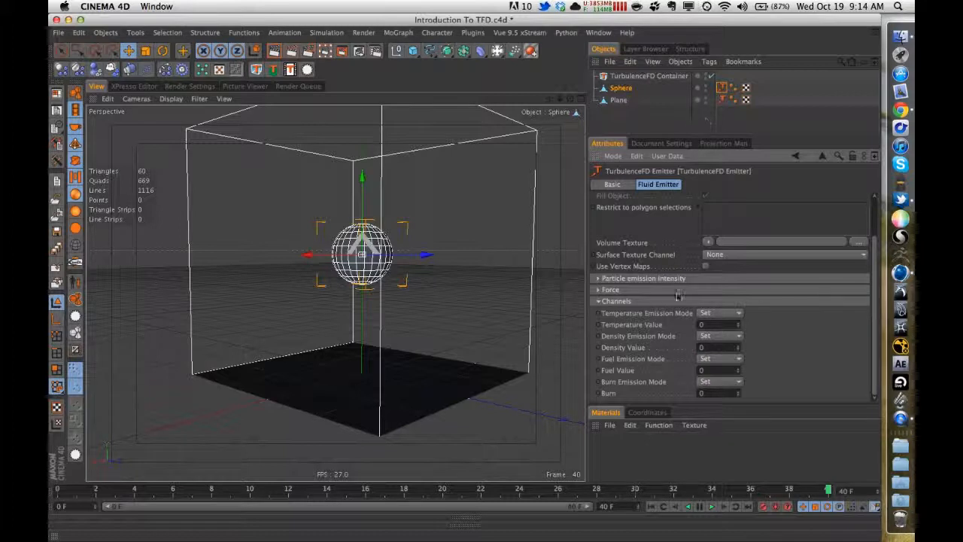
- Turn the sphere's emitter into an obstacle and save the scene
{"action": "left_click", "coordinate": [662, 301]}
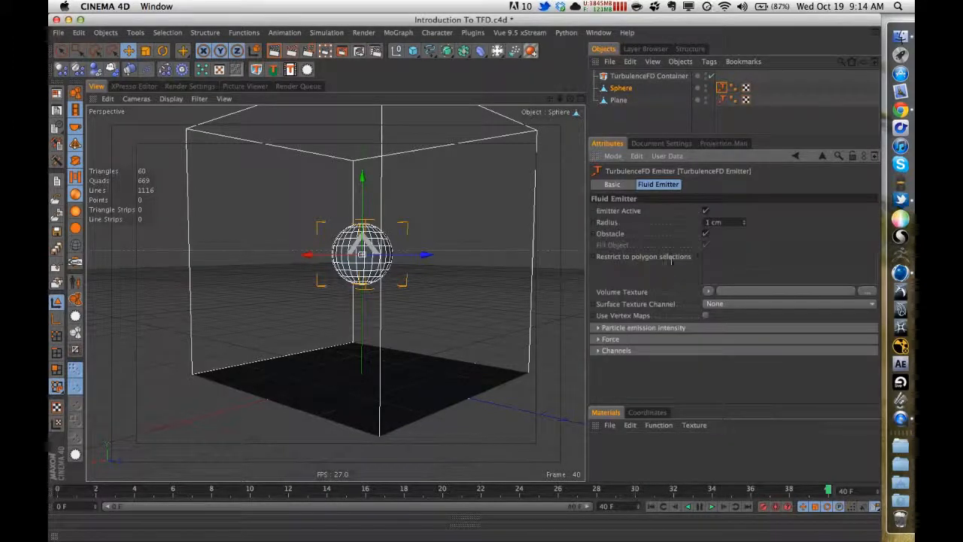
{"action": "left_click", "coordinate": [661, 352]}
{"action": "left_click", "coordinate": [666, 352]}
{"action": "key", "text": "super+s"}
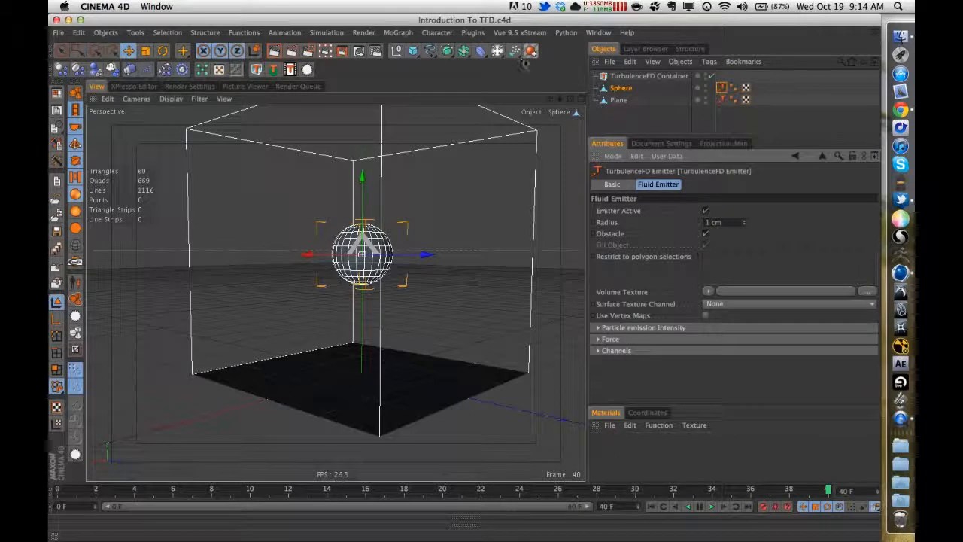
- Run the fluid simulation for the container and stop it after the first few frames
{"action": "left_click", "coordinate": [274, 70]}
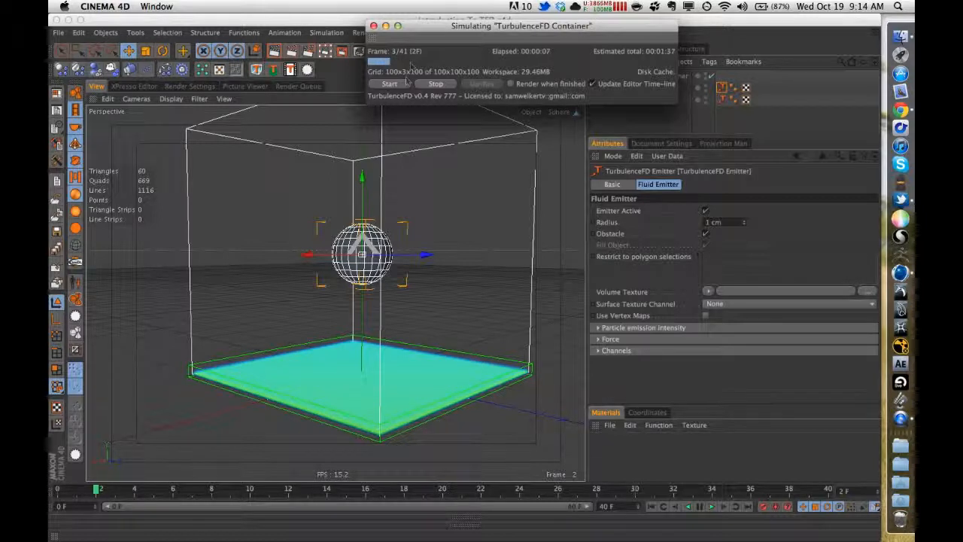
{"action": "left_click", "coordinate": [426, 84]}
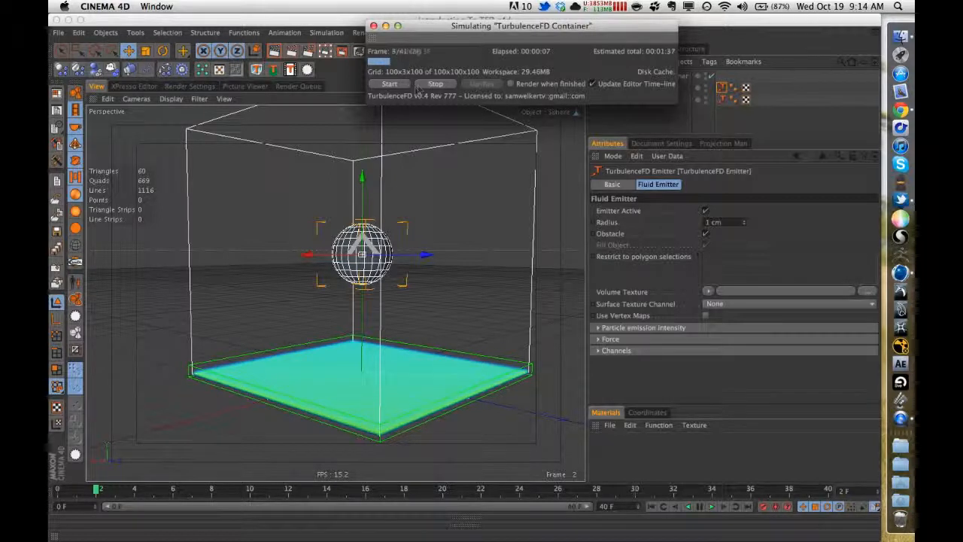
- Set the TurbulenceFD Container's voxel size to 15 cm and restart the simulation
{"action": "left_click", "coordinate": [683, 76]}
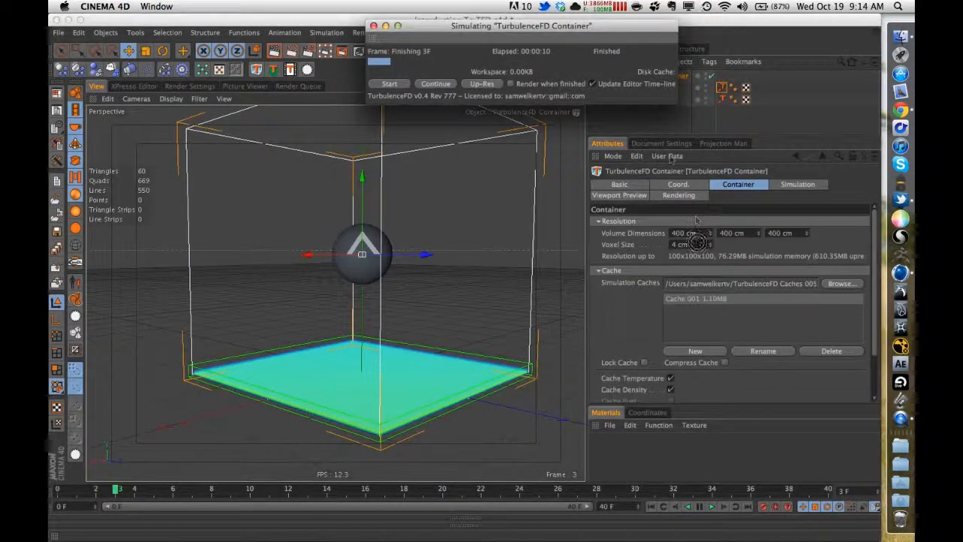
{"action": "left_click", "coordinate": [698, 244]}
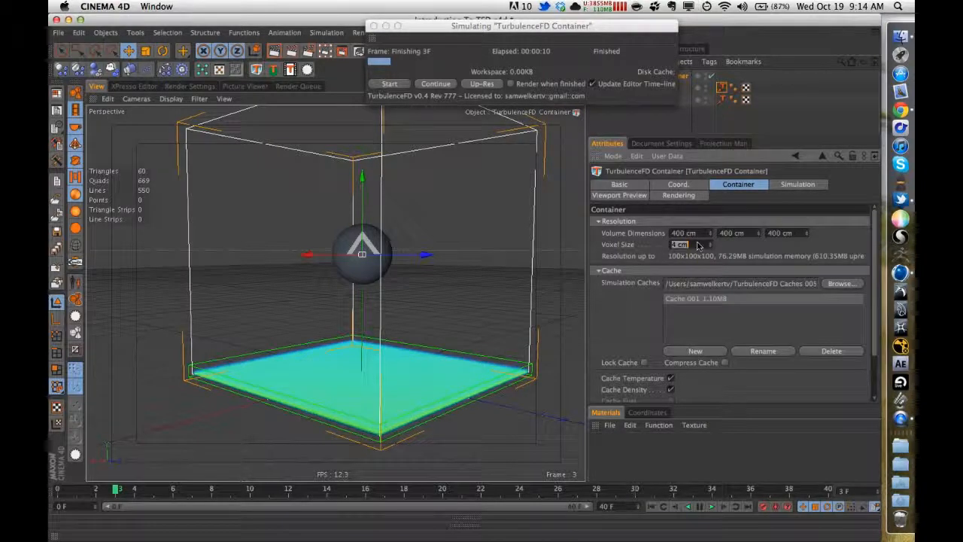
{"action": "type", "text": "15"}
{"action": "key", "text": "Return"}
{"action": "left_click", "coordinate": [383, 84]}
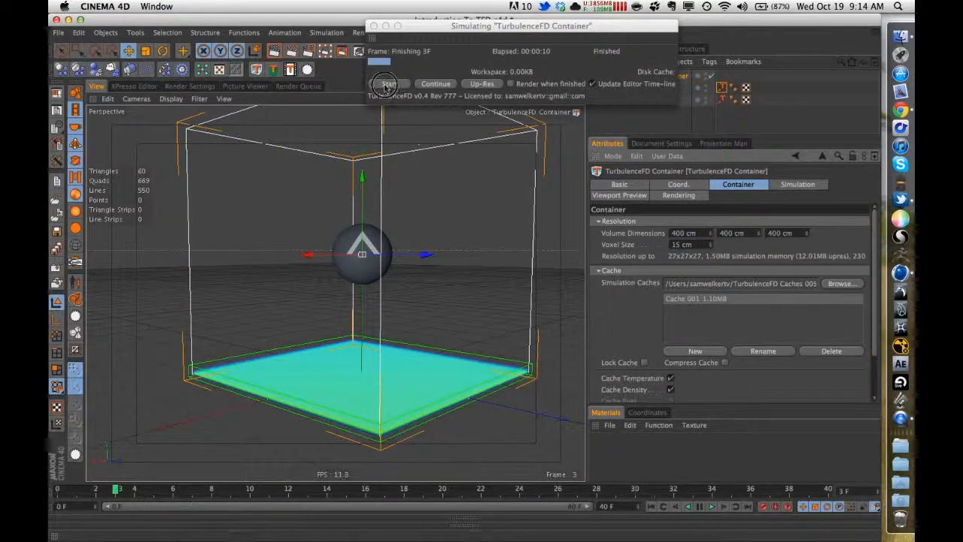
- Run a short test simulation of the container and set its temperature buoyancy to 2500 cm
{"action": "left_click", "coordinate": [380, 97]}
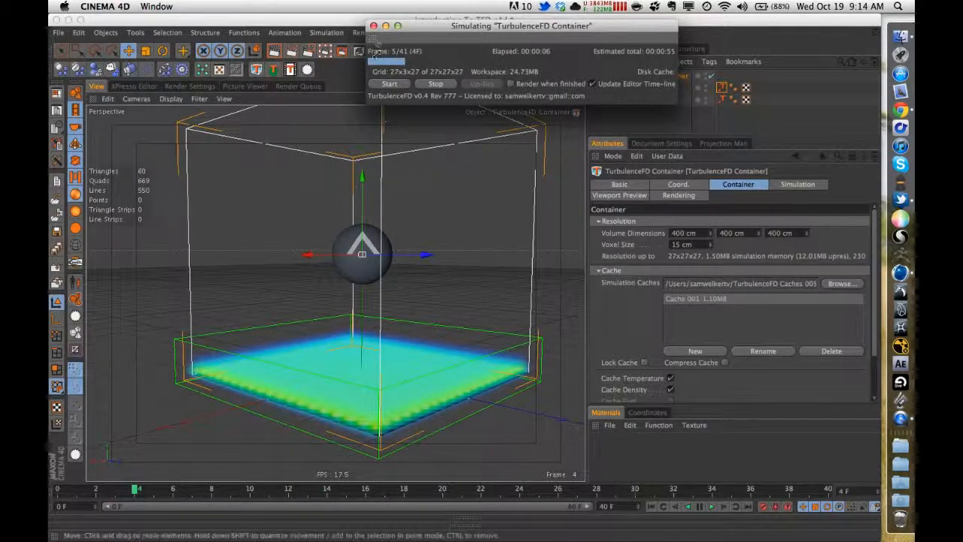
{"action": "left_click_drag", "start_coordinate": [416, 24], "coordinate": [273, 19]}
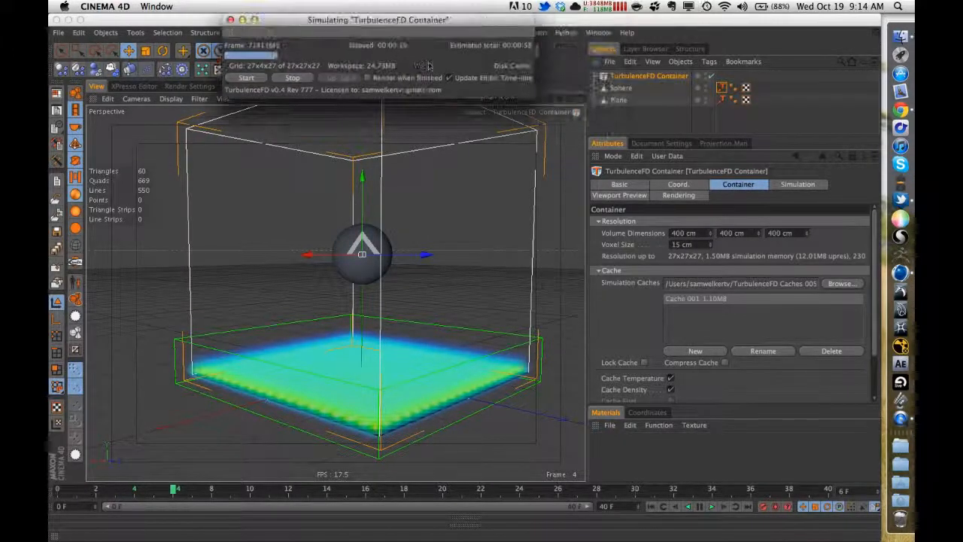
{"action": "left_click", "coordinate": [797, 184]}
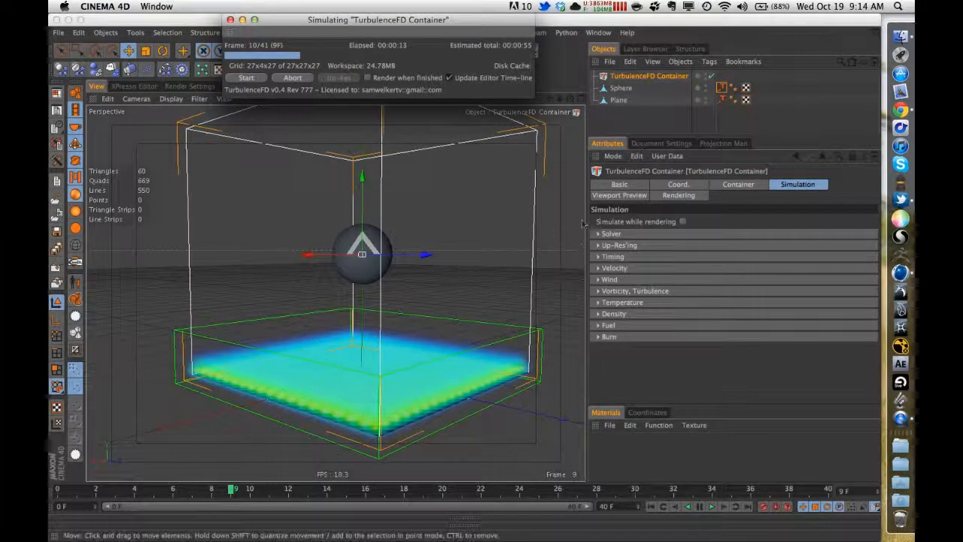
{"action": "left_click", "coordinate": [620, 302]}
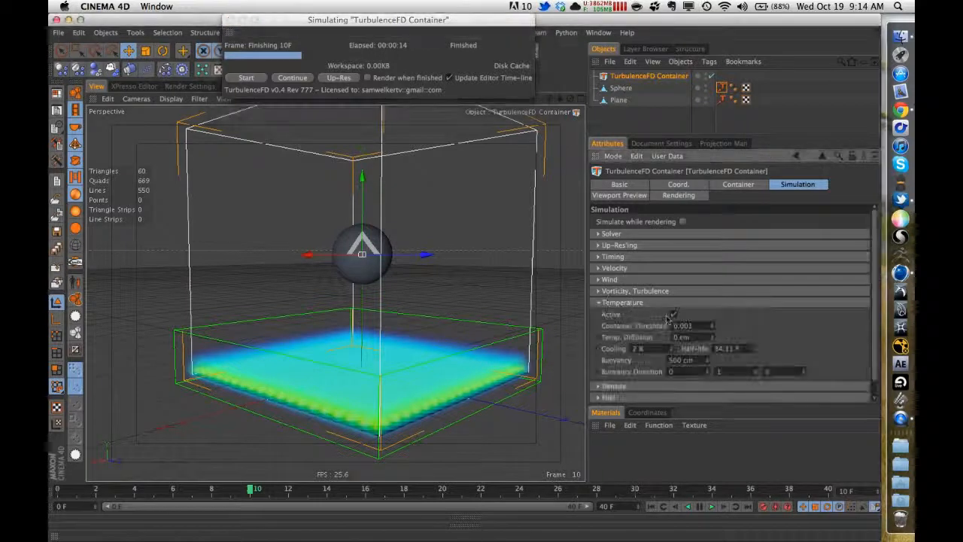
{"action": "left_click", "coordinate": [681, 360]}
{"action": "type", "text": "25"}
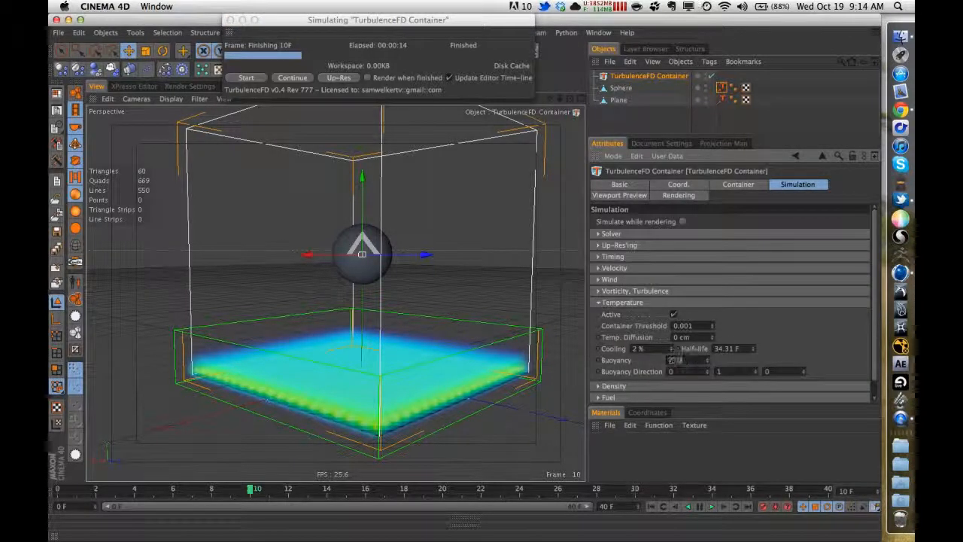
{"action": "type", "text": "00"}
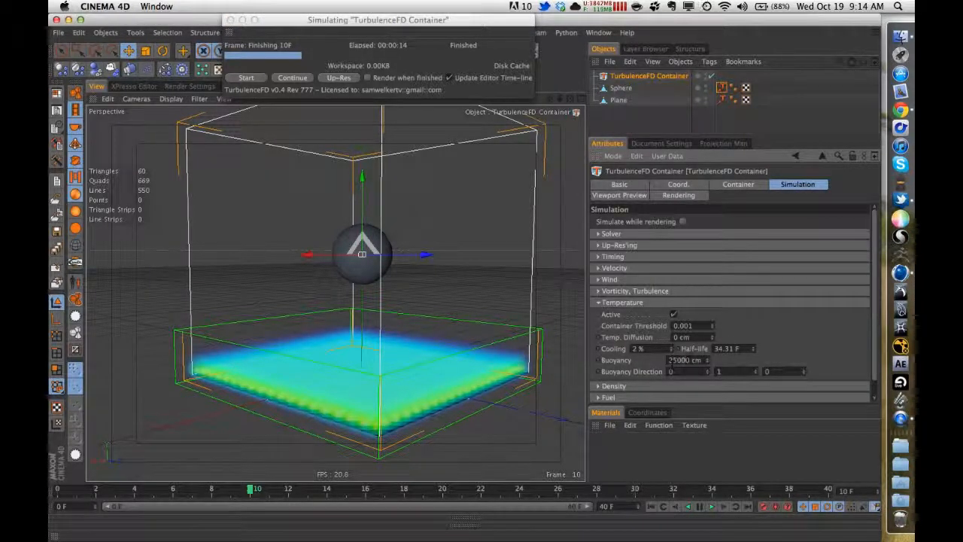
- Check the Force settings, including the directional force, of the plane's TurbulenceFD Emitter tag
{"action": "left_click", "coordinate": [723, 99]}
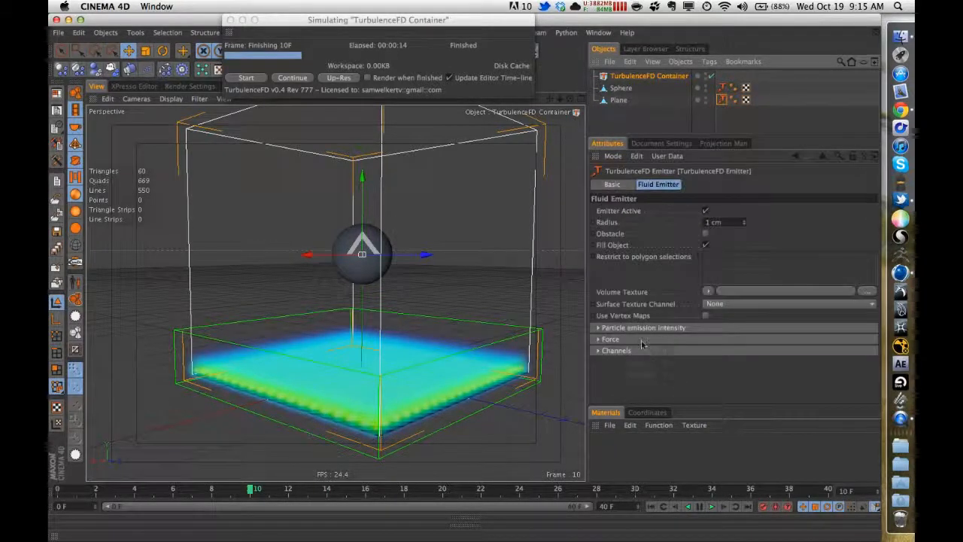
{"action": "left_click", "coordinate": [643, 340]}
{"action": "left_click", "coordinate": [717, 373]}
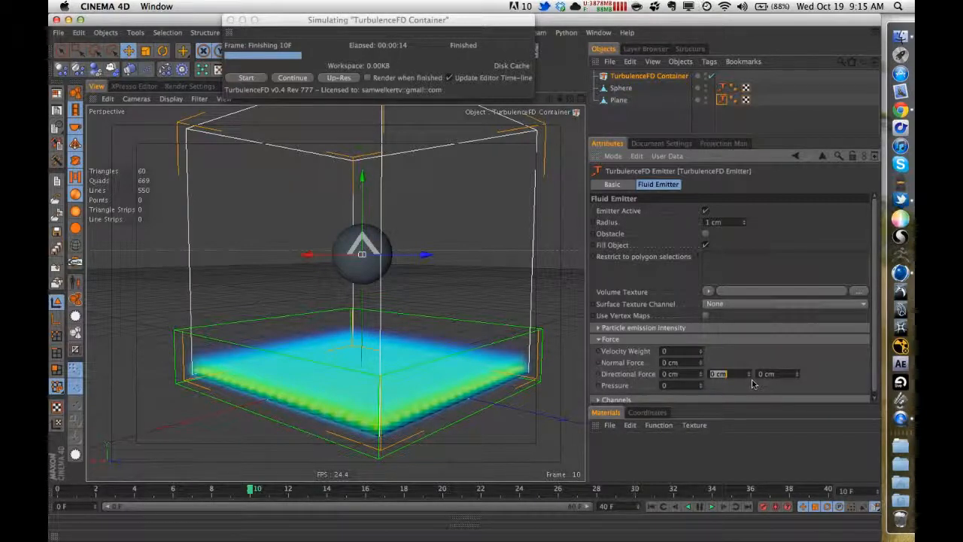
{"action": "left_click", "coordinate": [643, 339]}
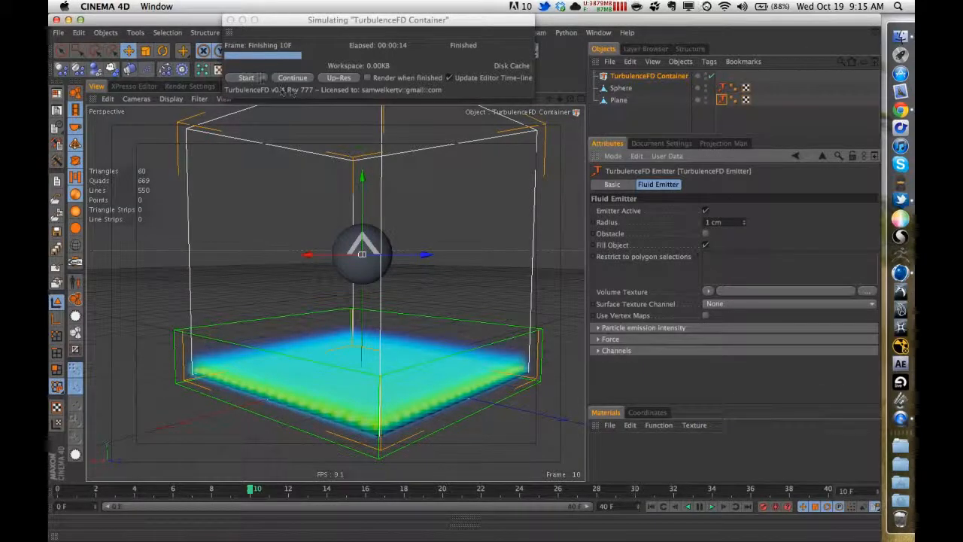
- Restart the simulation and view the fluid rising around the sphere from different angles
{"action": "left_click", "coordinate": [258, 77]}
{"action": "left_click", "coordinate": [251, 91]}
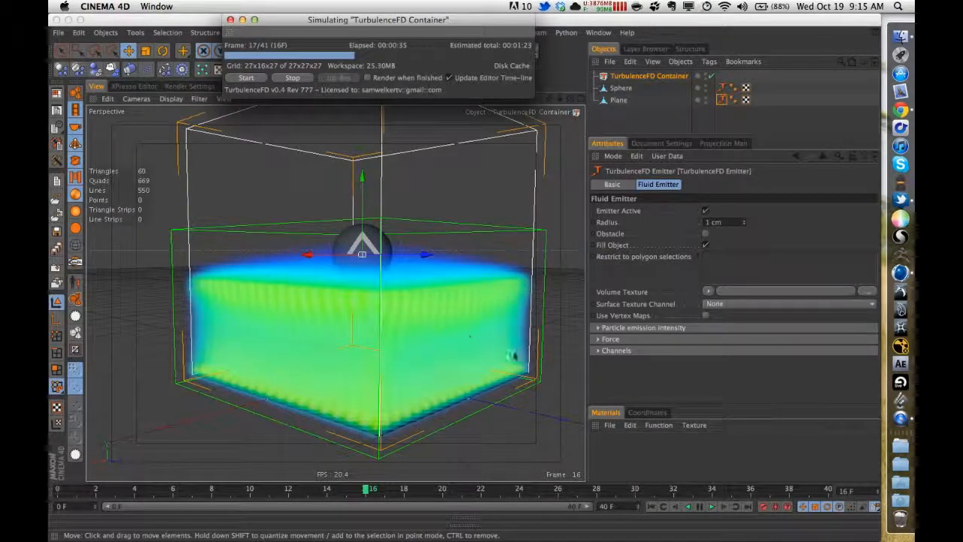
{"action": "left_click_drag", "start_coordinate": [554, 310], "coordinate": [522, 354], "text": "alt"}
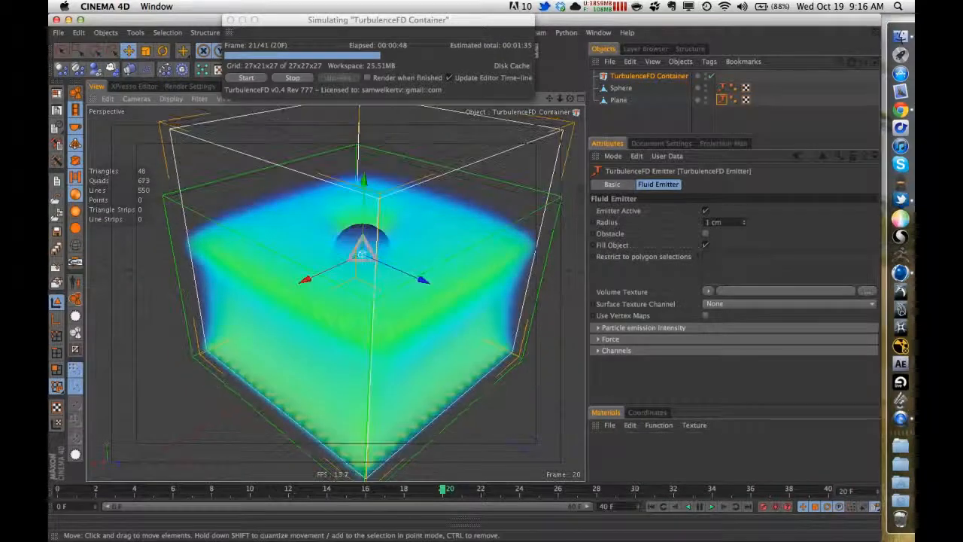
{"action": "left_click_drag", "start_coordinate": [361, 255], "coordinate": [480, 161], "text": "alt"}
- Preview the TurbulenceFD Container's render at the current frame and close the preview
{"action": "left_click_drag", "start_coordinate": [342, 23], "coordinate": [496, 106]}
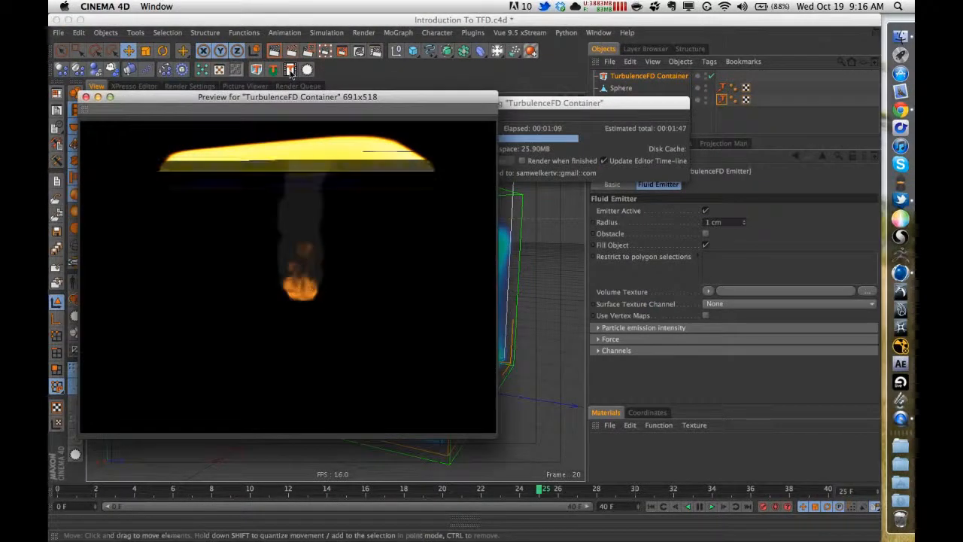
{"action": "left_click", "coordinate": [290, 70]}
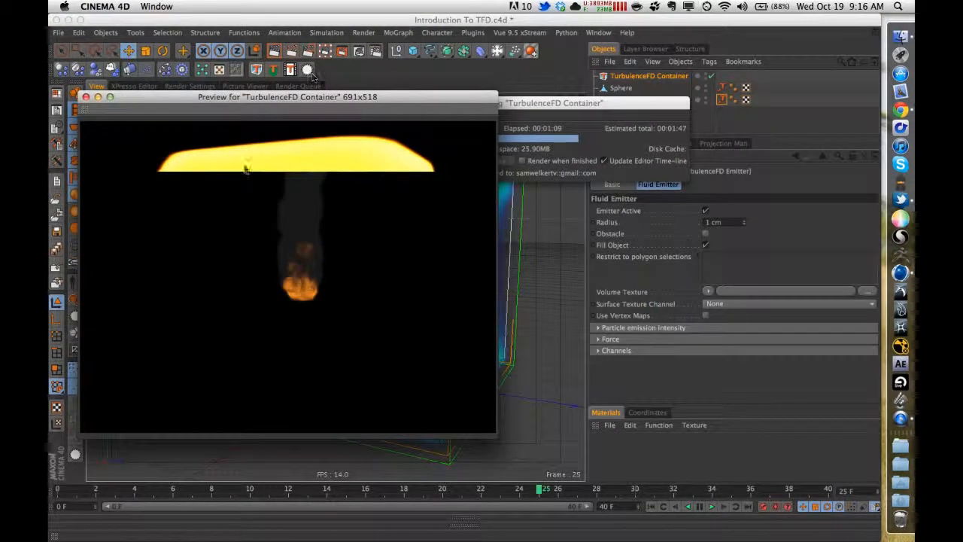
{"action": "left_click", "coordinate": [85, 97]}
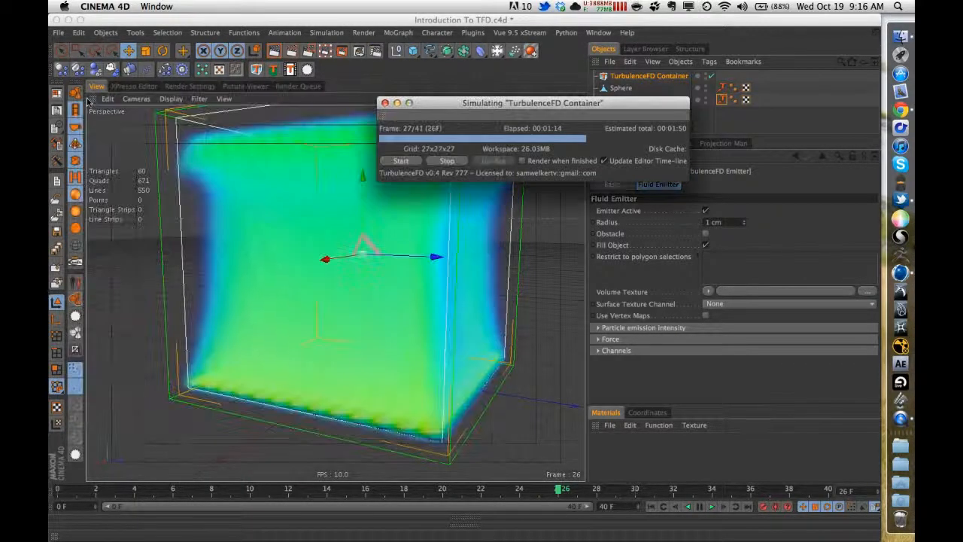
- Set the container's Smoke Shader channel to Density and its thickness to 45
{"action": "left_click_drag", "start_coordinate": [639, 115], "coordinate": [553, 85]}
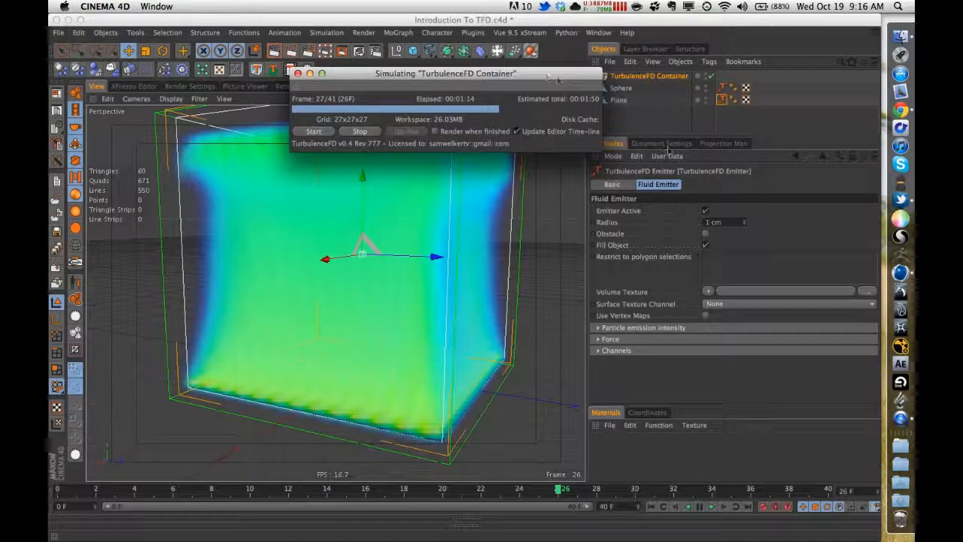
{"action": "left_click", "coordinate": [630, 77]}
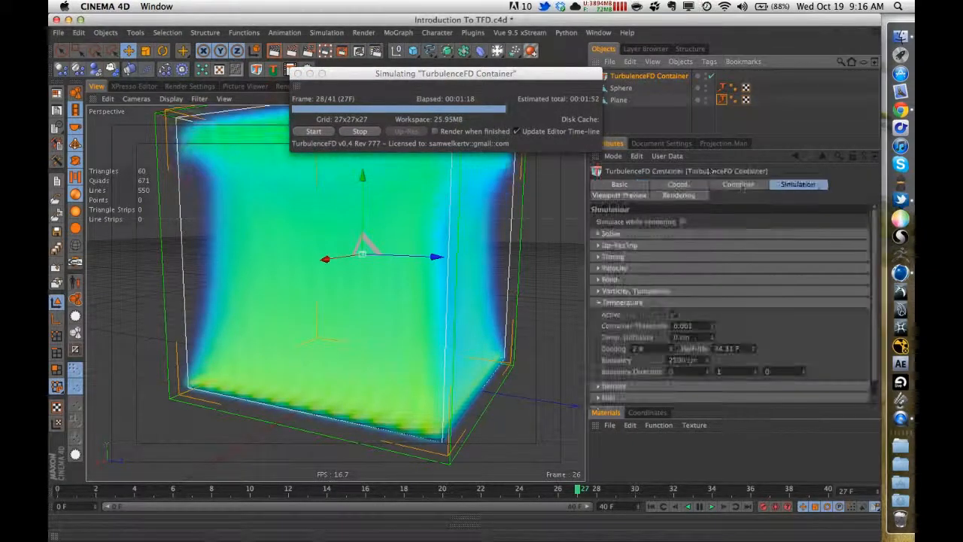
{"action": "left_click", "coordinate": [739, 186]}
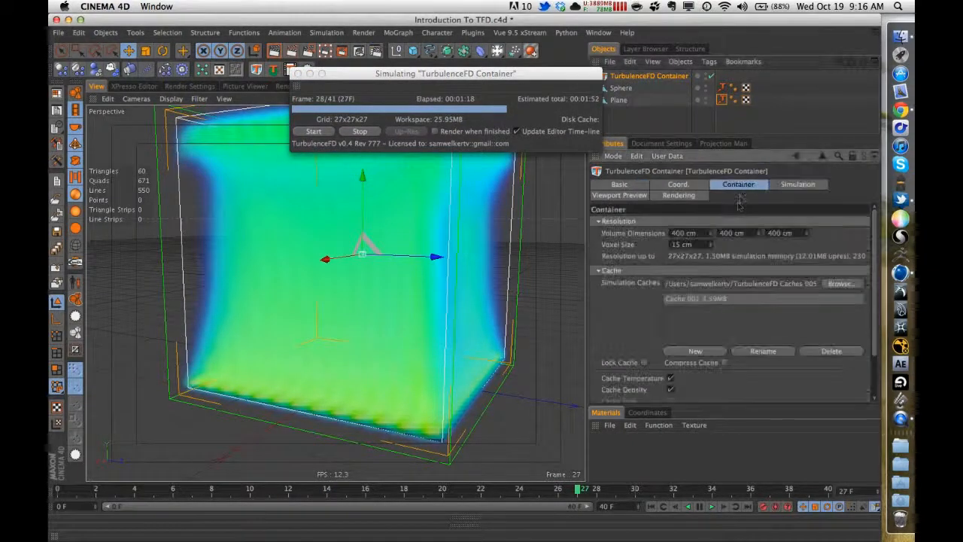
{"action": "left_click", "coordinate": [692, 195]}
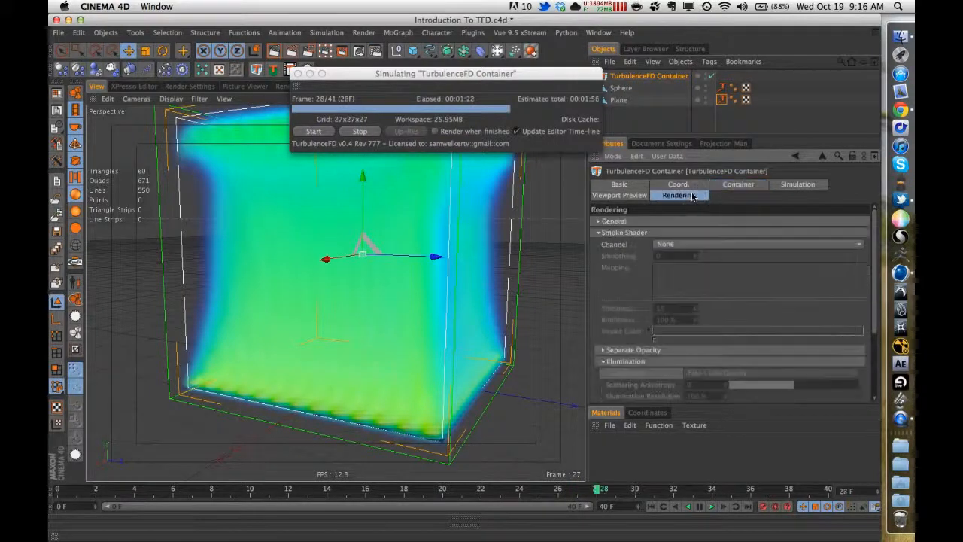
{"action": "left_click", "coordinate": [666, 243]}
{"action": "left_click", "coordinate": [678, 257]}
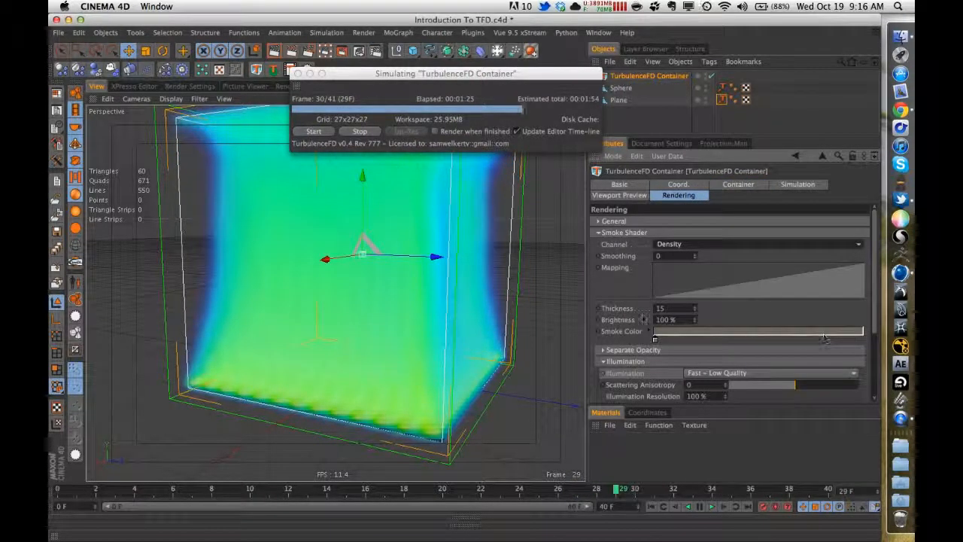
{"action": "double_click", "coordinate": [661, 307]}
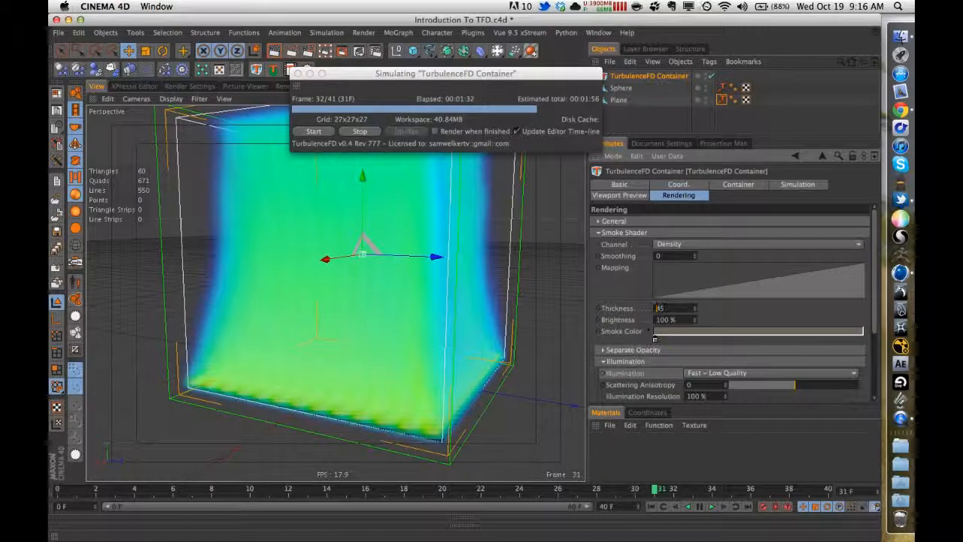
{"action": "type", "text": "45"}
{"action": "left_click", "coordinate": [640, 232]}
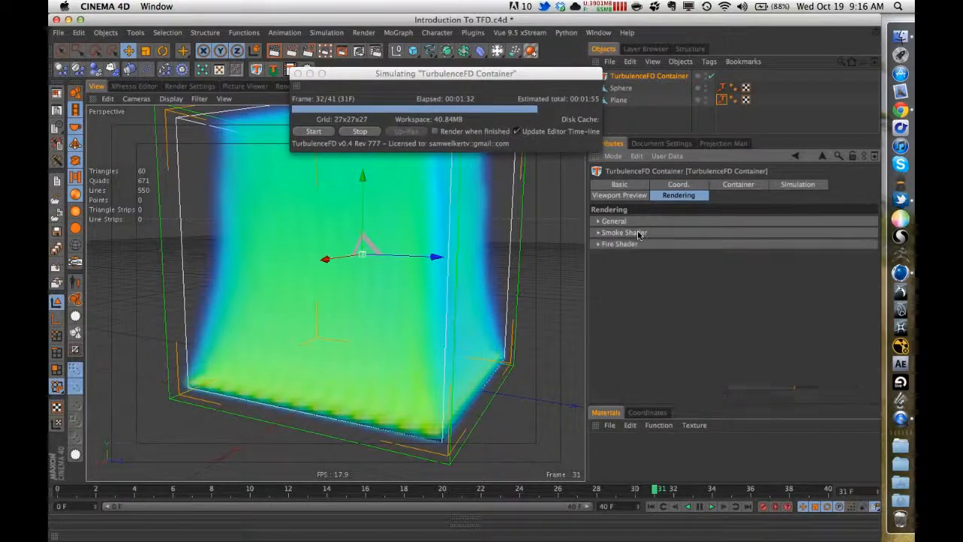
- End the running simulation and preview the container's render with the smoke shader active
{"action": "left_click", "coordinate": [655, 115]}
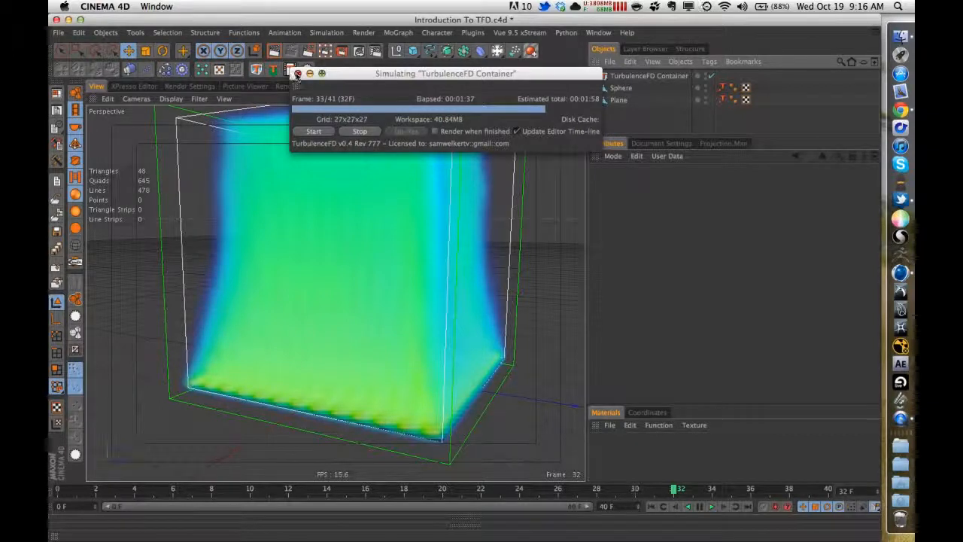
{"action": "left_click", "coordinate": [298, 74]}
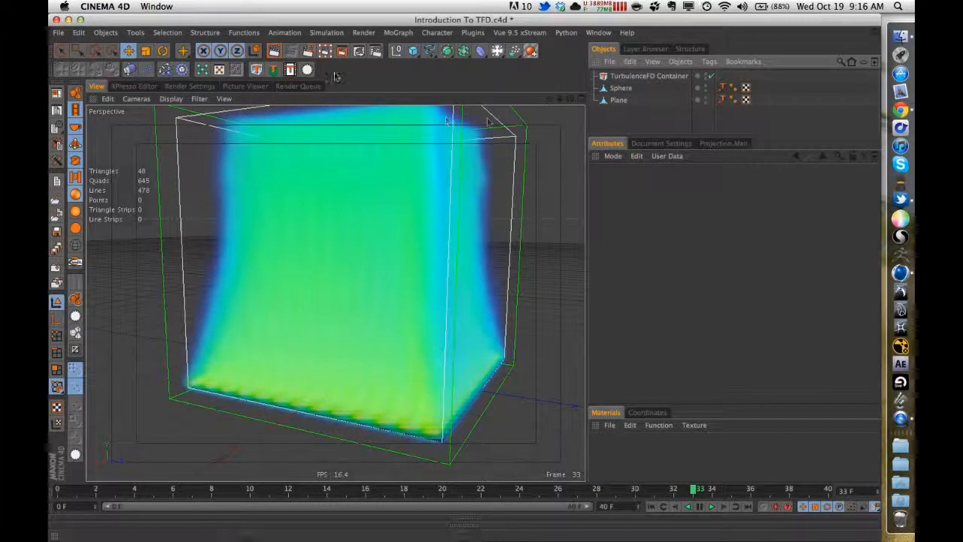
{"action": "left_click", "coordinate": [291, 69]}
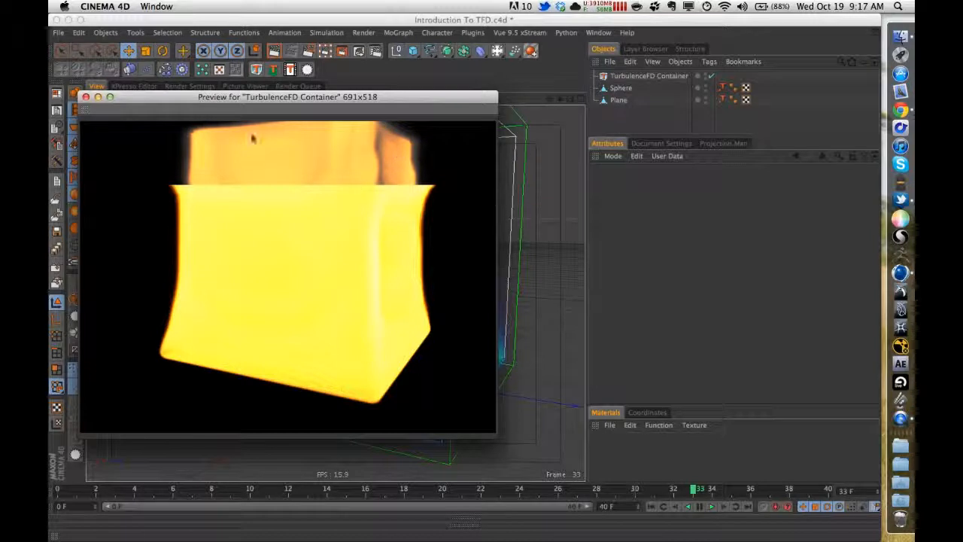
{"action": "left_click", "coordinate": [85, 97]}
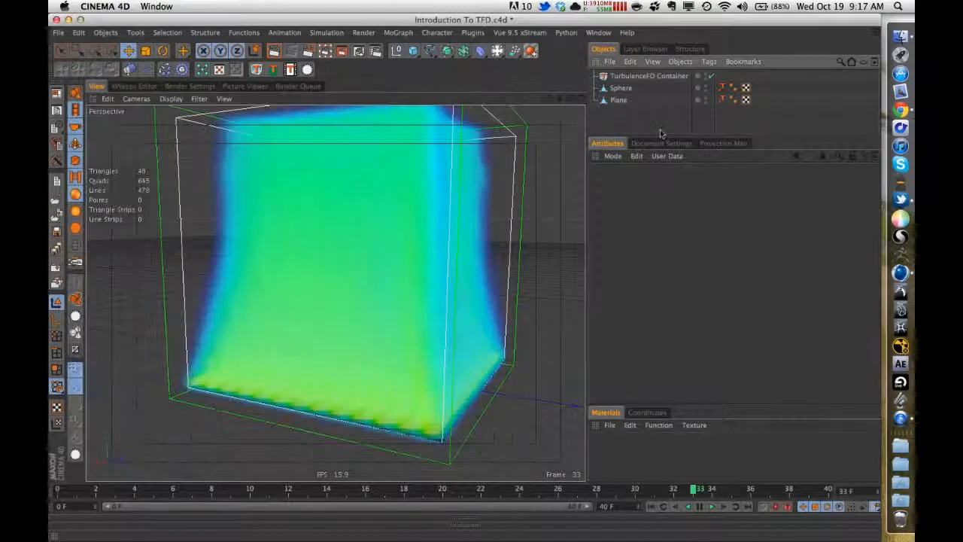
- Set the container's Smoke Shader Sub-Grid Detail to velocity displacement 2, noise intensity 2 cm, smallest scale 2 cm and largest scale 16 cm
{"action": "left_click", "coordinate": [669, 143]}
{"action": "left_click", "coordinate": [628, 77]}
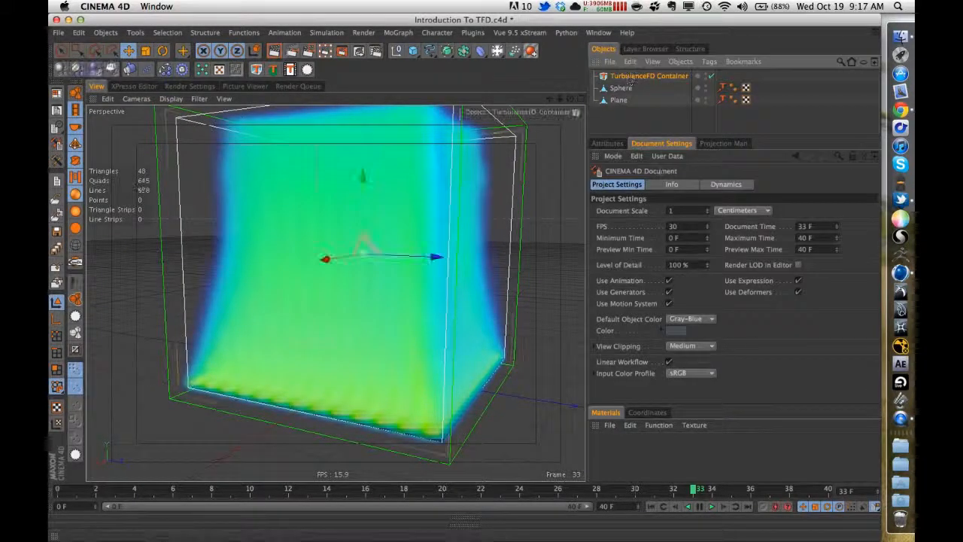
{"action": "left_click", "coordinate": [623, 144]}
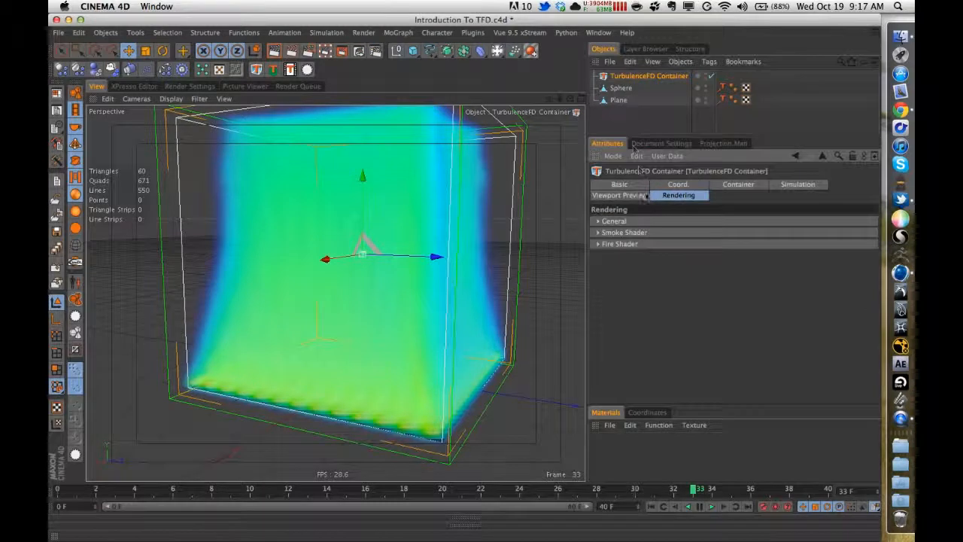
{"action": "left_click", "coordinate": [623, 232]}
{"action": "left_click", "coordinate": [613, 230]}
{"action": "left_click", "coordinate": [613, 230]}
{"action": "left_click", "coordinate": [615, 361]}
{"action": "left_click", "coordinate": [616, 373]}
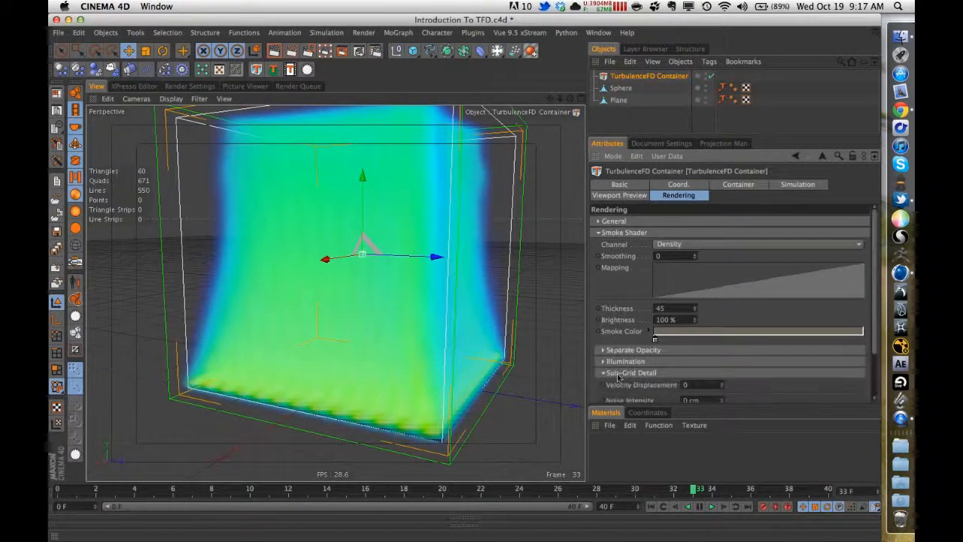
{"action": "scroll", "coordinate": [677, 331], "scroll_direction": "down", "scroll_amount": 2}
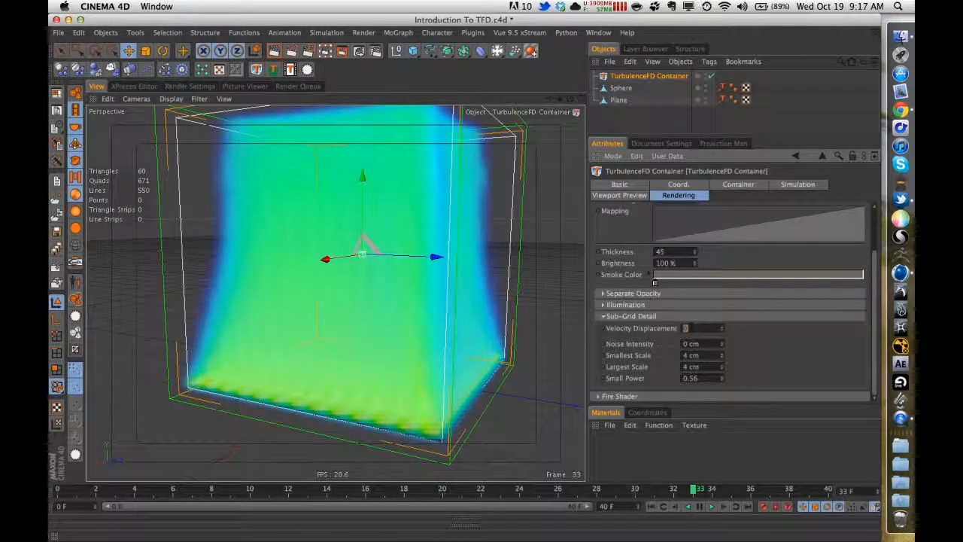
{"action": "type", "text": "2"}
{"action": "key", "text": "Tab"}
{"action": "type", "text": "2"}
{"action": "key", "text": "Tab"}
- Copy the Smoke Shader's Sub-Grid Detail values and paste them into the Fire Shader's Sub-Grid Detail
{"action": "right_click", "coordinate": [638, 351]}
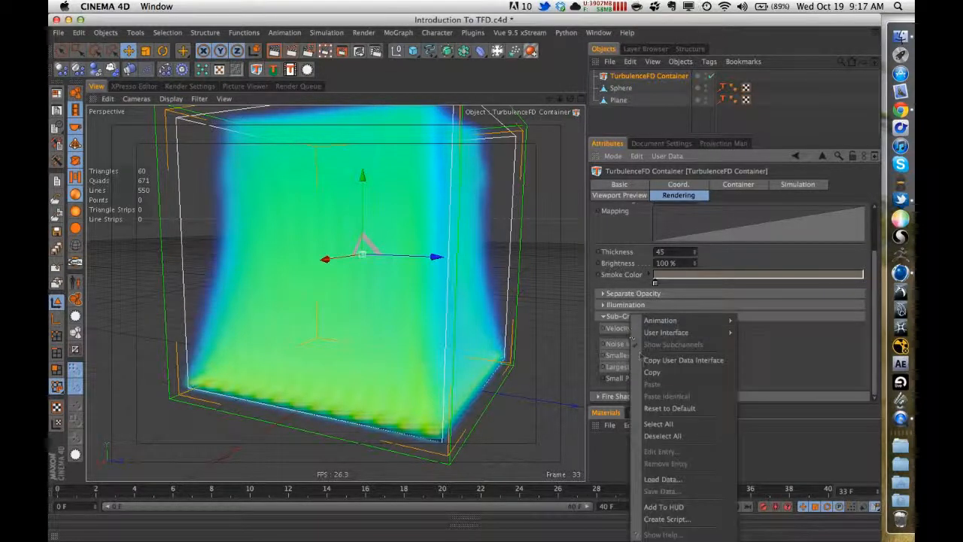
{"action": "left_click", "coordinate": [645, 370]}
{"action": "left_click", "coordinate": [626, 317]}
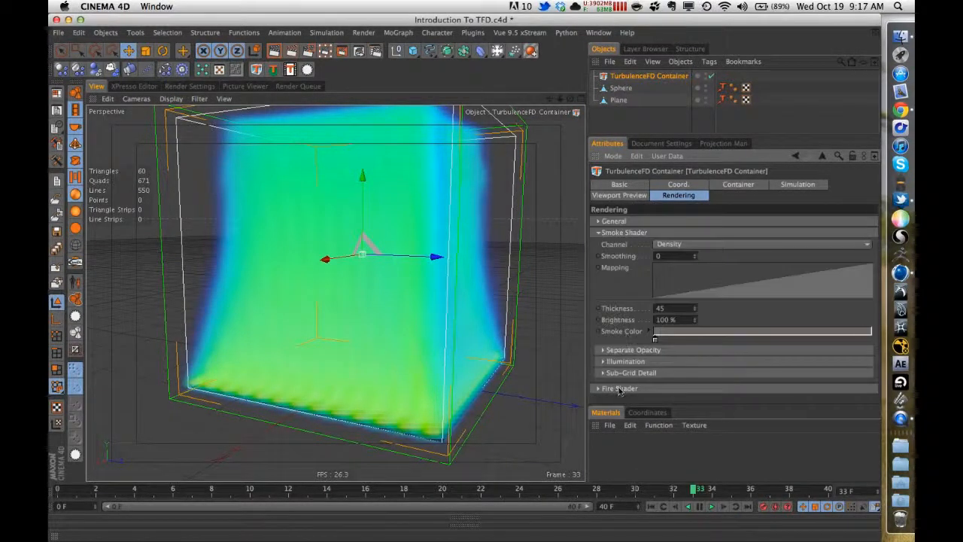
{"action": "left_click", "coordinate": [618, 389]}
{"action": "left_click", "coordinate": [614, 232]}
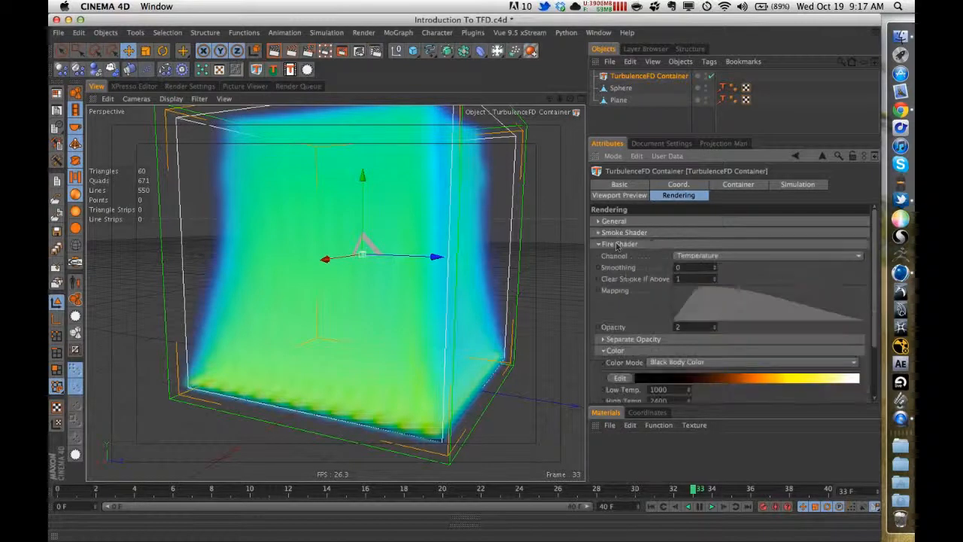
{"action": "left_click", "coordinate": [615, 350]}
{"action": "left_click", "coordinate": [629, 362]}
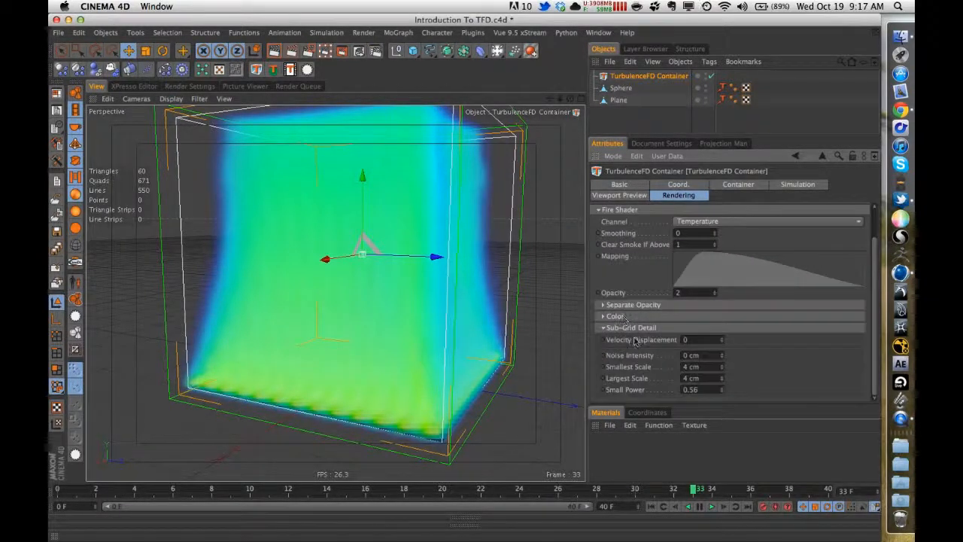
{"action": "right_click", "coordinate": [634, 380]}
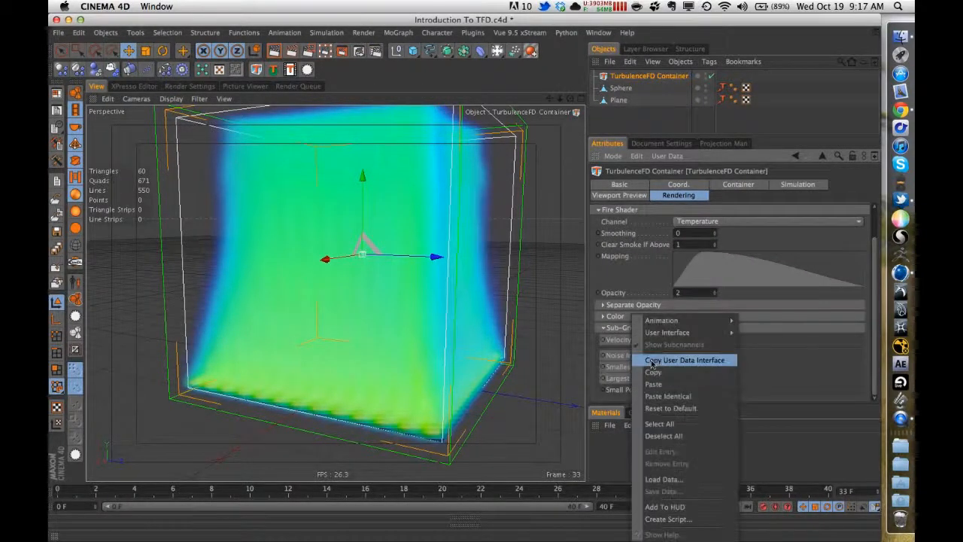
{"action": "left_click", "coordinate": [654, 384]}
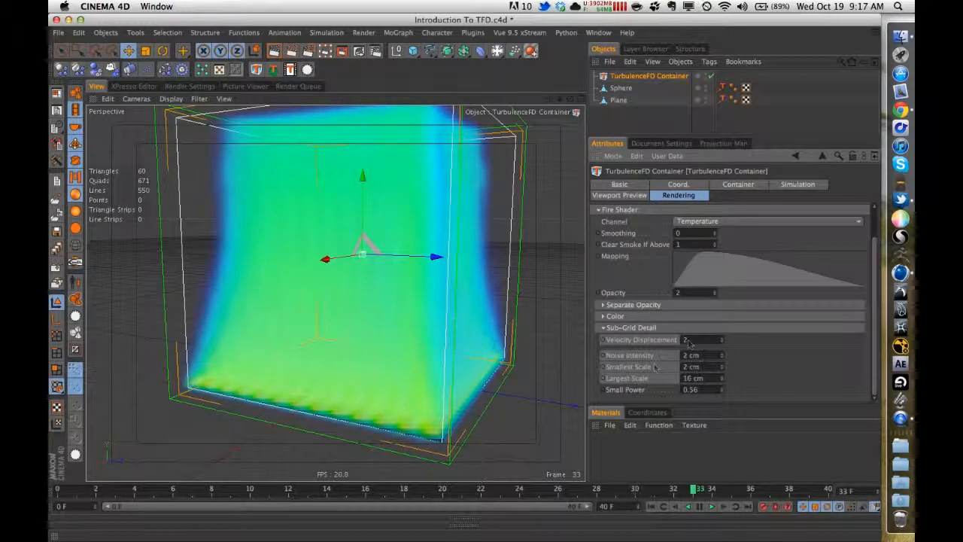
- Preview the container's render with both the smoke and fire shaders' Sub-Grid Detail applied
{"action": "left_click", "coordinate": [655, 327]}
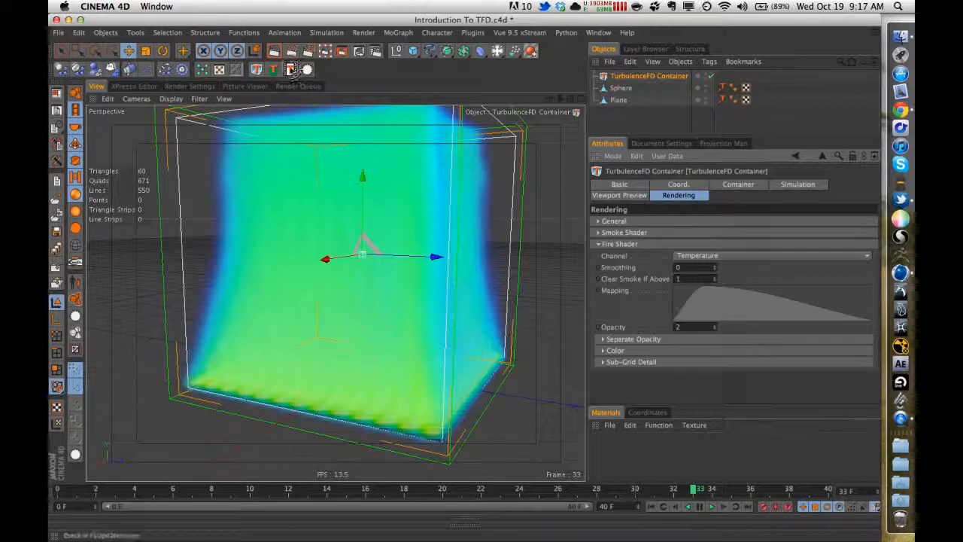
{"action": "left_click", "coordinate": [292, 53]}
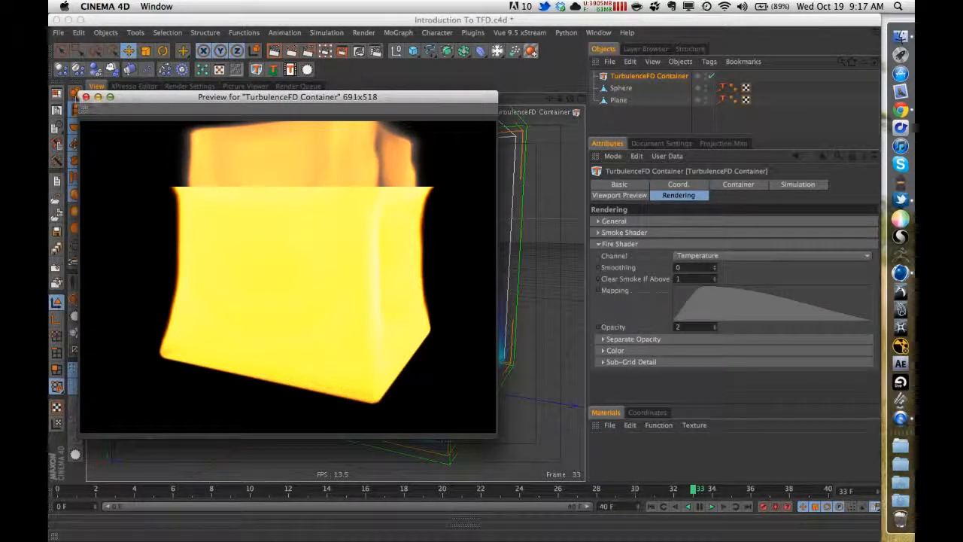
{"action": "left_click", "coordinate": [86, 97]}
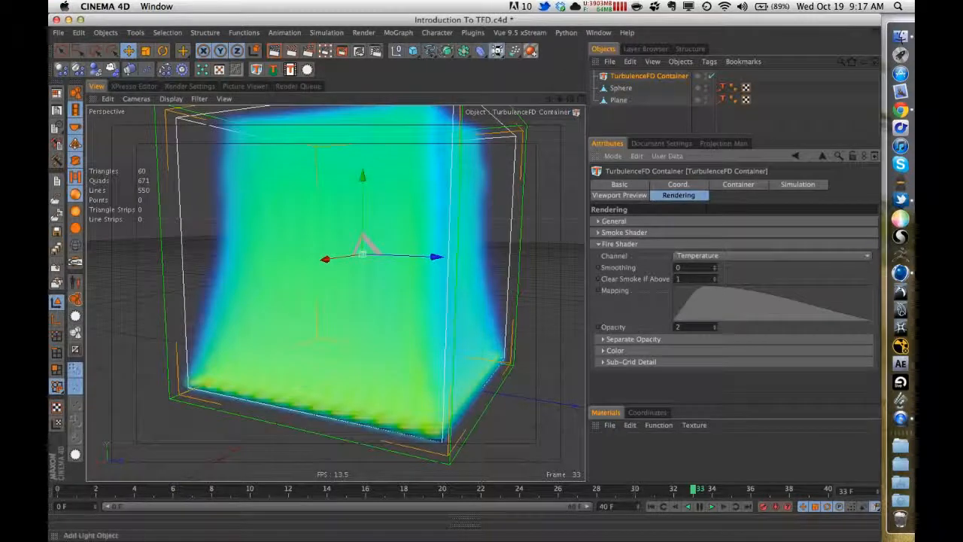
- Add a light, place it just outside the container's side at roughly mid-height, and save the scene
{"action": "left_click", "coordinate": [498, 52]}
{"action": "left_click_drag", "start_coordinate": [432, 382], "coordinate": [505, 383]}
{"action": "left_click_drag", "start_coordinate": [581, 406], "coordinate": [516, 378]}
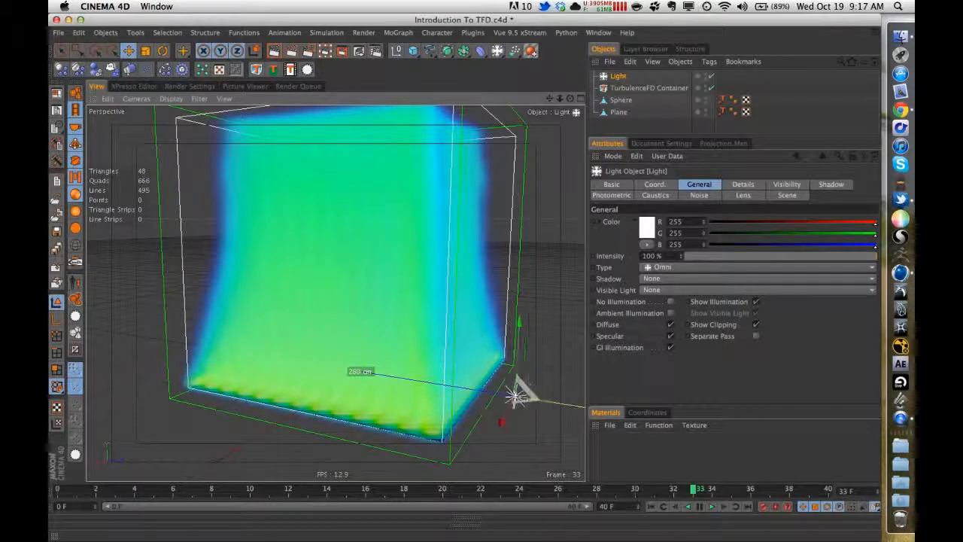
{"action": "left_click_drag", "start_coordinate": [579, 406], "coordinate": [579, 406]}
{"action": "left_click_drag", "start_coordinate": [519, 323], "coordinate": [524, 240]}
{"action": "left_click_drag", "start_coordinate": [522, 304], "coordinate": [511, 279]}
{"action": "key", "text": "super+s"}
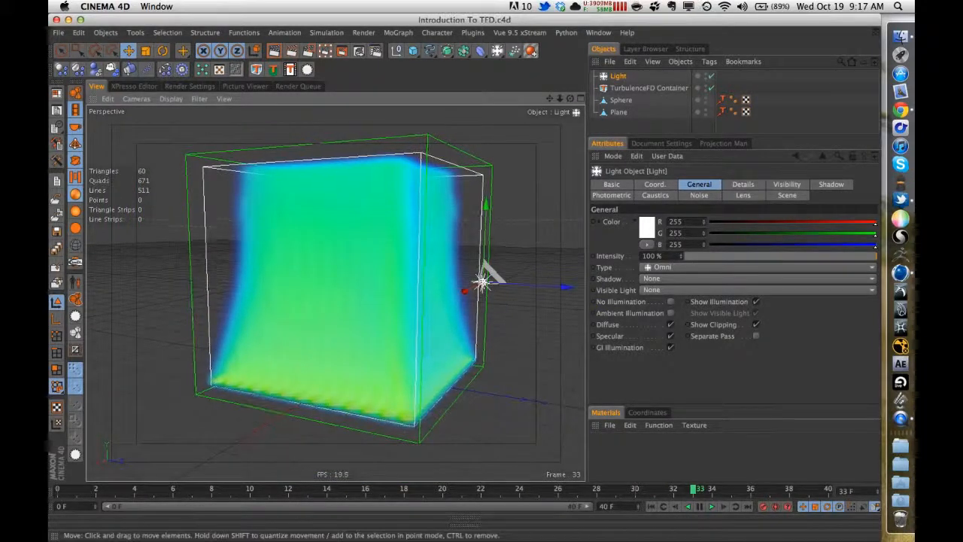
- Set the light's color to a warm off-white with RGB 238, 225, 221
{"action": "left_click_drag", "start_coordinate": [514, 319], "coordinate": [521, 321], "text": "alt"}
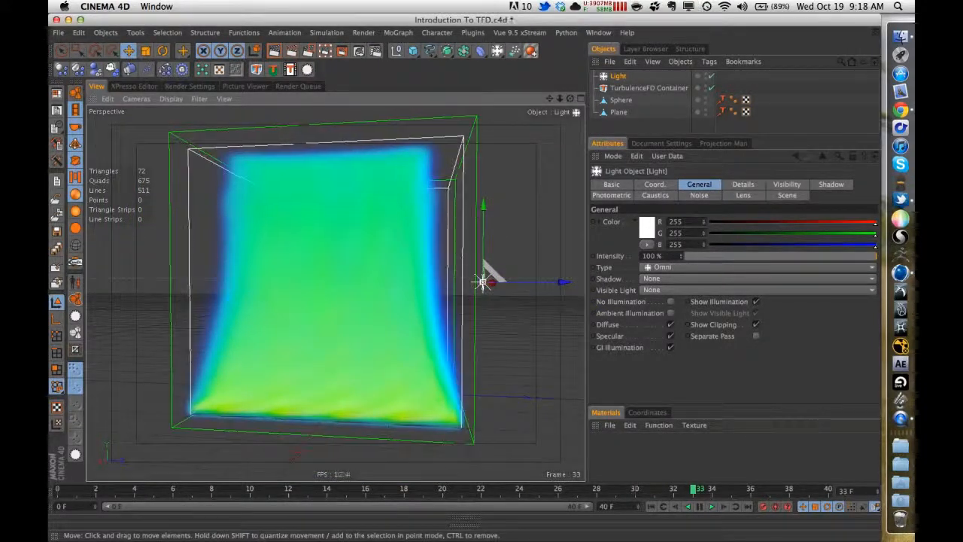
{"action": "scroll", "coordinate": [521, 320], "scroll_direction": "down", "scroll_amount": 2}
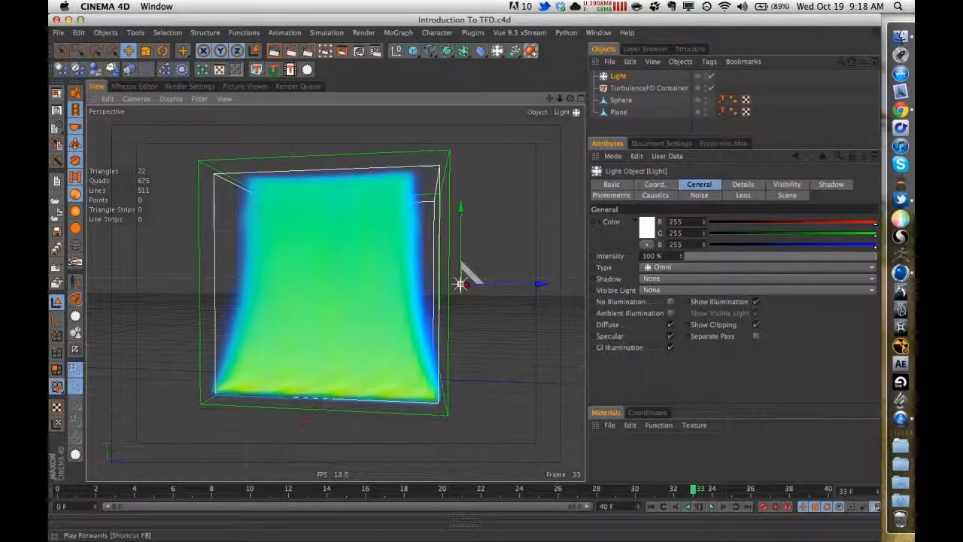
{"action": "left_click", "coordinate": [619, 76]}
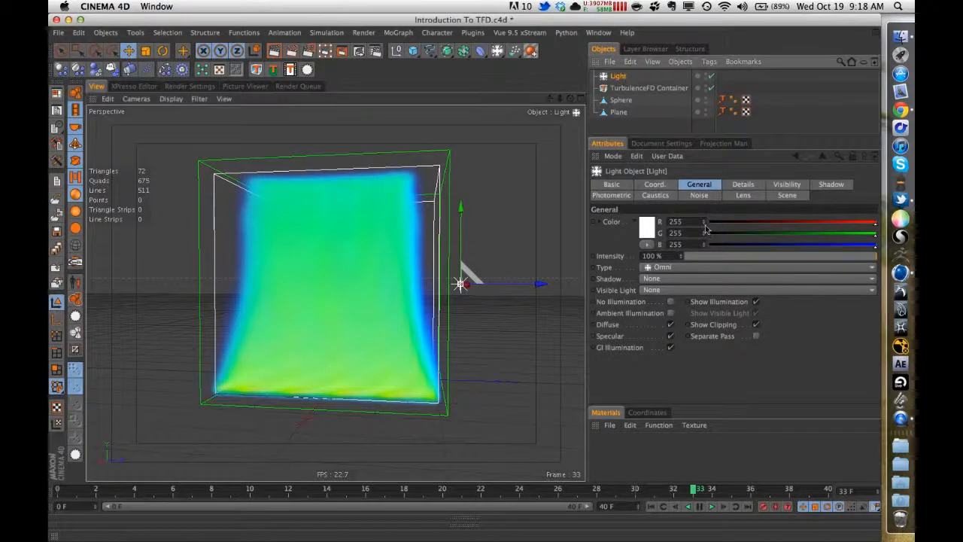
{"action": "left_click", "coordinate": [646, 227]}
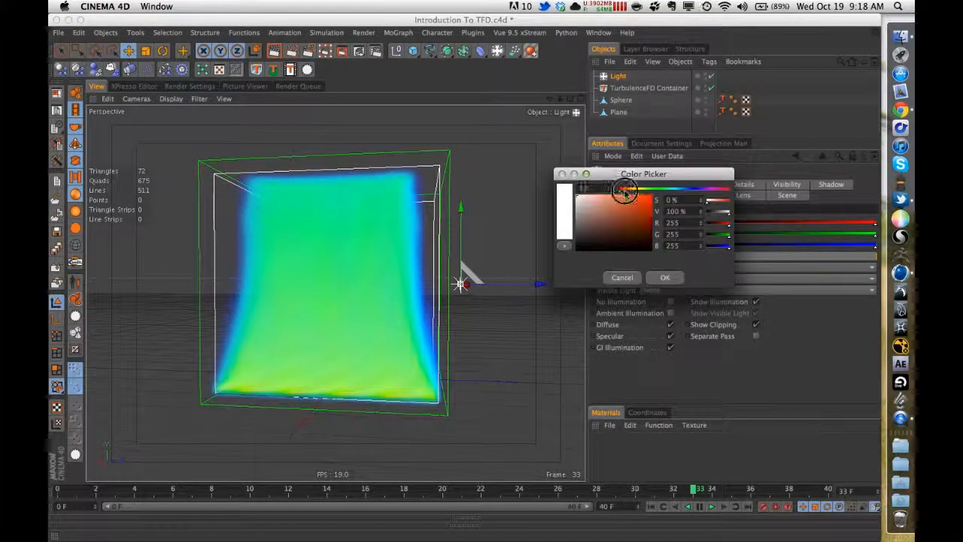
{"action": "left_click", "coordinate": [595, 199]}
{"action": "left_click_drag", "start_coordinate": [595, 201], "coordinate": [581, 200]}
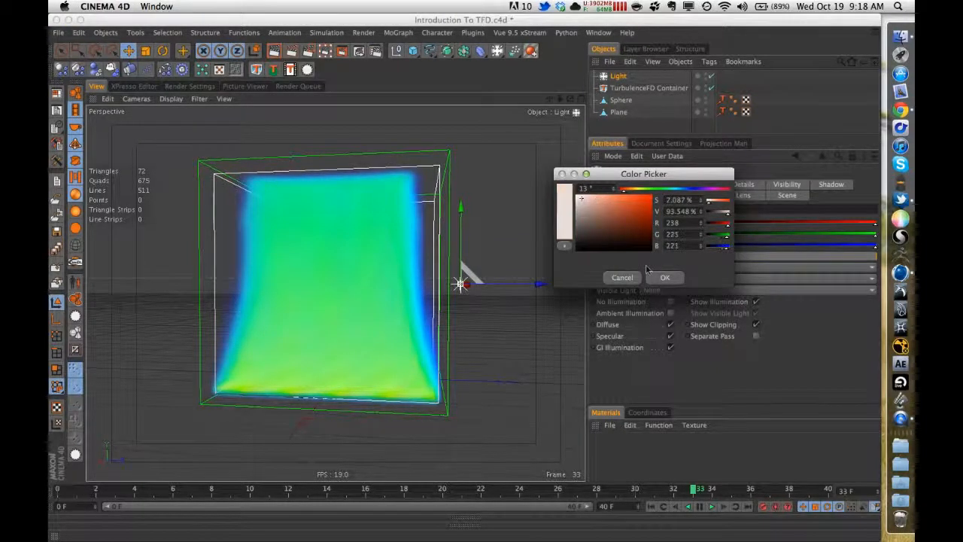
{"action": "left_click", "coordinate": [665, 277]}
- Set the light's falloff to Inverse Square (Physically Accurate) with a Radius/Decay of 1000 cm
{"action": "left_click", "coordinate": [728, 186]}
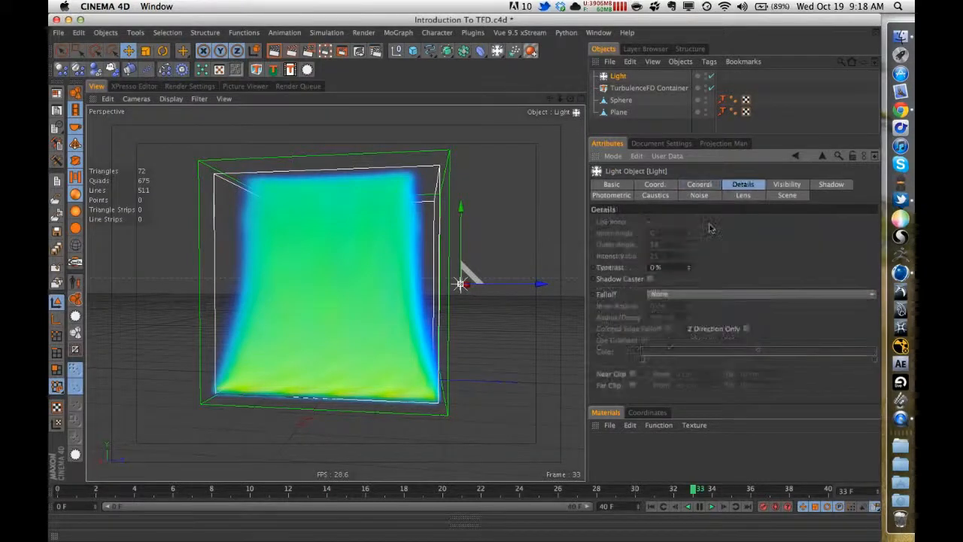
{"action": "left_click", "coordinate": [670, 294]}
{"action": "left_click", "coordinate": [677, 318]}
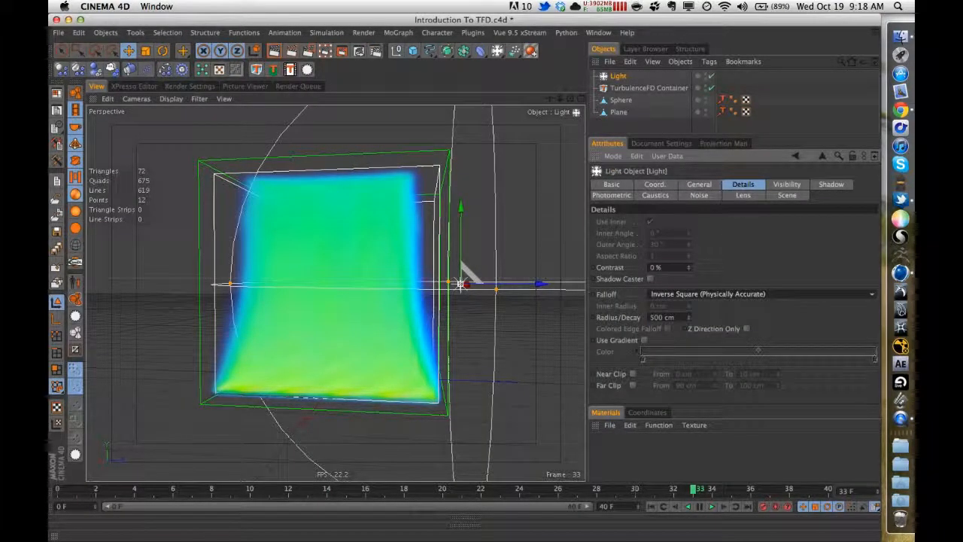
{"action": "double_click", "coordinate": [661, 317]}
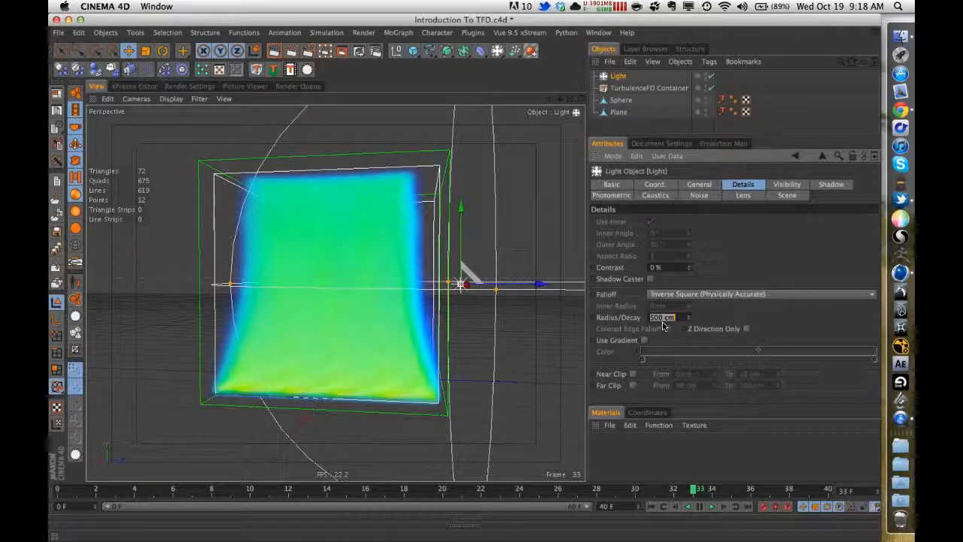
{"action": "type", "text": "750"}
{"action": "key", "text": "Return"}
{"action": "key", "text": "ctrl+s"}
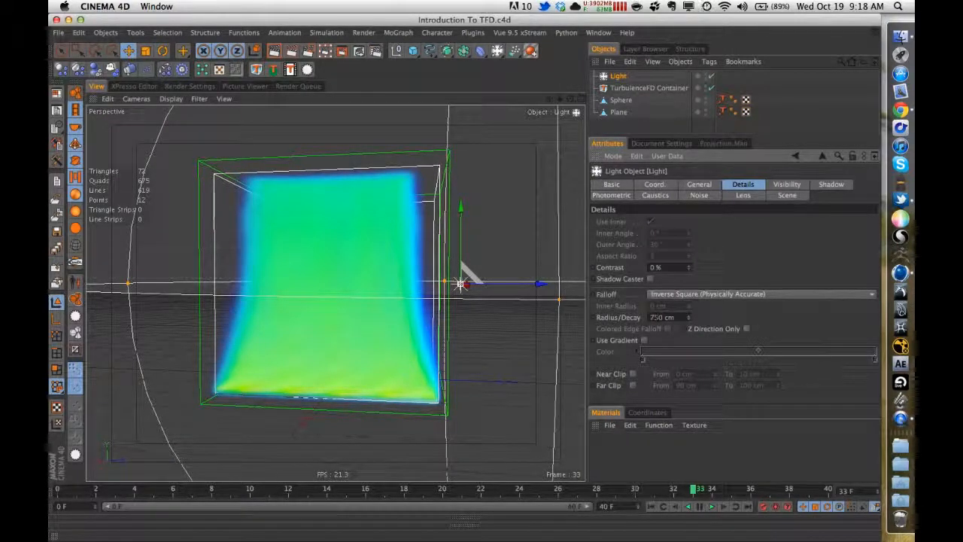
{"action": "left_click_drag", "start_coordinate": [659, 317], "coordinate": [590, 314]}
{"action": "type", "text": "1000"}
{"action": "key", "text": "Return"}
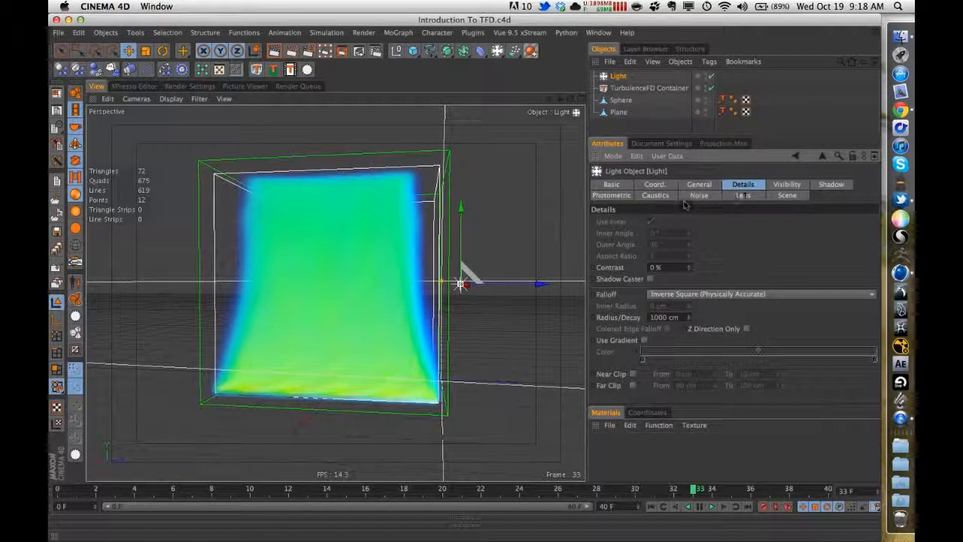
- Set the light's shadow type to Shadow Maps (Soft)
{"action": "left_click", "coordinate": [698, 184]}
{"action": "left_click", "coordinate": [674, 279]}
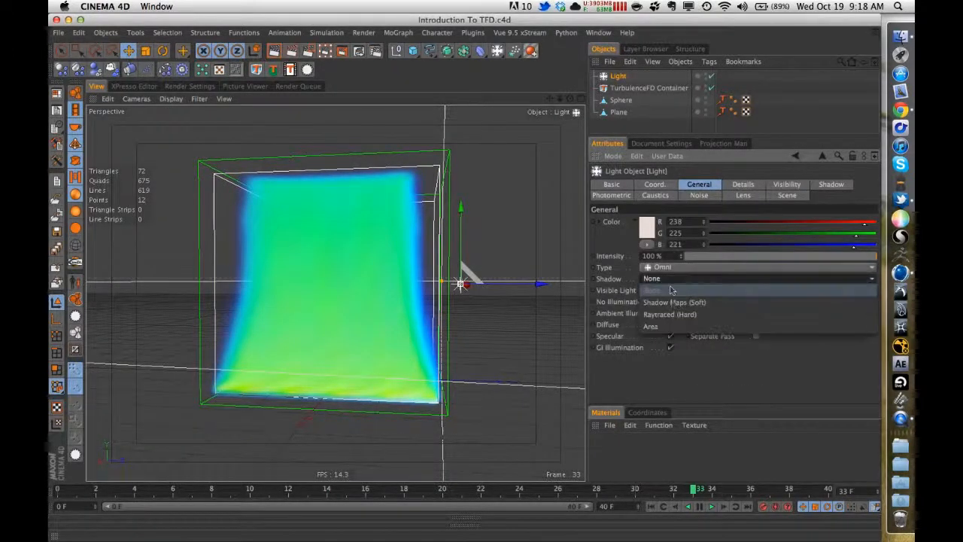
{"action": "left_click", "coordinate": [662, 290]}
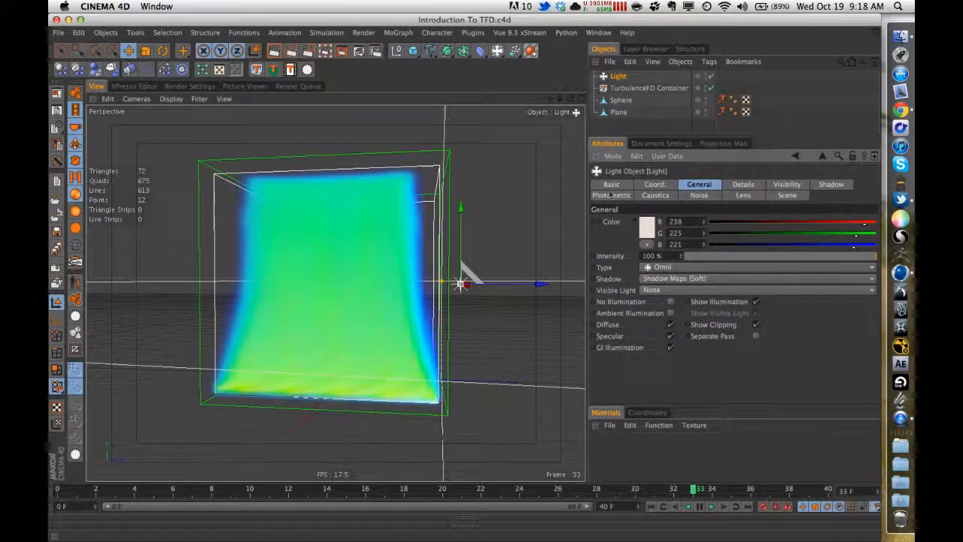
- Render the lit container in the viewport and lower the light's intensity to about 16 %
{"action": "left_click", "coordinate": [658, 130]}
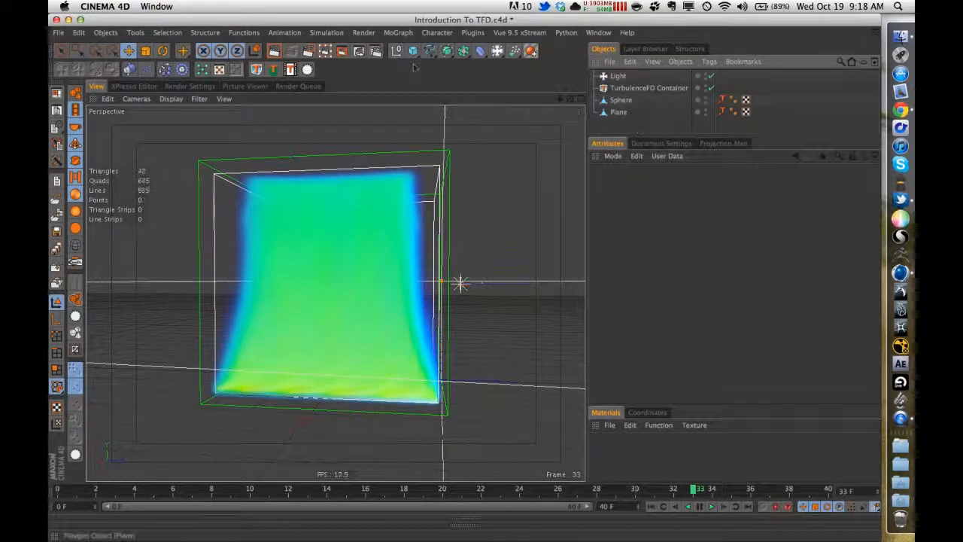
{"action": "left_click", "coordinate": [288, 55]}
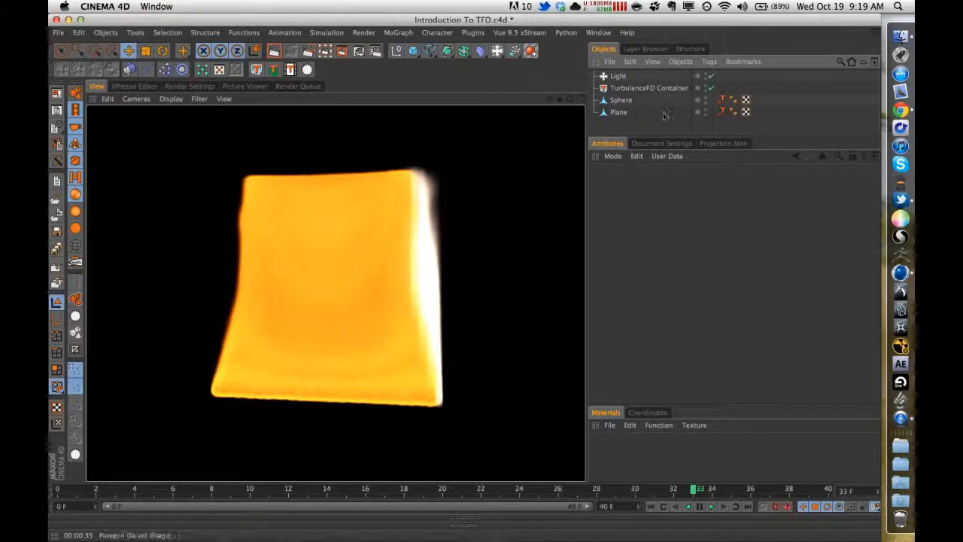
{"action": "left_click", "coordinate": [620, 76]}
{"action": "left_click_drag", "start_coordinate": [704, 257], "coordinate": [716, 258]}
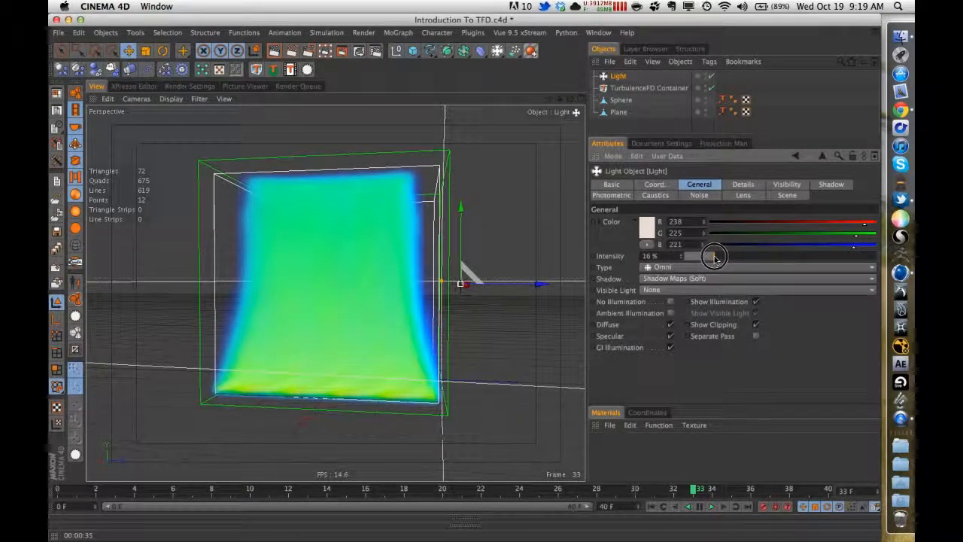
- Choose Fast - Low Quality for the illumination of the container's Smoke Shader
{"action": "left_click", "coordinate": [649, 88]}
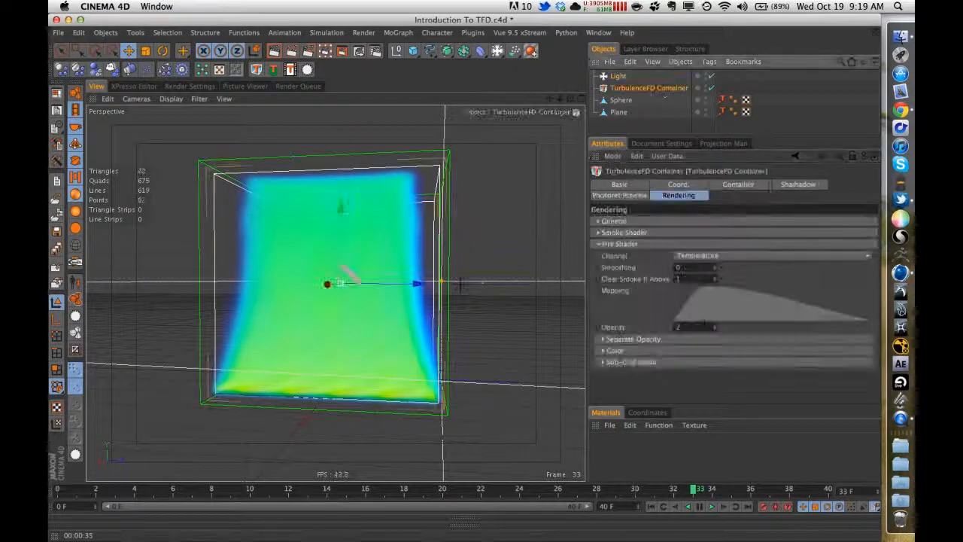
{"action": "left_click", "coordinate": [630, 242]}
{"action": "left_click", "coordinate": [632, 234]}
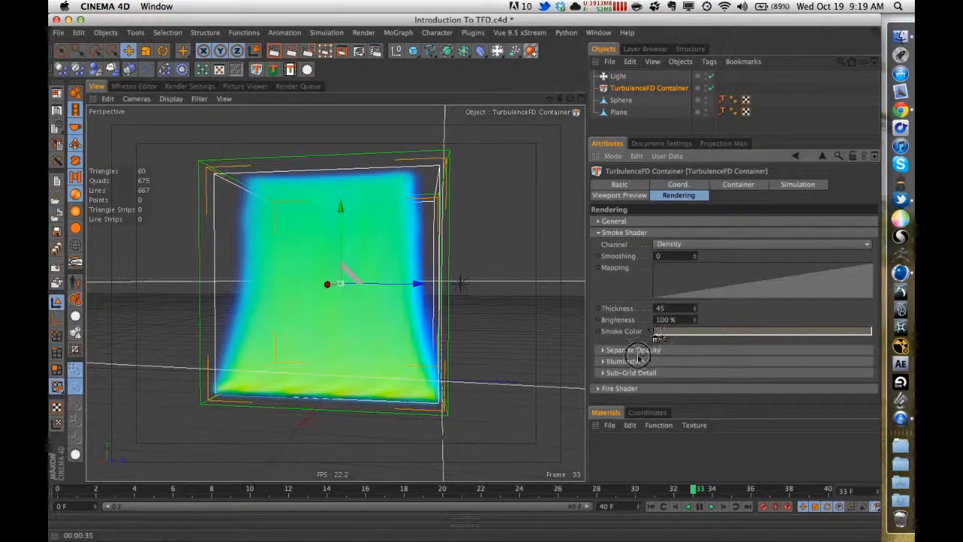
{"action": "left_click", "coordinate": [639, 361]}
{"action": "left_click", "coordinate": [698, 374]}
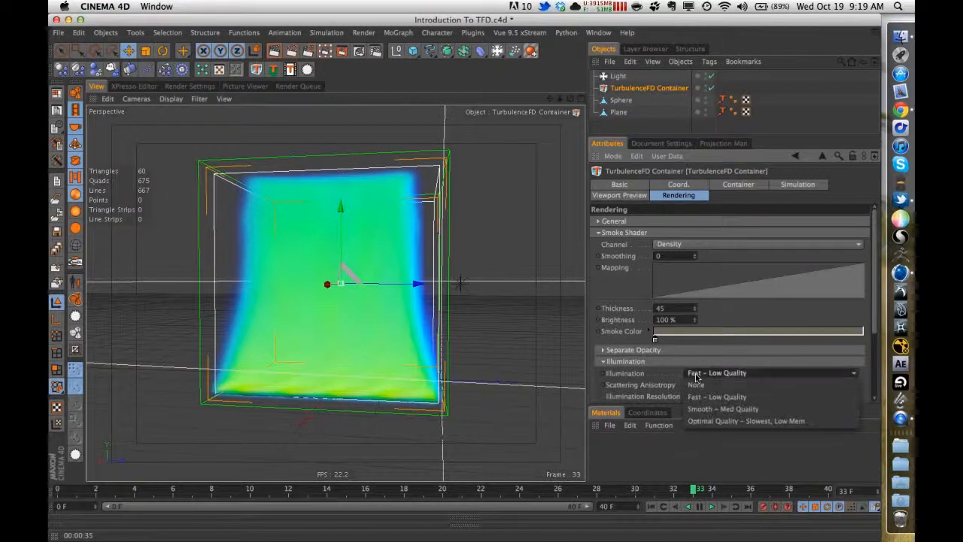
{"action": "left_click", "coordinate": [707, 396]}
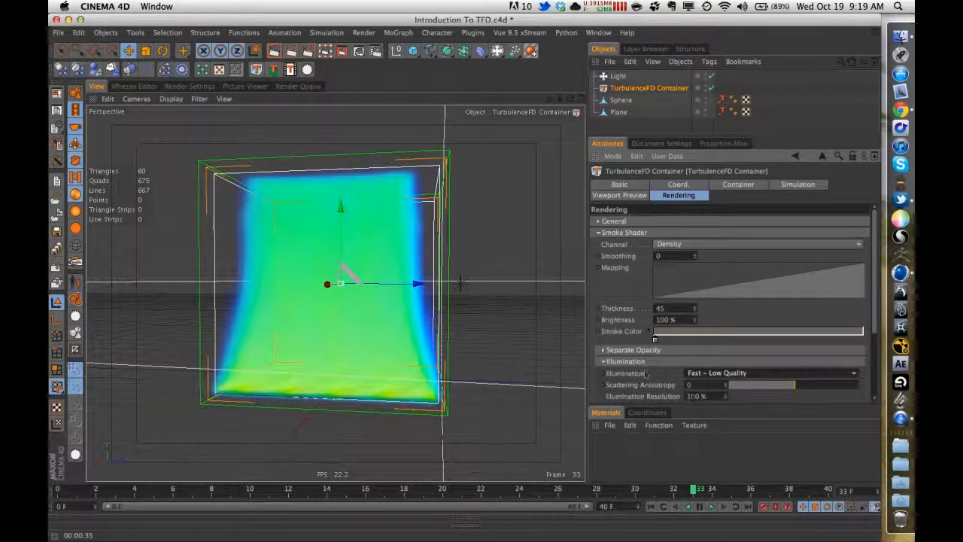
- Enable Multiple Scattering for the smoke illumination, set Illumination Resolution to 75 %, and save the scene
{"action": "scroll", "coordinate": [641, 374], "scroll_direction": "down", "scroll_amount": 3}
{"action": "scroll", "coordinate": [644, 371], "scroll_direction": "down", "scroll_amount": 1}
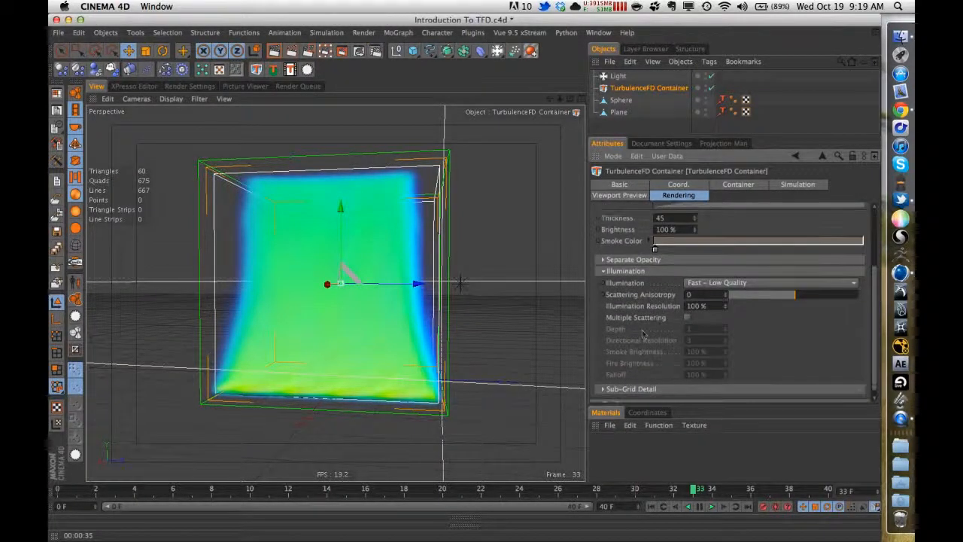
{"action": "left_click", "coordinate": [687, 317]}
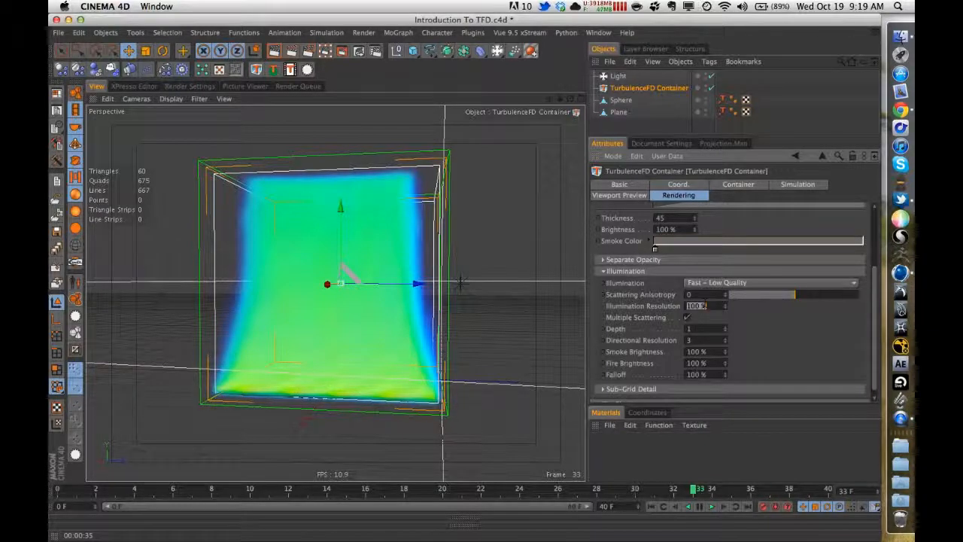
{"action": "key", "text": "super+s"}
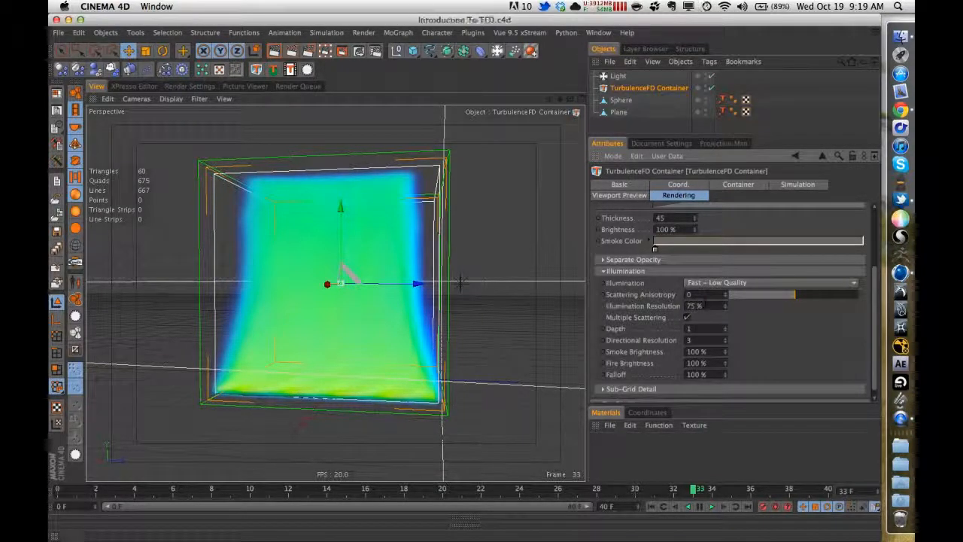
{"action": "left_click", "coordinate": [639, 272]}
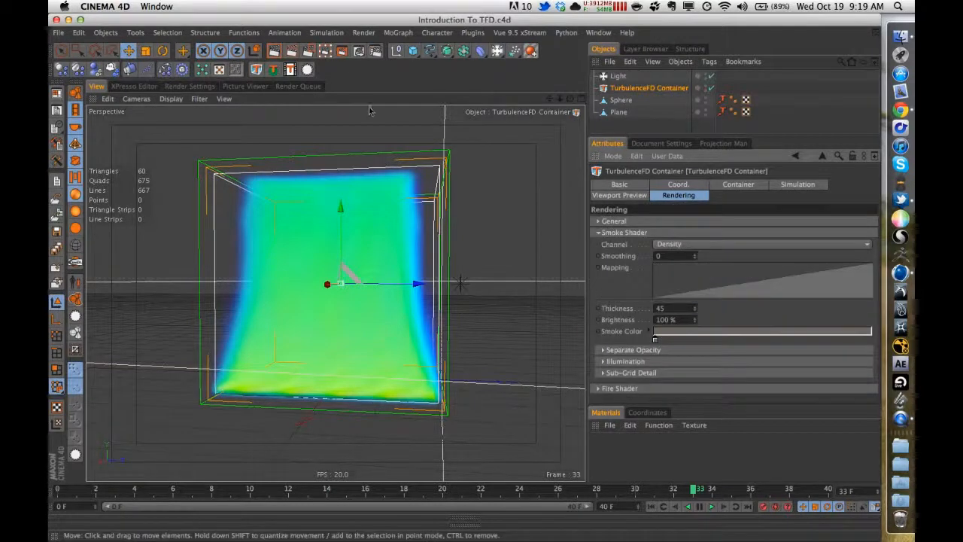
- Test-render the container from the side and again close up from above, around the sphere
{"action": "left_click", "coordinate": [277, 51]}
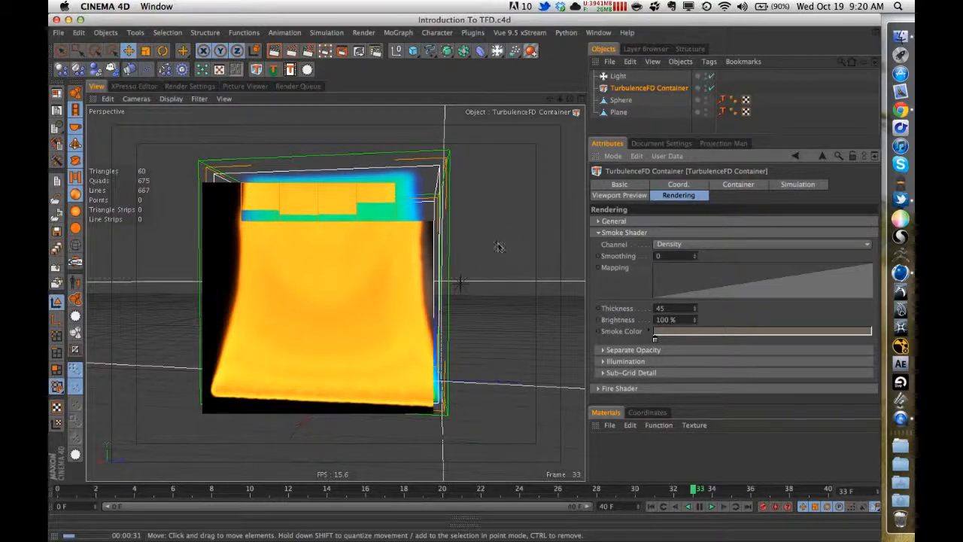
{"action": "mouse_move", "coordinate": [499, 247]}
{"action": "left_mouse_down", "text": "alt"}
{"action": "mouse_move", "coordinate": [489, 254]}
{"action": "mouse_move", "coordinate": [519, 289]}
{"action": "mouse_move", "coordinate": [496, 252]}
{"action": "left_mouse_up", "text": "alt"}
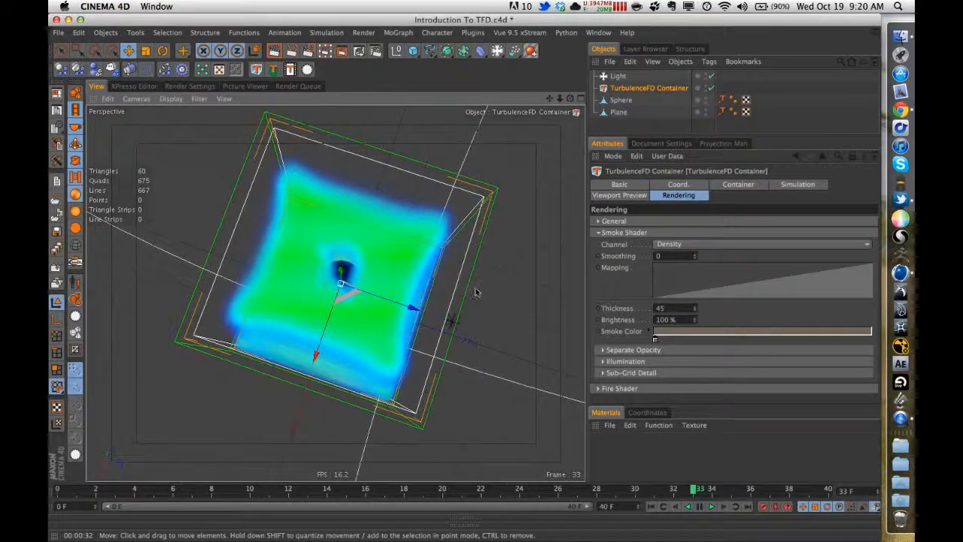
{"action": "left_click_drag", "start_coordinate": [476, 292], "coordinate": [455, 276], "text": "alt"}
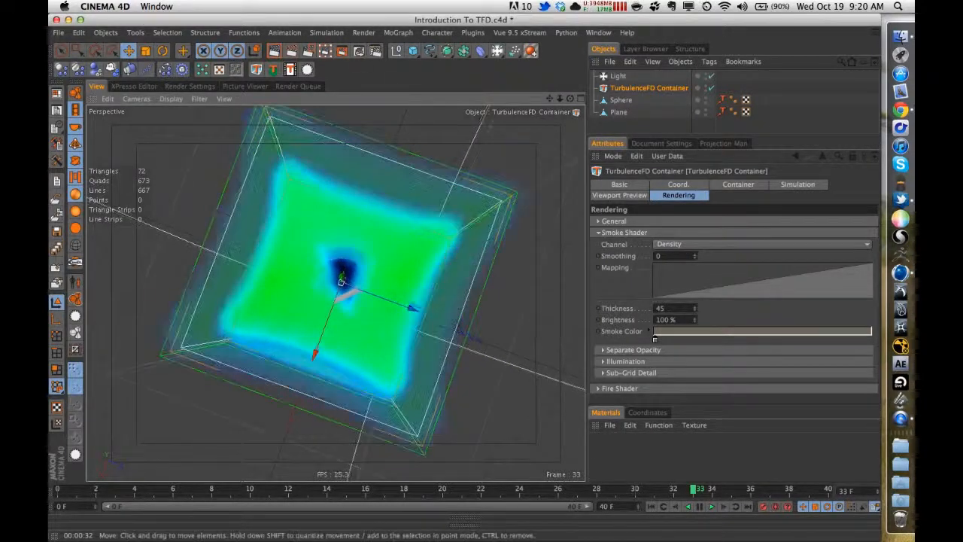
{"action": "scroll", "coordinate": [455, 277], "scroll_direction": "up", "scroll_amount": 8}
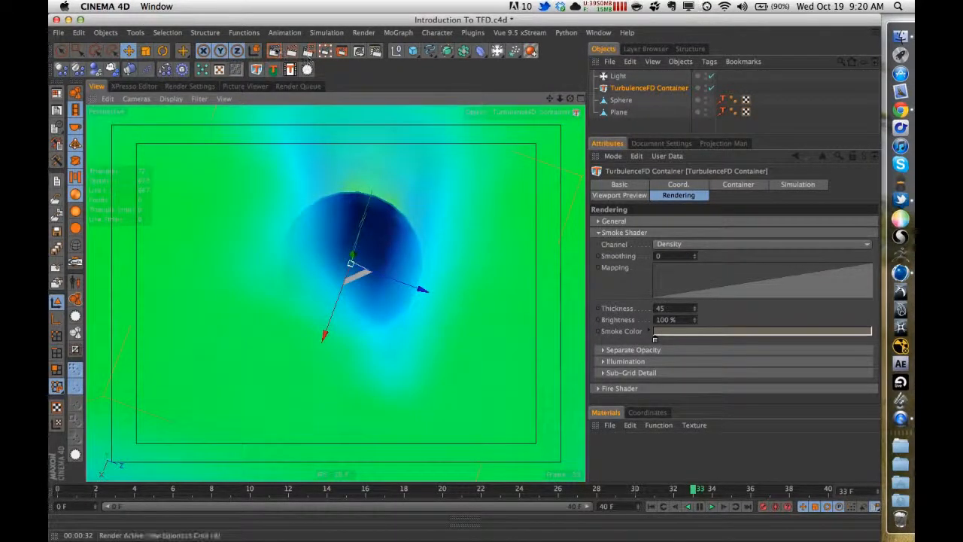
{"action": "left_click", "coordinate": [277, 52]}
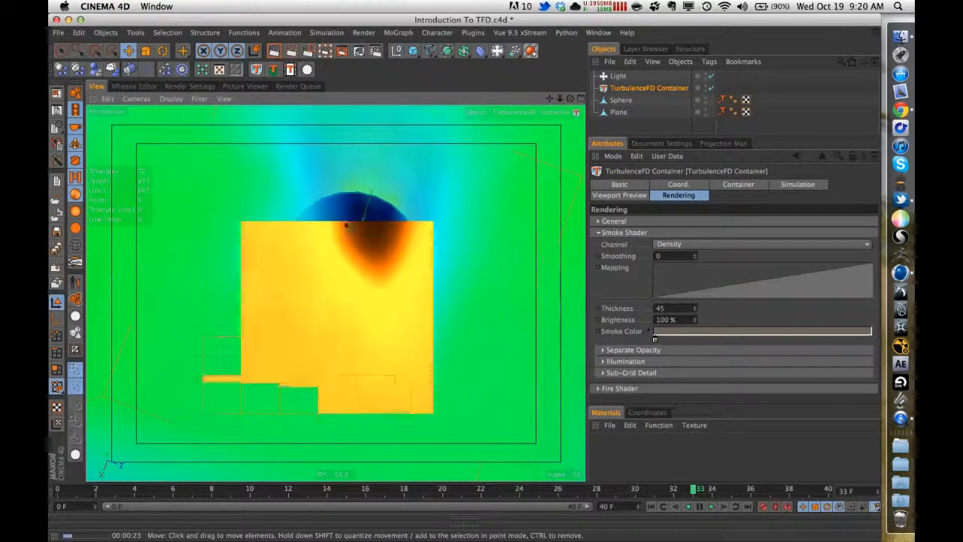
{"action": "left_click", "coordinate": [367, 212]}
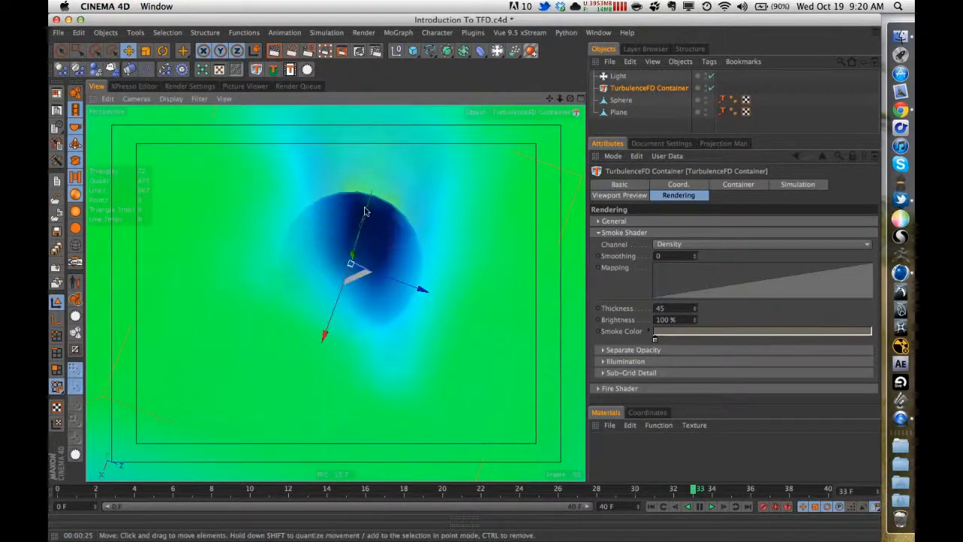
- Delete the light, TurbulenceFD container, sphere and plane from the scene
{"action": "left_click_drag", "start_coordinate": [434, 274], "coordinate": [393, 254], "text": "alt"}
{"action": "right_click_drag", "start_coordinate": [394, 254], "coordinate": [367, 264], "text": "alt"}
{"action": "left_click_drag", "start_coordinate": [623, 123], "coordinate": [615, 68]}
{"action": "key", "text": "Delete"}
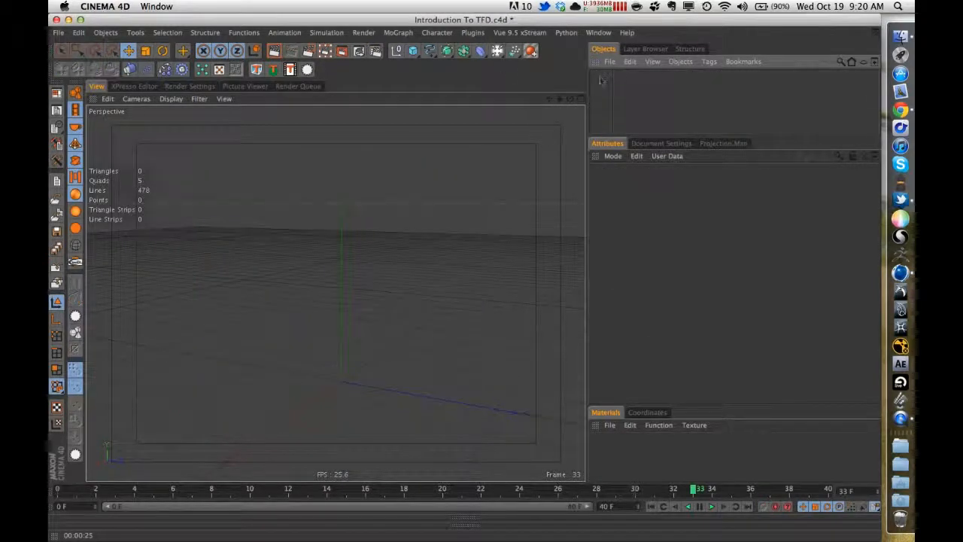
- Save the cleared scene and populate it with a TurbulenceFD container and a sphere of 25 cm radius
{"action": "key", "text": "super+s"}
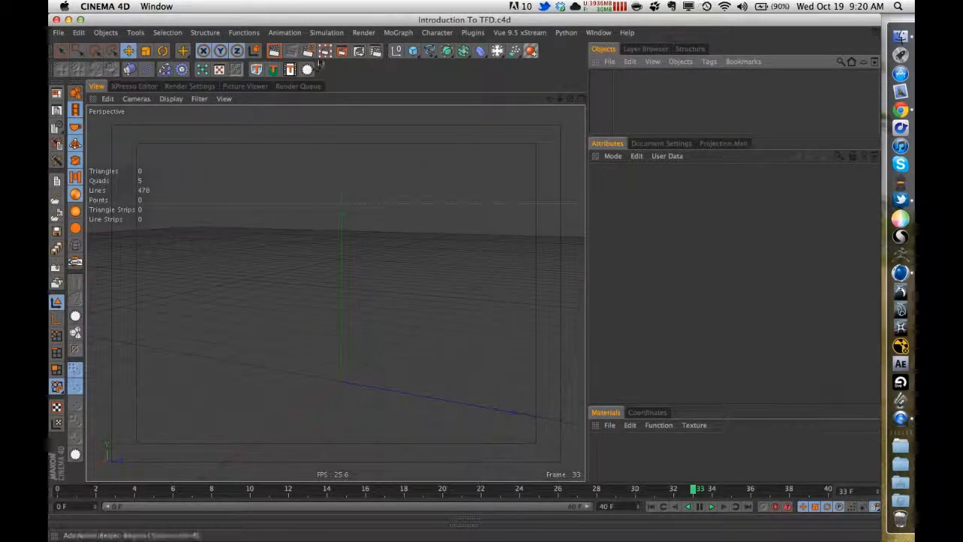
{"action": "left_click", "coordinate": [395, 53]}
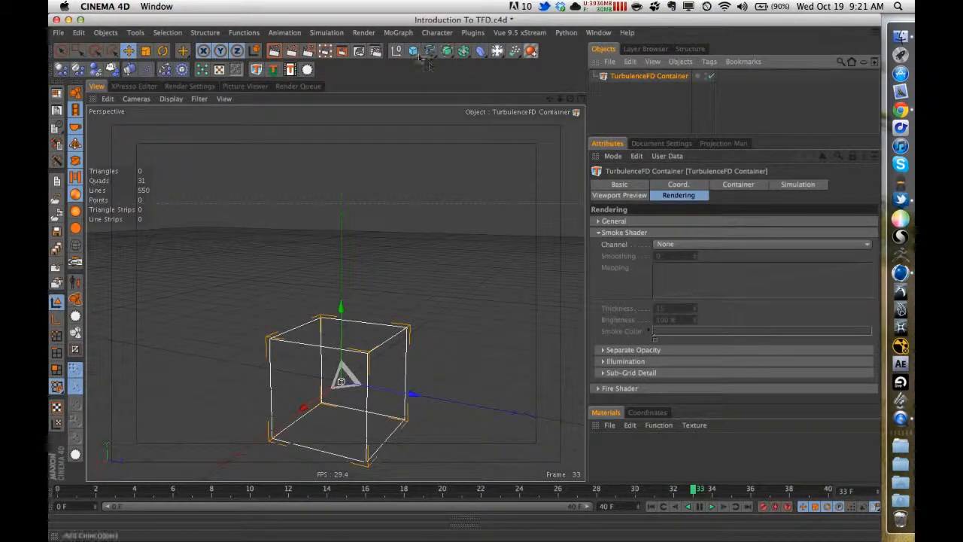
{"action": "left_click_drag", "start_coordinate": [413, 51], "coordinate": [498, 65]}
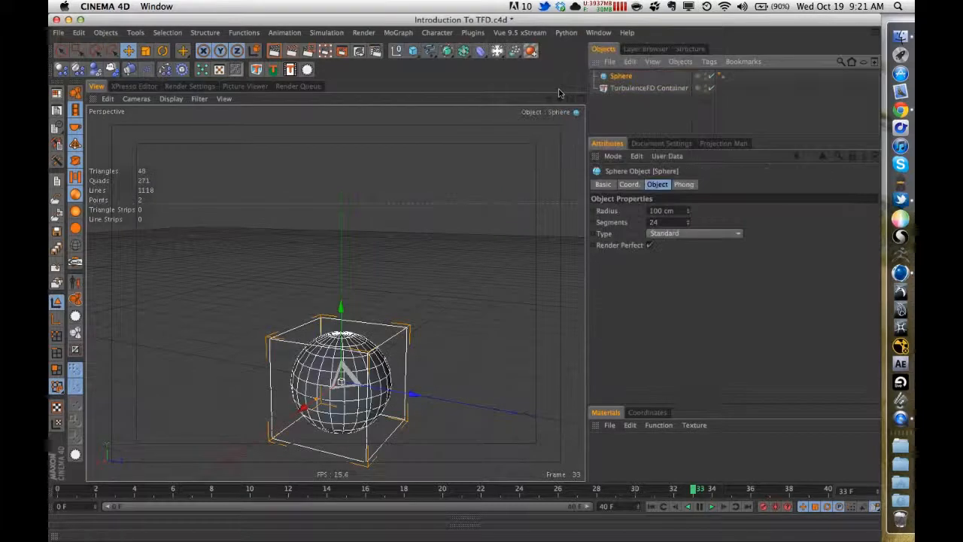
{"action": "left_click", "coordinate": [672, 211]}
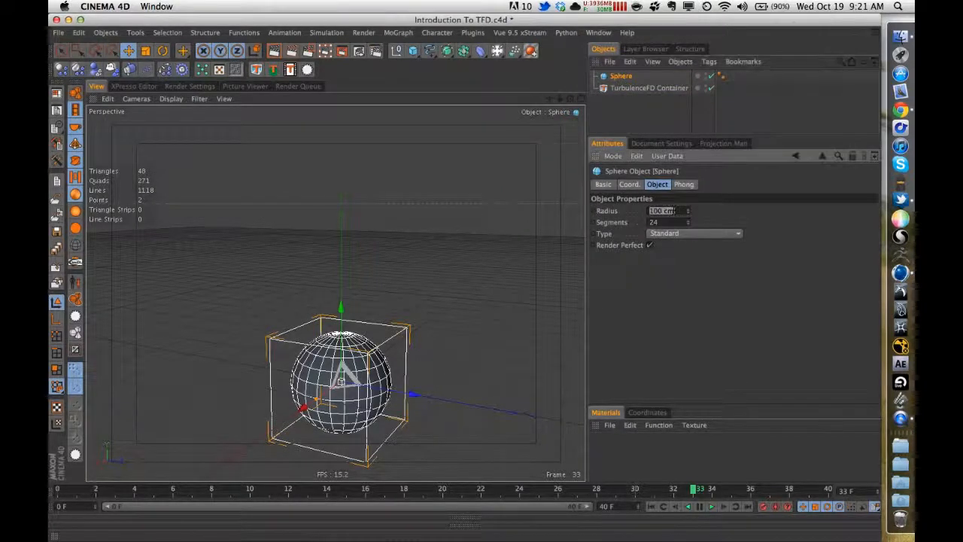
{"action": "type", "text": "25"}
{"action": "key", "text": "Return"}
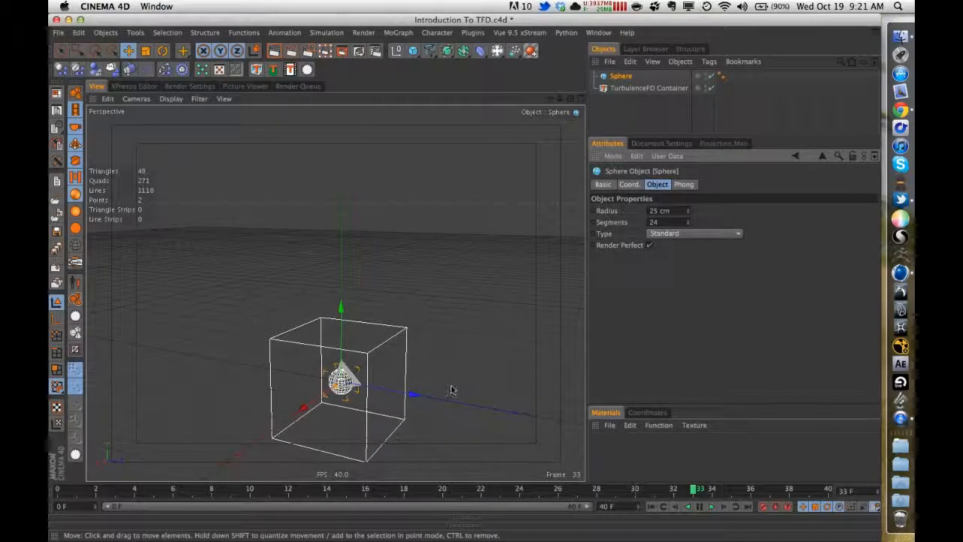
- Add a TurbulenceFD Emitter tag to the sphere
{"action": "middle_click_drag", "start_coordinate": [453, 361], "coordinate": [443, 234], "text": "alt"}
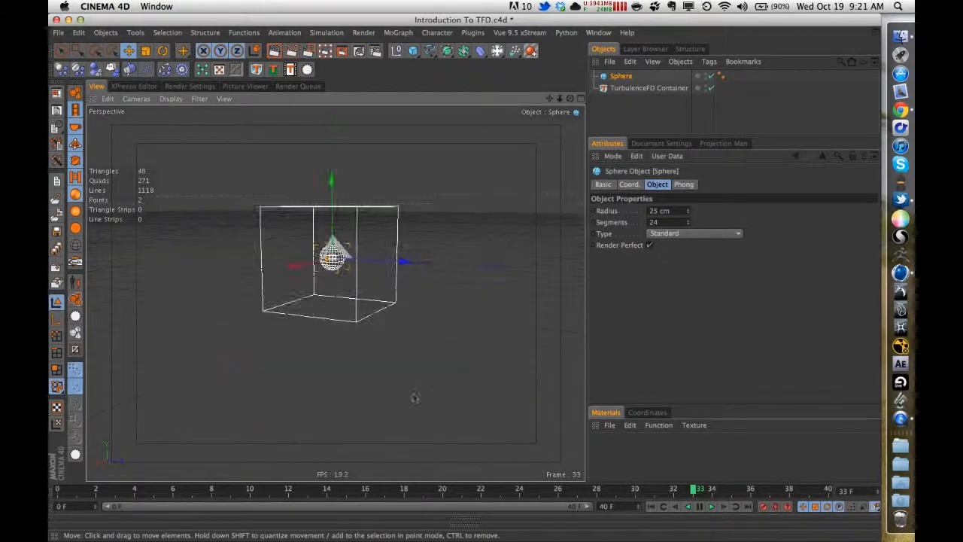
{"action": "right_click_drag", "start_coordinate": [294, 403], "coordinate": [235, 381], "text": "alt"}
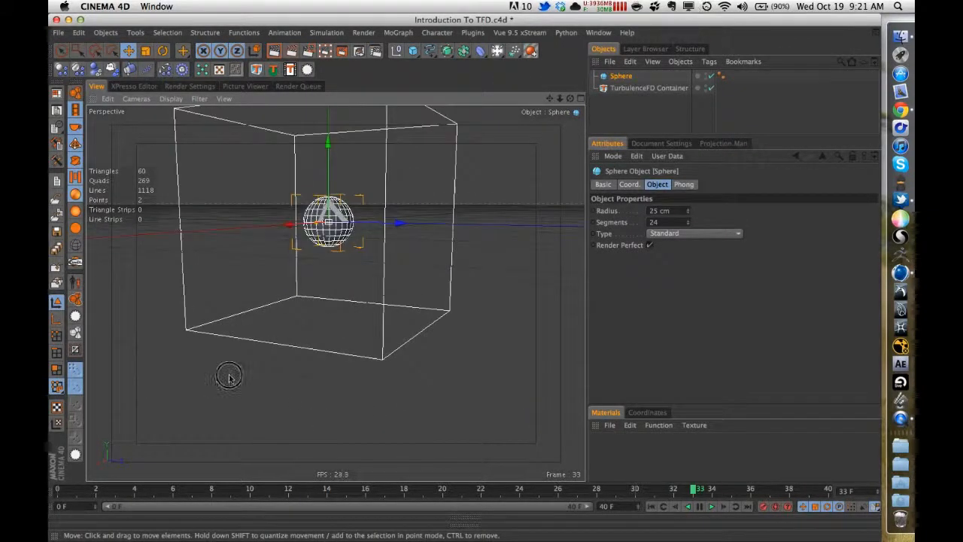
{"action": "middle_click_drag", "start_coordinate": [229, 379], "coordinate": [303, 425], "text": "alt"}
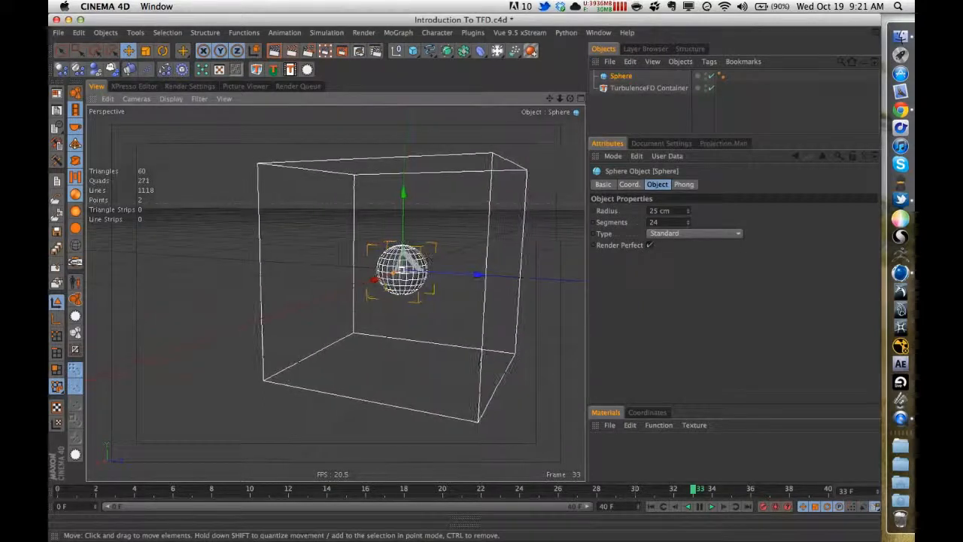
{"action": "right_click", "coordinate": [629, 78]}
{"action": "mouse_move", "coordinate": [764, 199]}
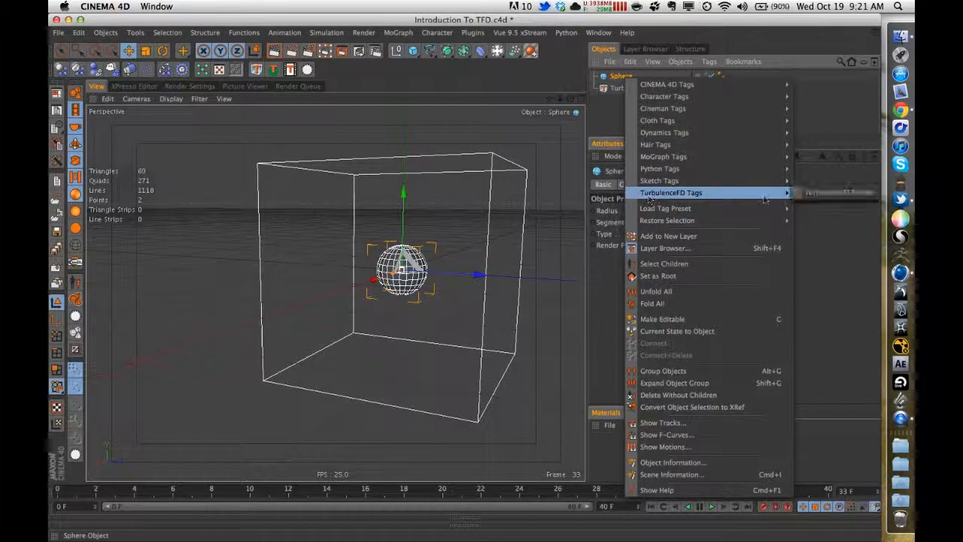
{"action": "left_click", "coordinate": [831, 193]}
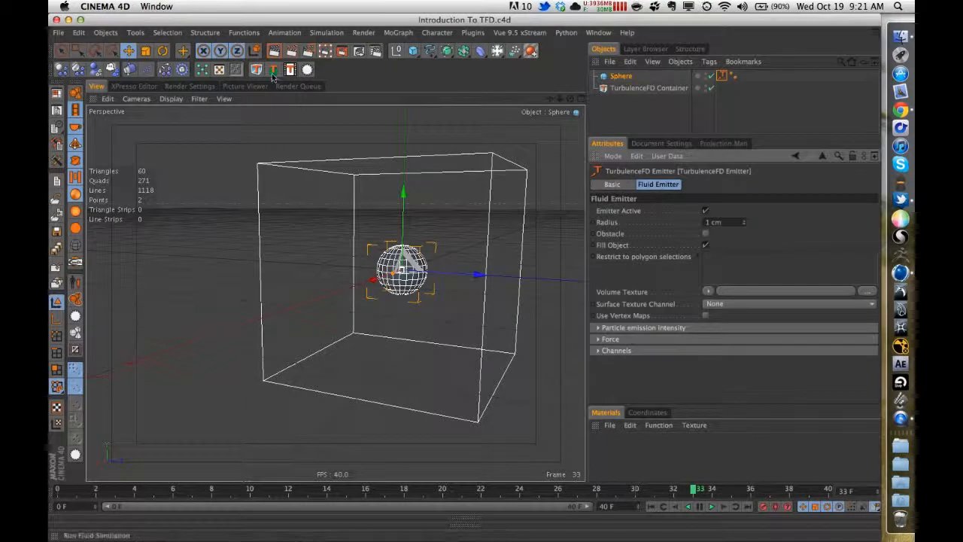
- Simulate the container's first few frames, abort the simulation and test-render the view
{"action": "left_click", "coordinate": [273, 75]}
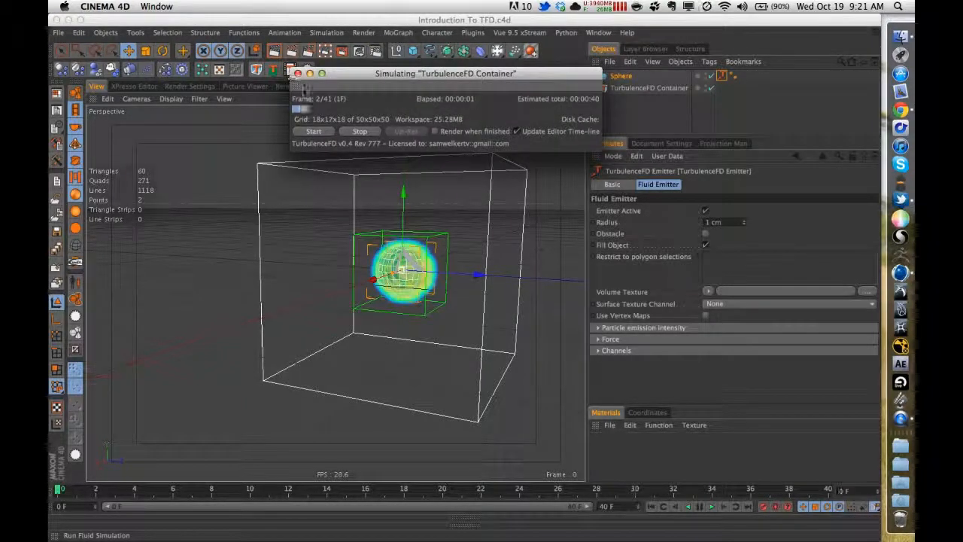
{"action": "left_click", "coordinate": [298, 76]}
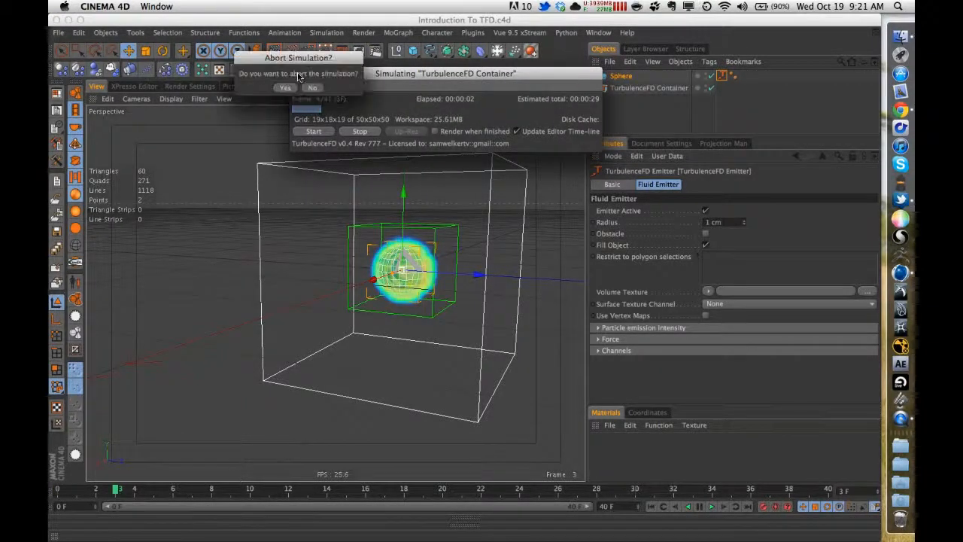
{"action": "key", "text": "Return"}
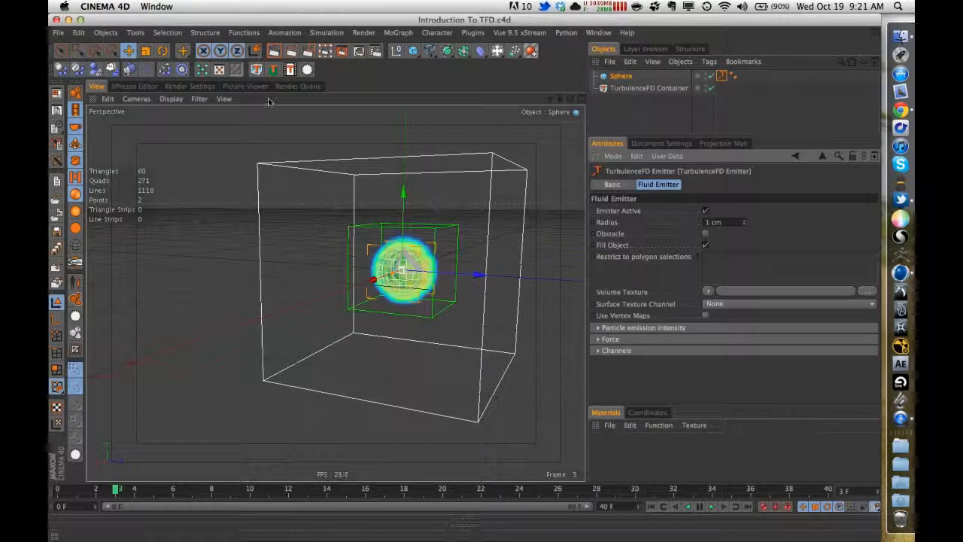
{"action": "left_click", "coordinate": [272, 52]}
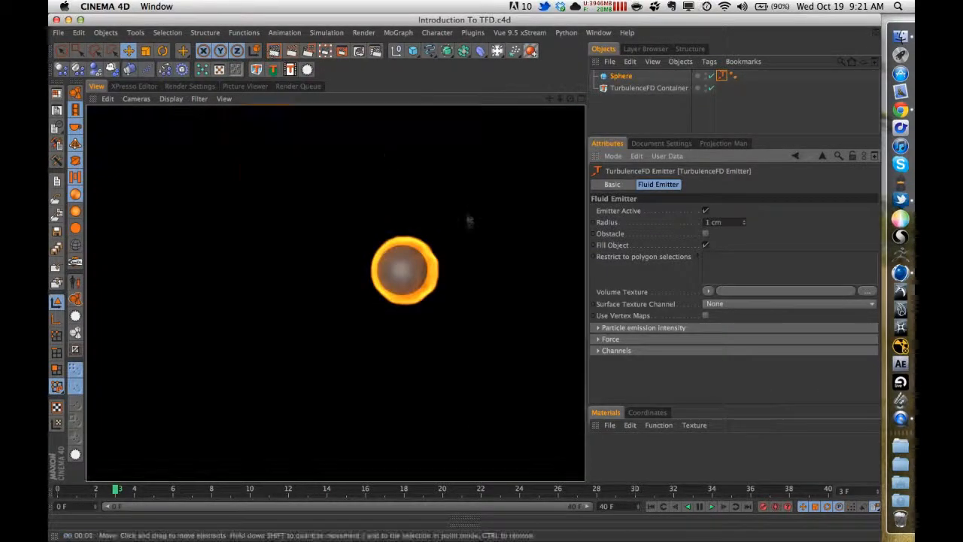
- Hide the sphere in both the editor and the renderer, and test-render the fire without it
{"action": "left_click", "coordinate": [706, 77], "text": "alt"}
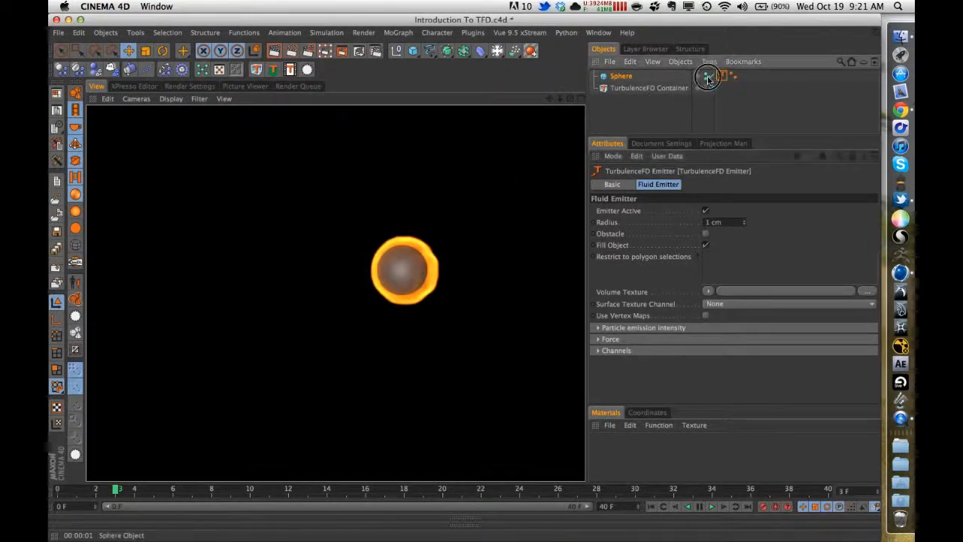
{"action": "left_click", "coordinate": [706, 77], "text": "alt"}
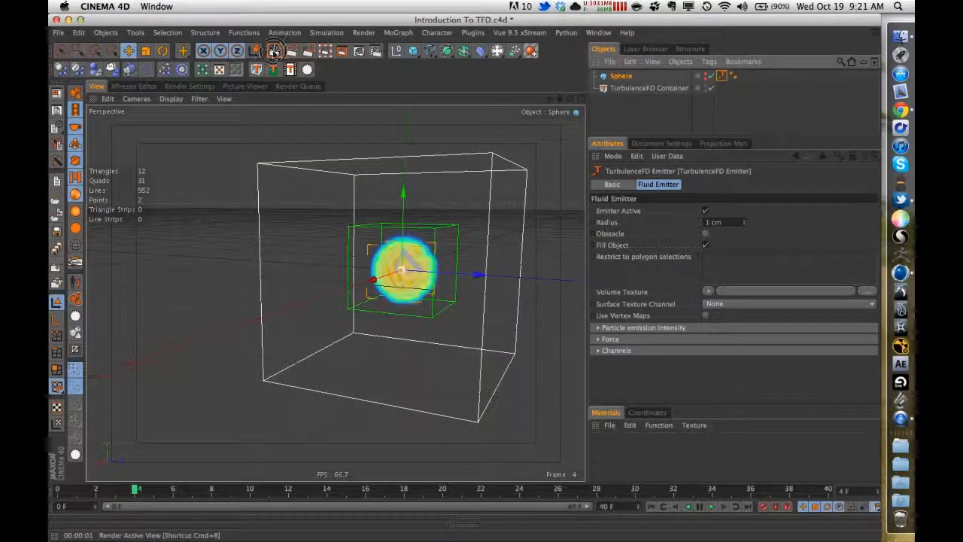
{"action": "left_click", "coordinate": [275, 51]}
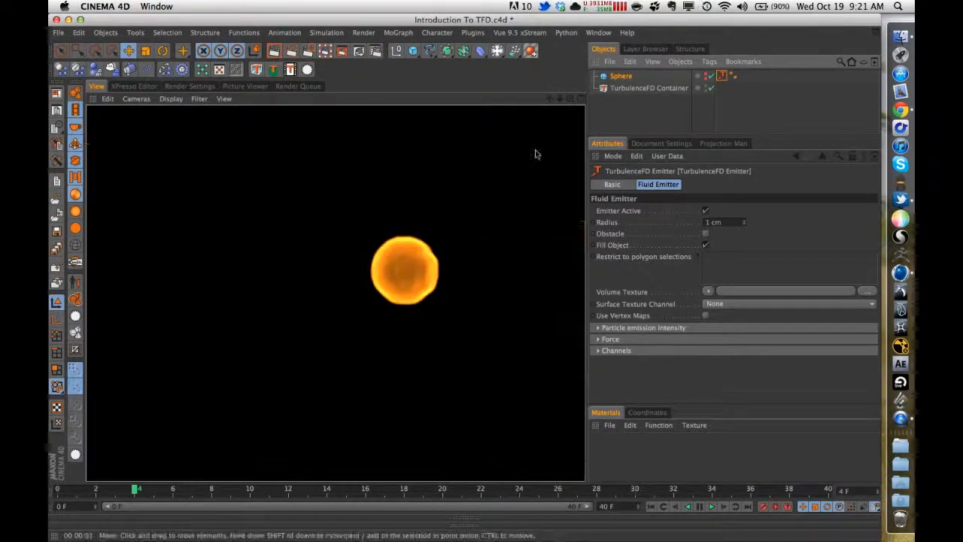
- Set the TurbulenceFD container's Voxel Size to 1 cm
{"action": "left_click", "coordinate": [648, 88]}
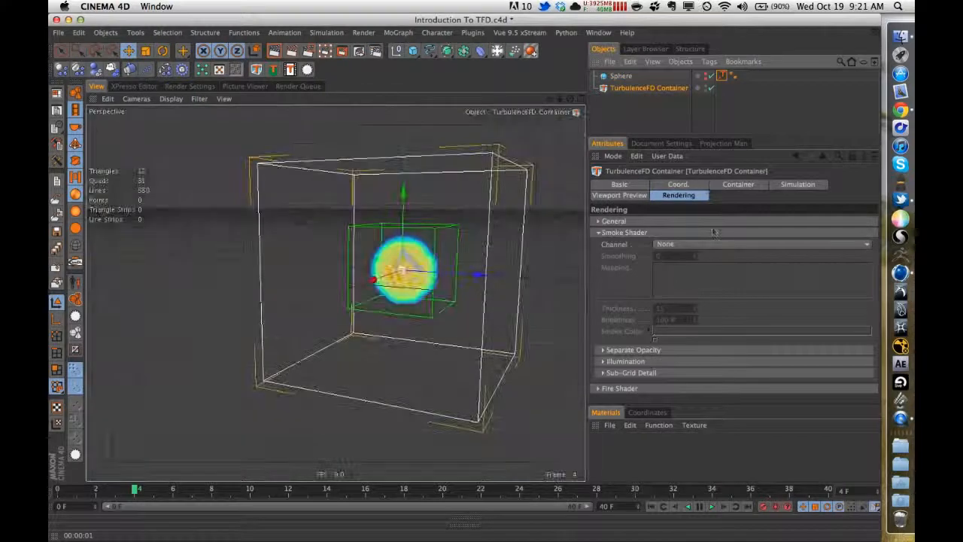
{"action": "left_click", "coordinate": [747, 186]}
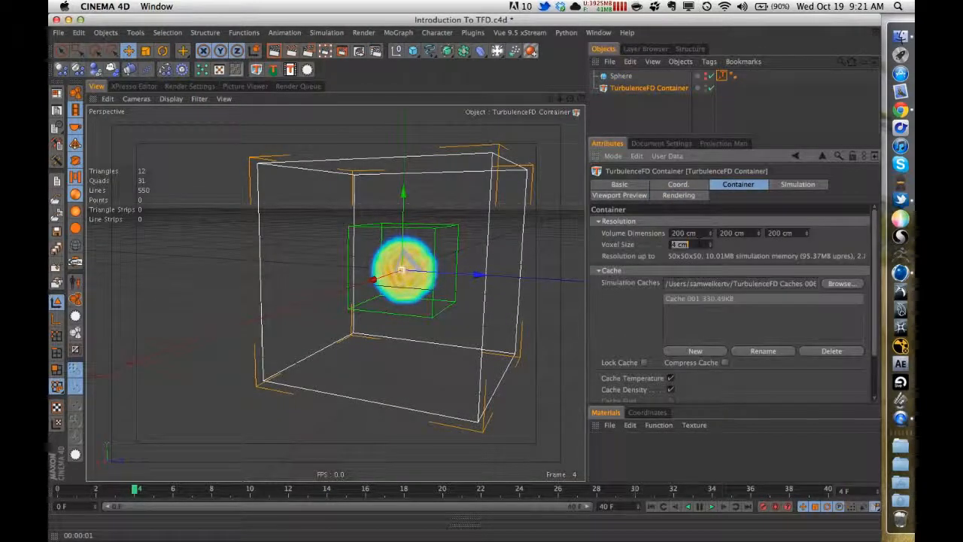
{"action": "type", "text": "1"}
{"action": "key", "text": "Return"}
- Set the container's simulation turbulence intensity to 6 cm and its vorticity to 8
{"action": "left_click", "coordinate": [789, 191]}
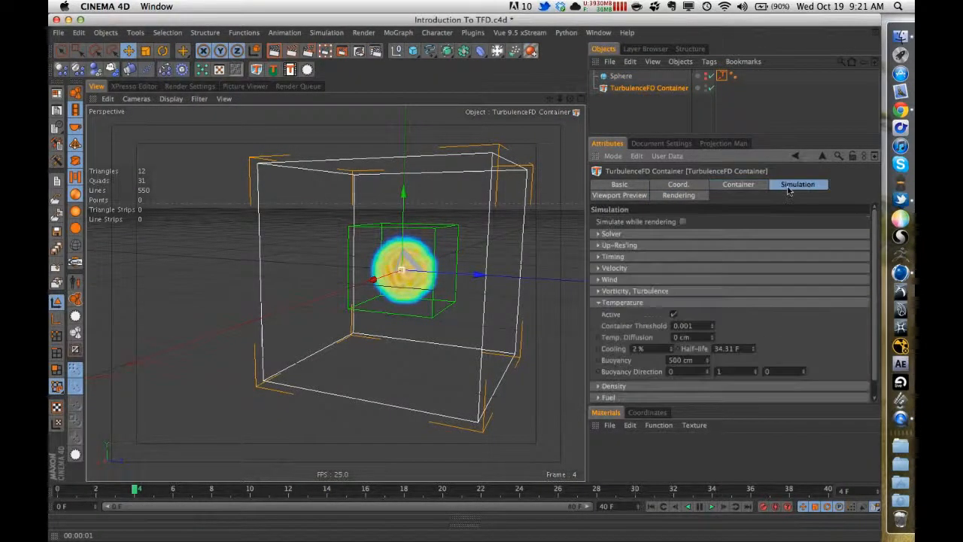
{"action": "left_click", "coordinate": [642, 292]}
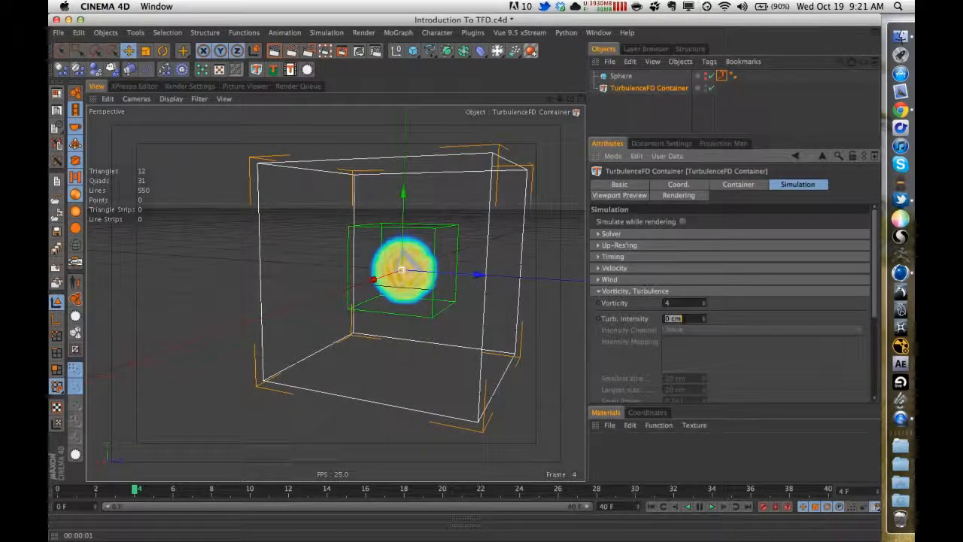
{"action": "left_click", "coordinate": [688, 303]}
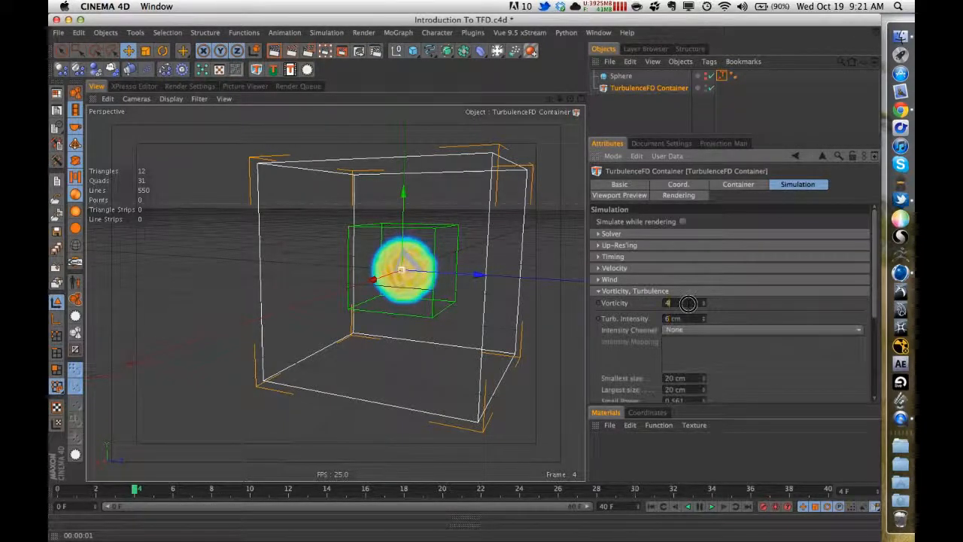
{"action": "key", "text": "Return"}
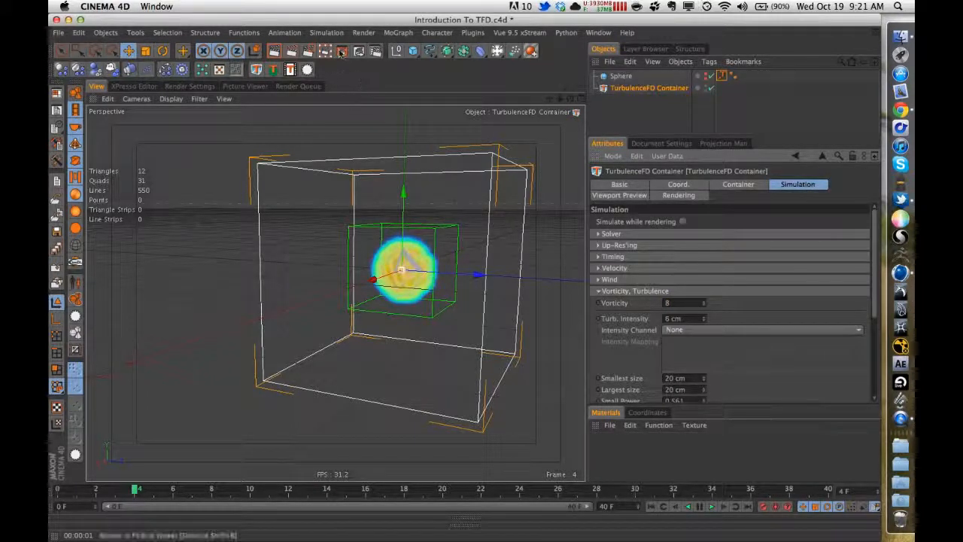
- Rerun the fluid simulation up to frame 3, overwriting the existing cache, and test-render the result
{"action": "left_click", "coordinate": [269, 69]}
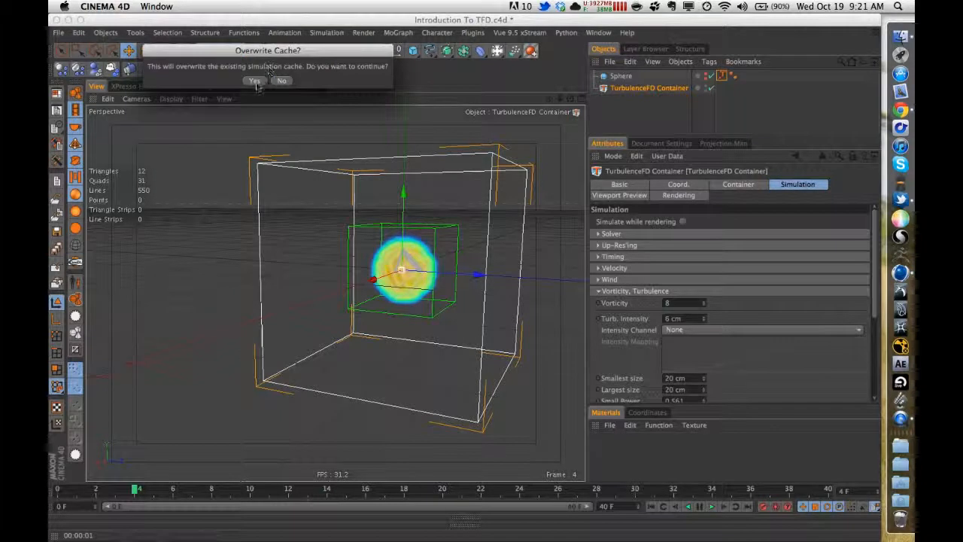
{"action": "left_click", "coordinate": [254, 80]}
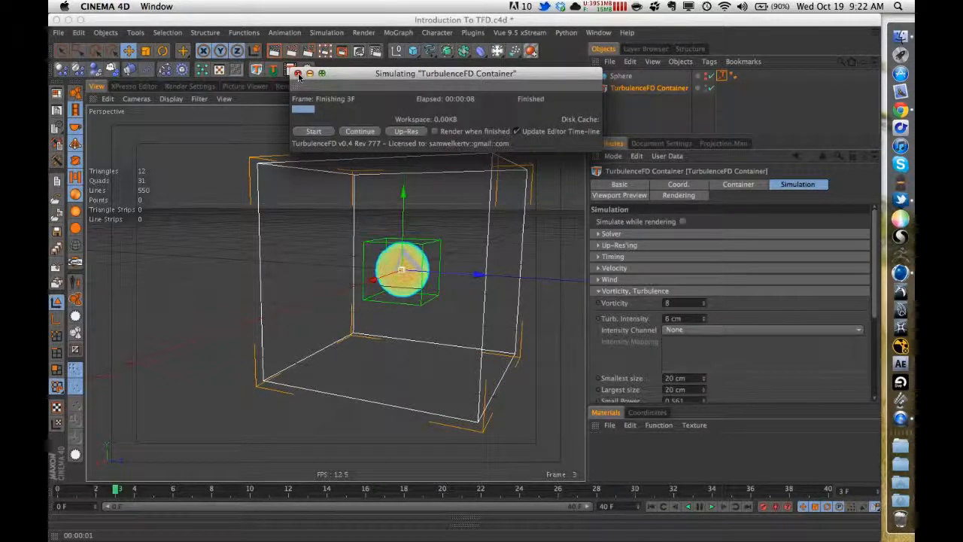
{"action": "left_click", "coordinate": [297, 73]}
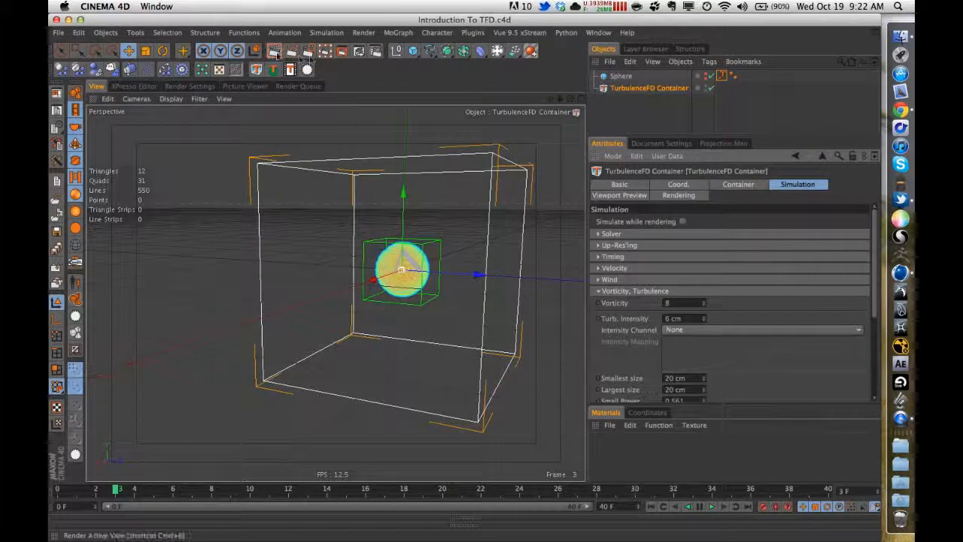
{"action": "left_click", "coordinate": [275, 53]}
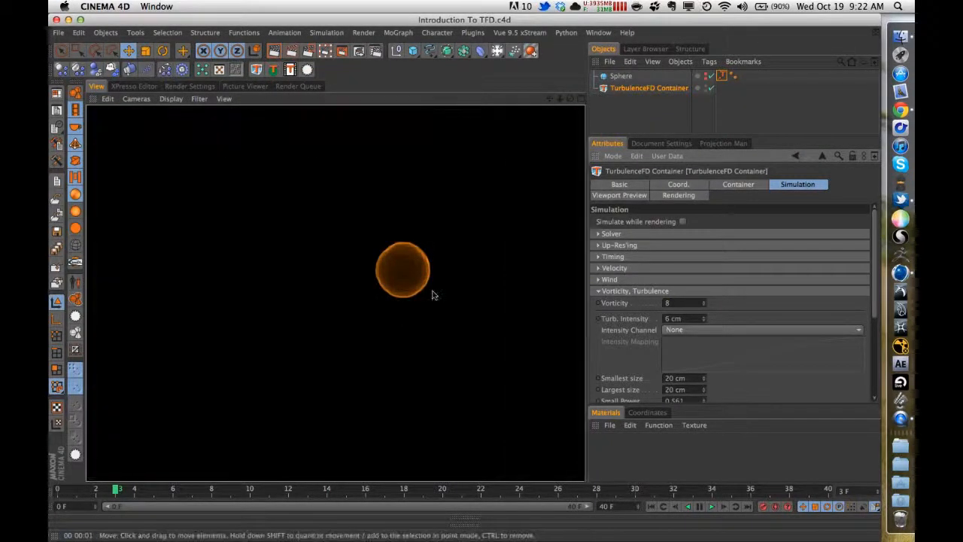
- Set the container's Smoke Shader channel to Density and test-render the sphere of fire close up
{"action": "middle_click_drag", "start_coordinate": [434, 294], "coordinate": [368, 290], "text": "alt"}
{"action": "right_click_drag", "start_coordinate": [420, 297], "coordinate": [521, 297], "text": "alt"}
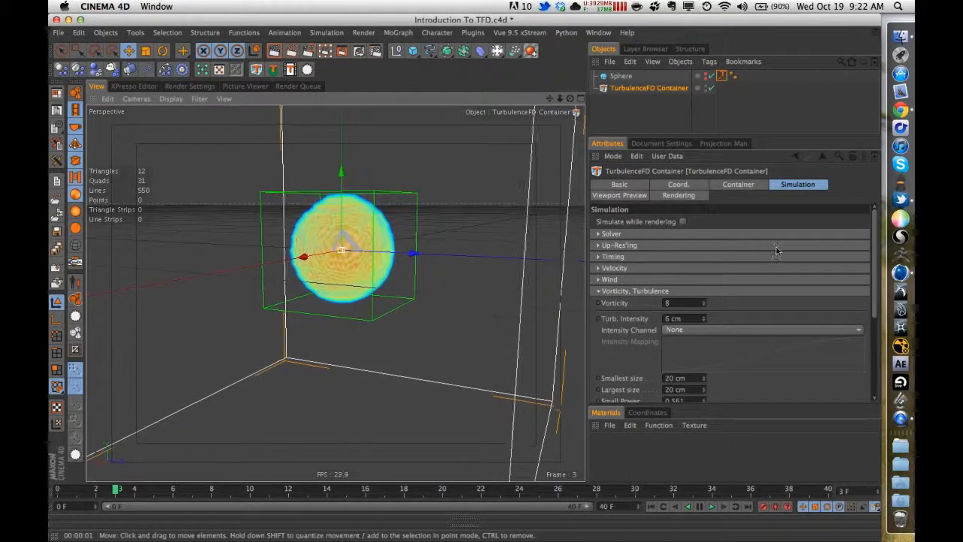
{"action": "left_click", "coordinate": [681, 195]}
{"action": "left_click", "coordinate": [680, 245]}
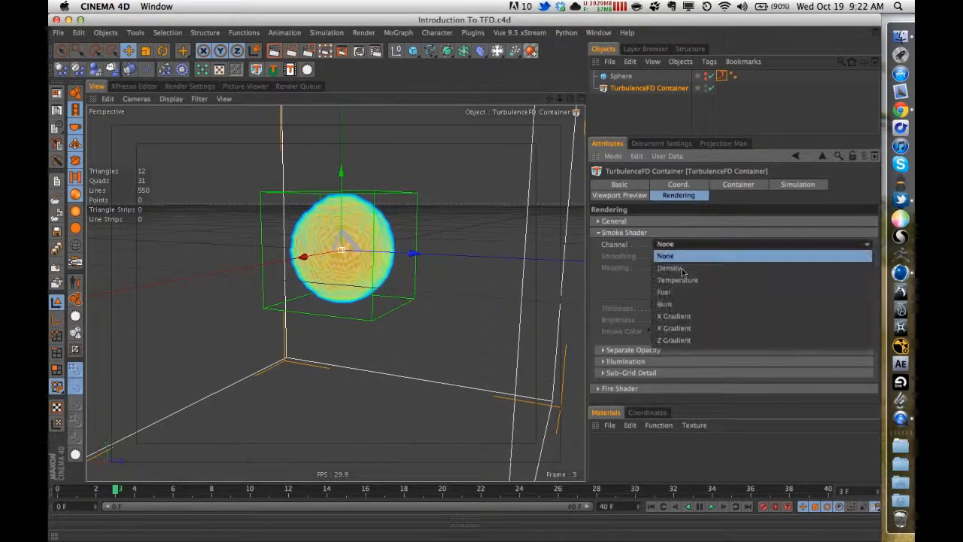
{"action": "left_click", "coordinate": [677, 255]}
{"action": "left_click", "coordinate": [643, 232]}
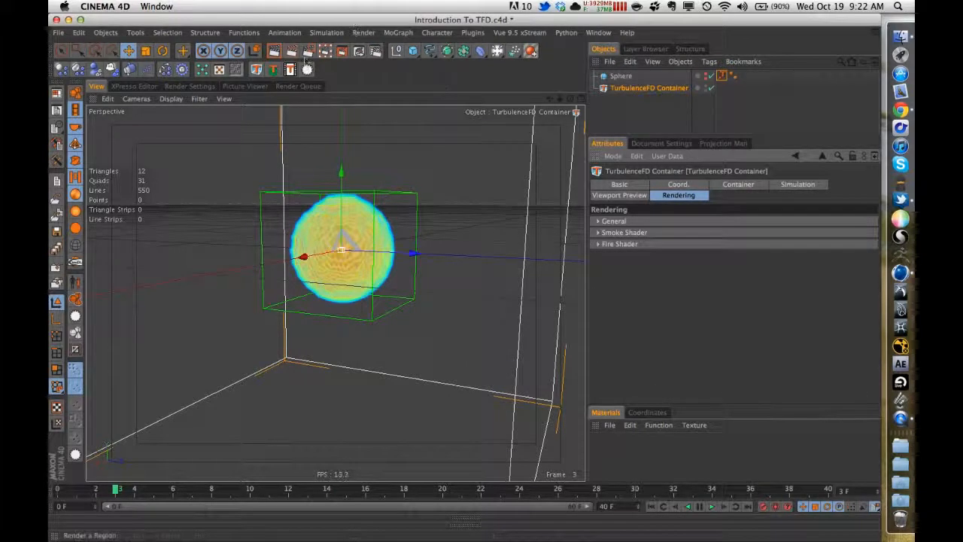
{"action": "left_click", "coordinate": [275, 50]}
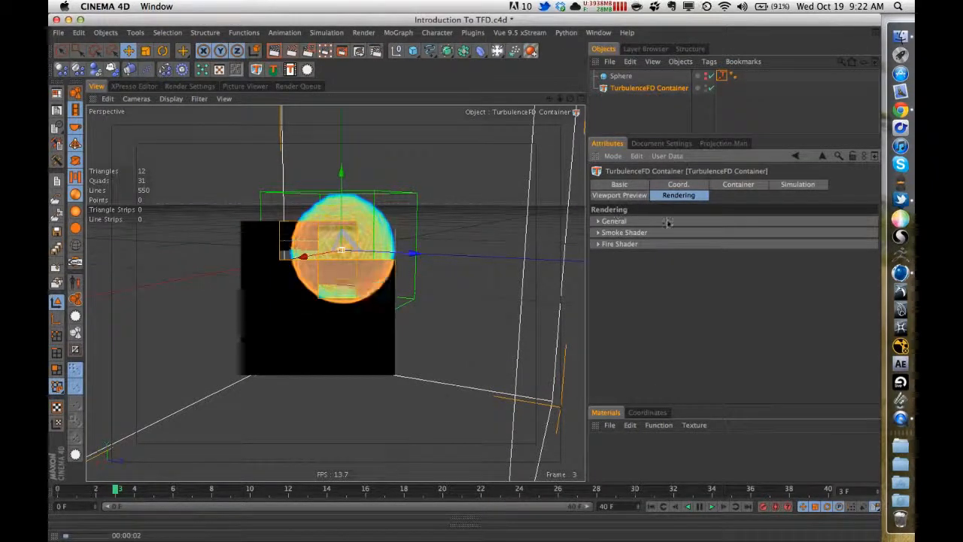
- Set the Smoke Shader's Smoke Color to near-black, RGB 24, 24, 24
{"action": "left_click", "coordinate": [636, 232]}
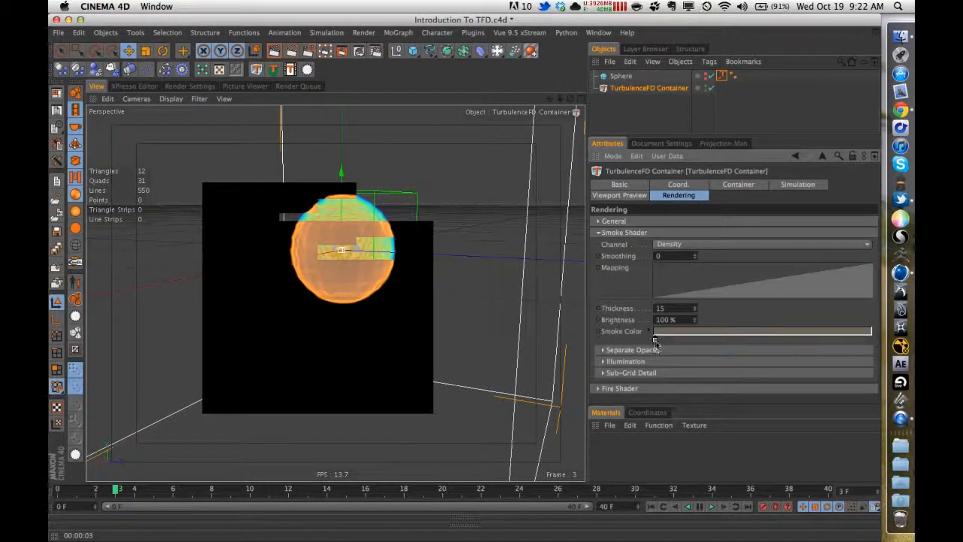
{"action": "double_click", "coordinate": [654, 340]}
{"action": "left_click_drag", "start_coordinate": [600, 349], "coordinate": [588, 359]}
{"action": "left_click", "coordinate": [684, 392]}
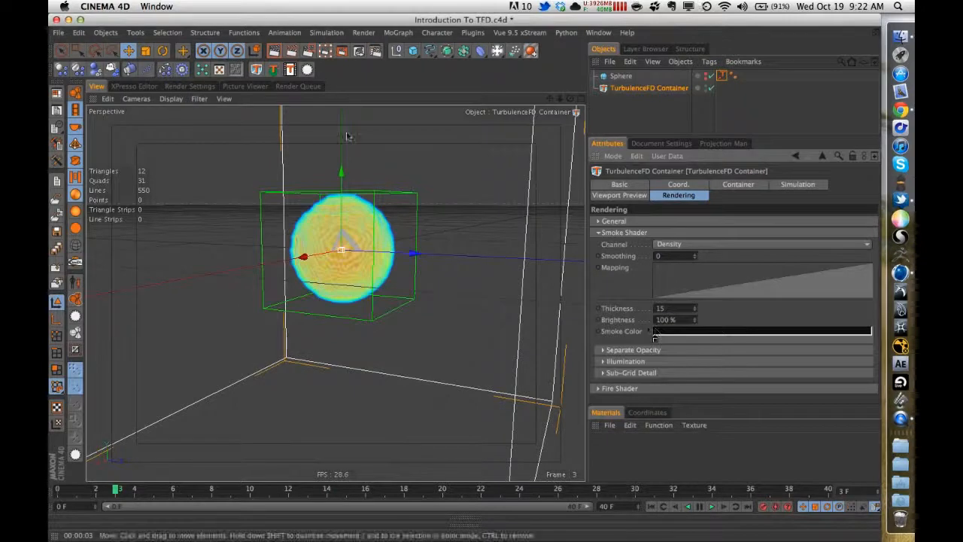
- Change the smoke gradient's color to near-white
{"action": "left_click", "coordinate": [653, 341]}
{"action": "left_click", "coordinate": [654, 340]}
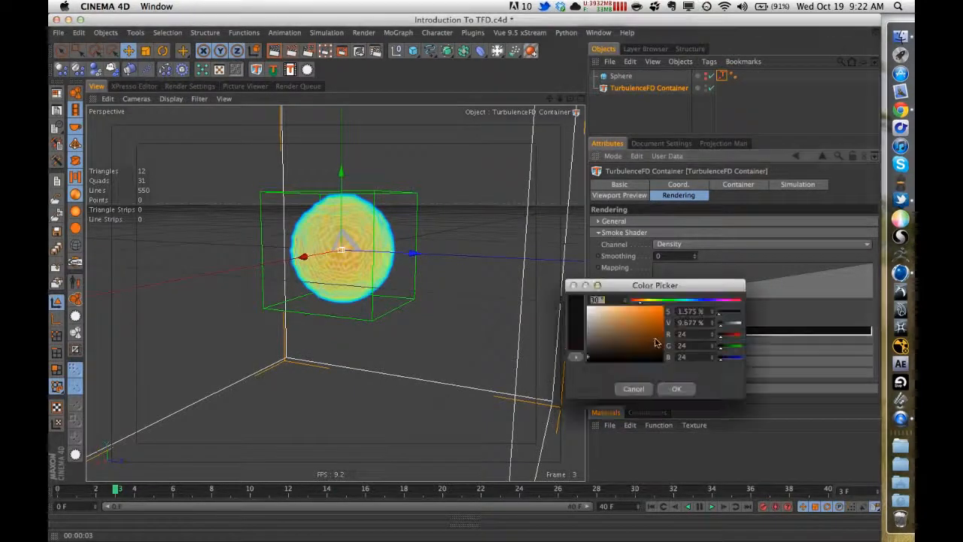
{"action": "left_click_drag", "start_coordinate": [655, 340], "coordinate": [589, 311]}
{"action": "left_click", "coordinate": [676, 389]}
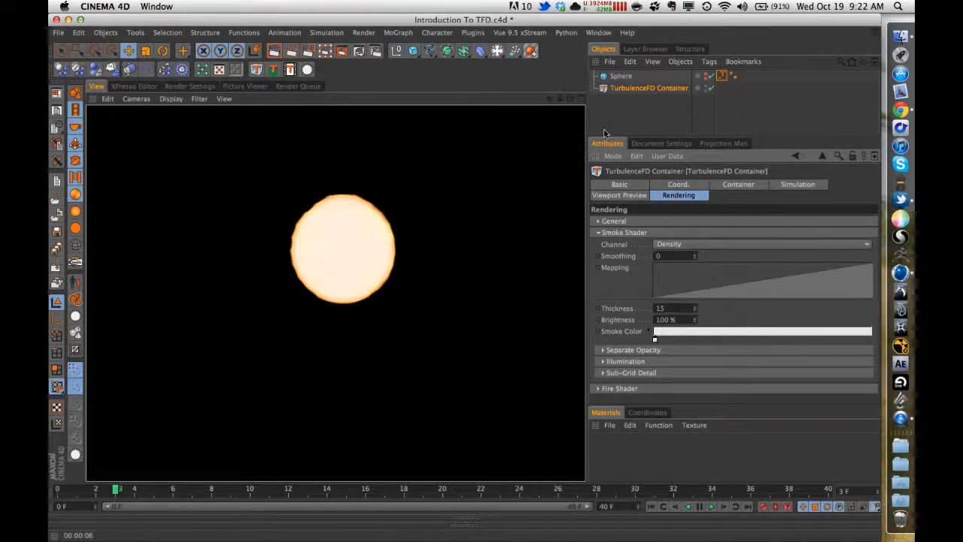
- Save the project, collapse the Smoke Shader settings and bring the whole fluid container into view
{"action": "key", "text": "super+s"}
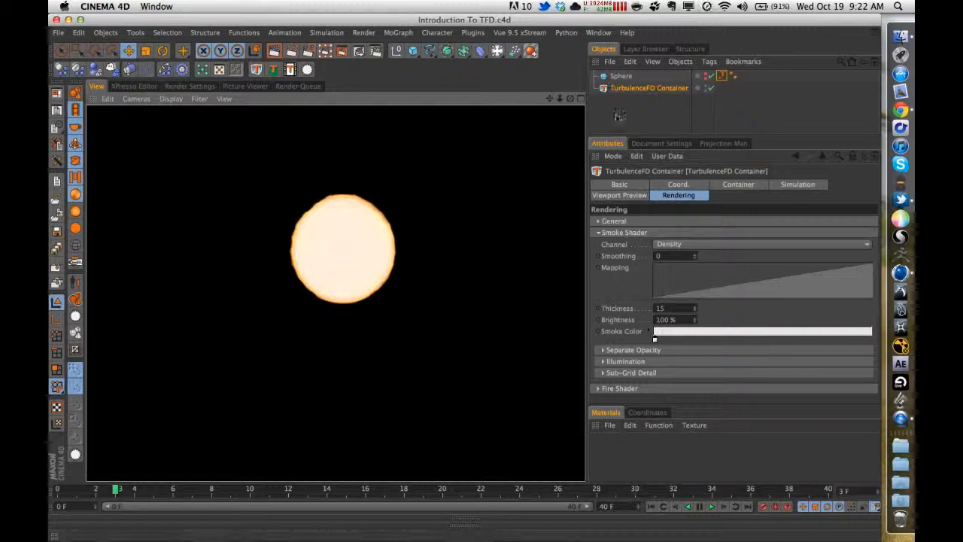
{"action": "left_click", "coordinate": [610, 232]}
{"action": "left_click", "coordinate": [621, 100]}
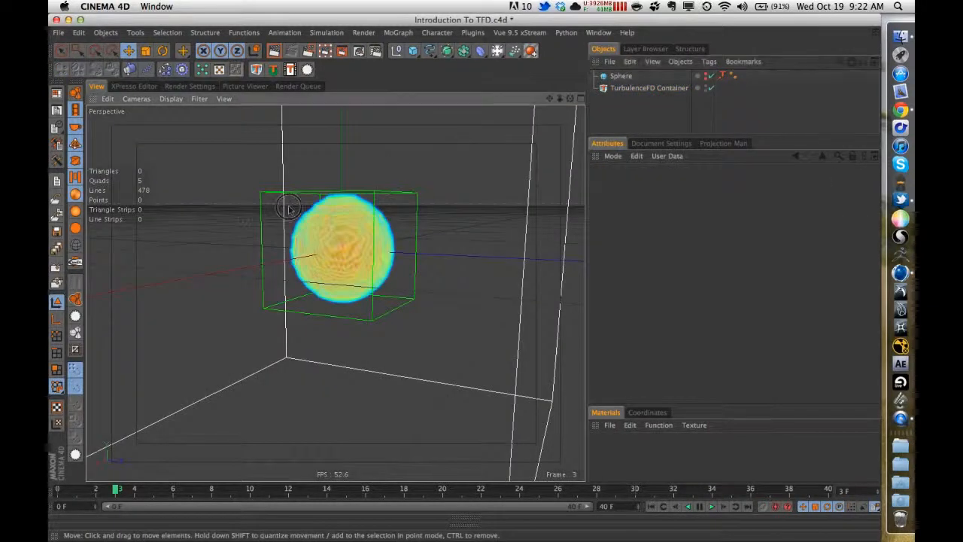
{"action": "right_click_drag", "start_coordinate": [316, 194], "coordinate": [248, 194], "text": "alt"}
{"action": "key", "text": "super+s"}
- Check the TurbulenceFD container's Voxel Size, collapse its Vorticity, Turbulence simulation settings and save the project
{"action": "left_click", "coordinate": [625, 87]}
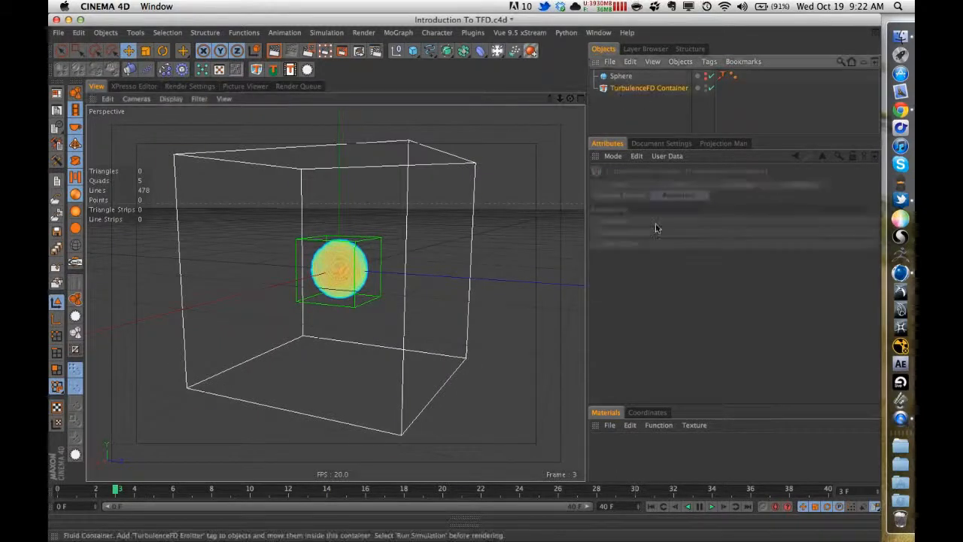
{"action": "left_click", "coordinate": [789, 186]}
{"action": "left_click", "coordinate": [758, 187]}
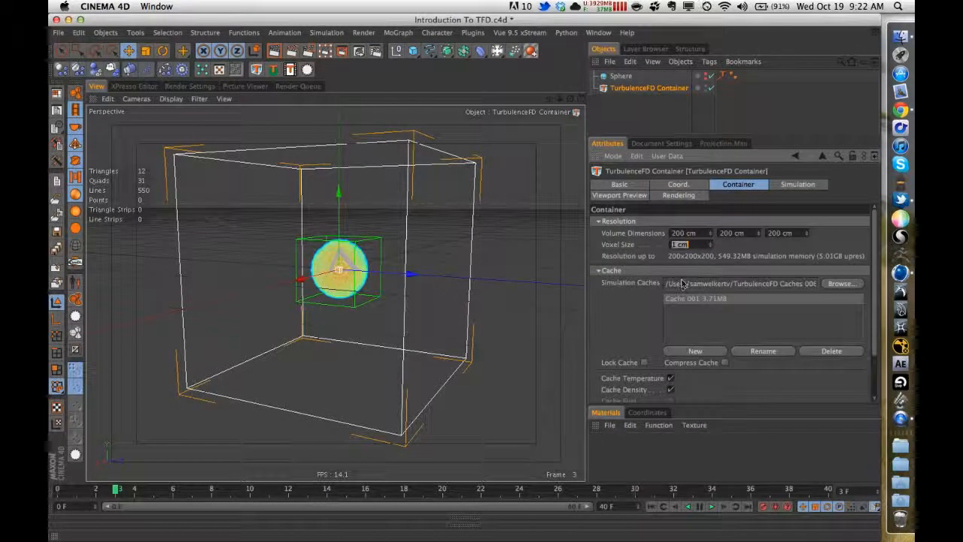
{"action": "key", "text": "Return"}
{"action": "left_click", "coordinate": [777, 187]}
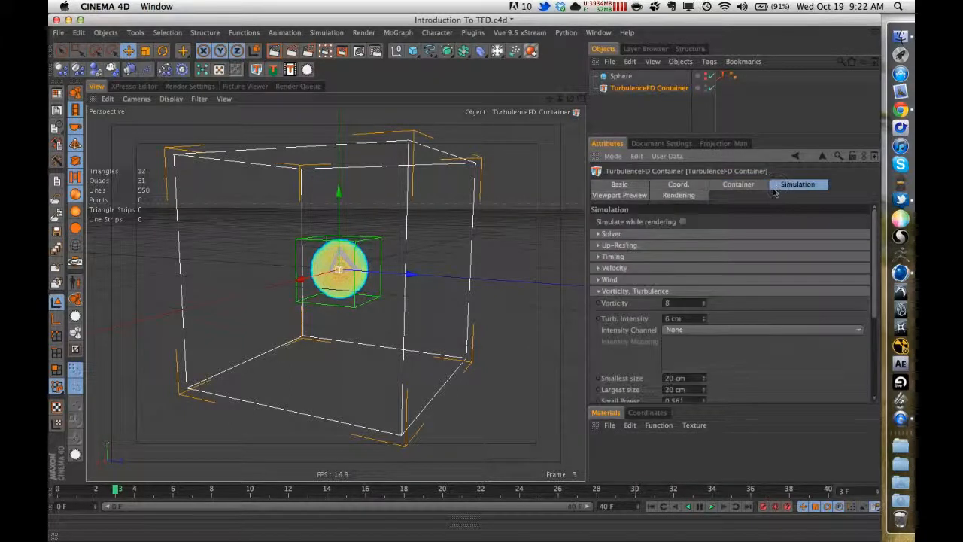
{"action": "left_click", "coordinate": [617, 291]}
{"action": "left_click", "coordinate": [622, 301]}
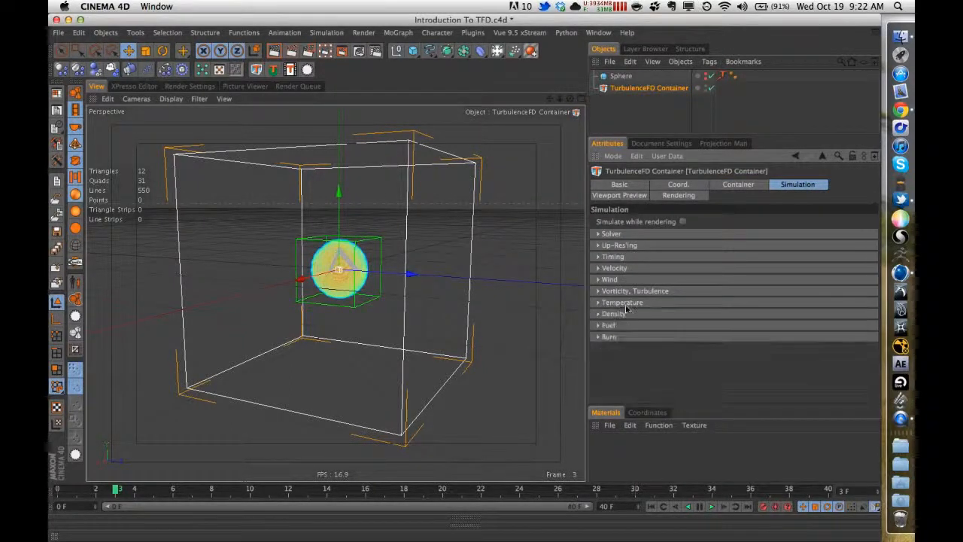
{"action": "key", "text": "super+s"}
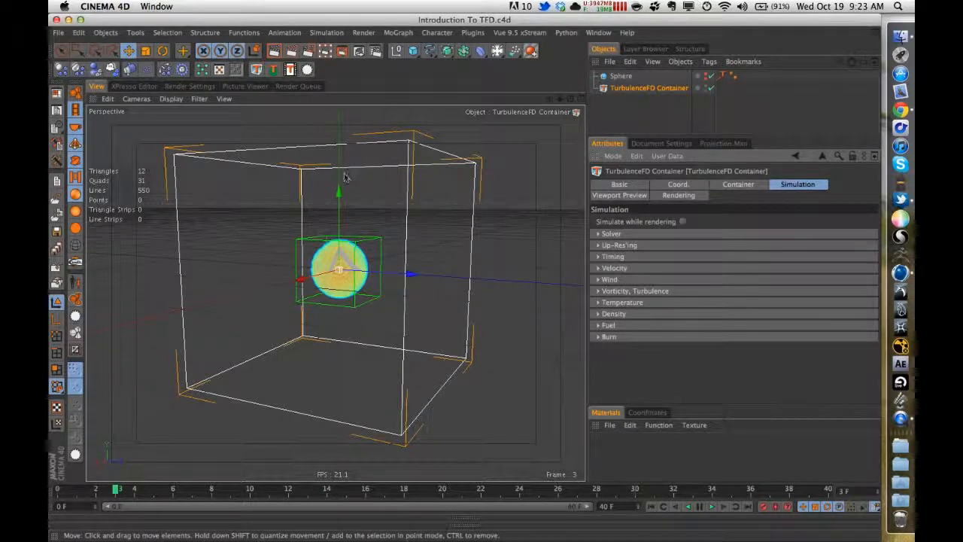
- Set the container's temperature Buoyancy to 1000 cm and save the project
{"action": "left_click", "coordinate": [624, 301]}
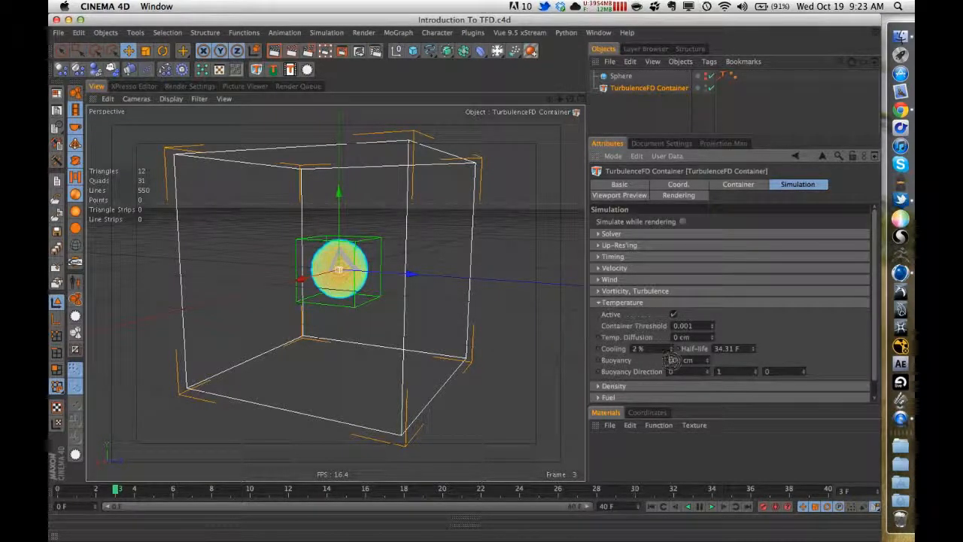
{"action": "left_click_drag", "start_coordinate": [674, 360], "coordinate": [660, 360]}
{"action": "type", "text": "10"}
{"action": "key", "text": "Return"}
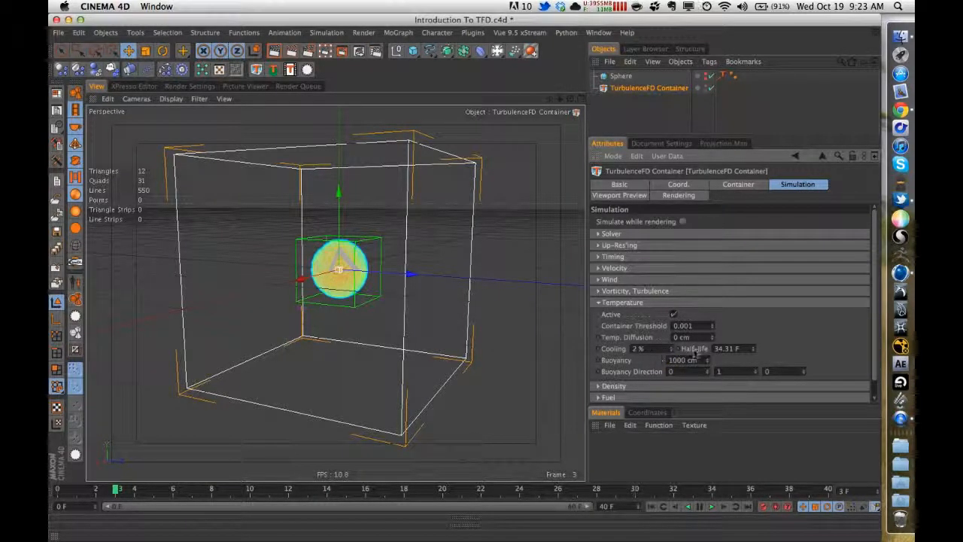
{"action": "key", "text": "super+s"}
- Set the container's Turb. Intensity to 12 cm in the Vorticity, Turbulence settings
{"action": "left_click", "coordinate": [632, 301]}
{"action": "left_click", "coordinate": [632, 291]}
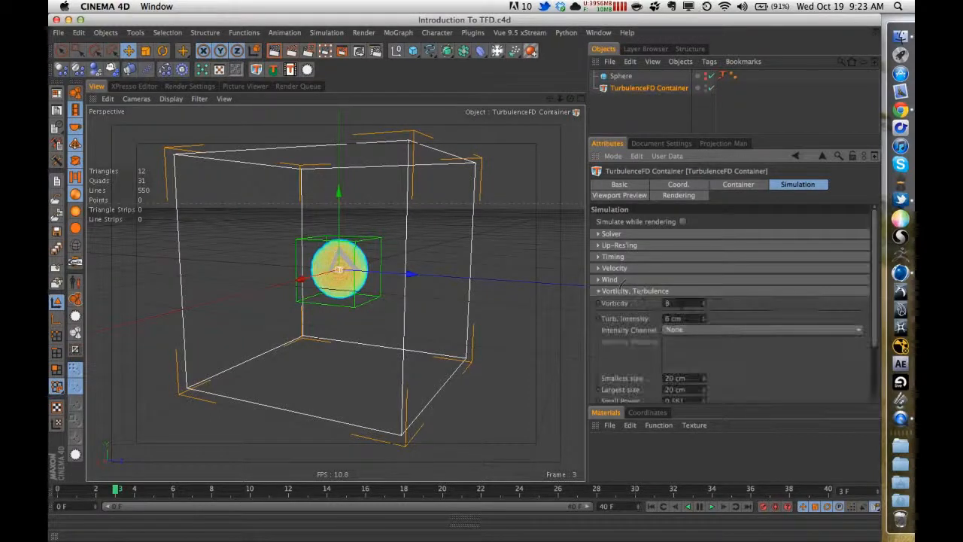
{"action": "double_click", "coordinate": [675, 303]}
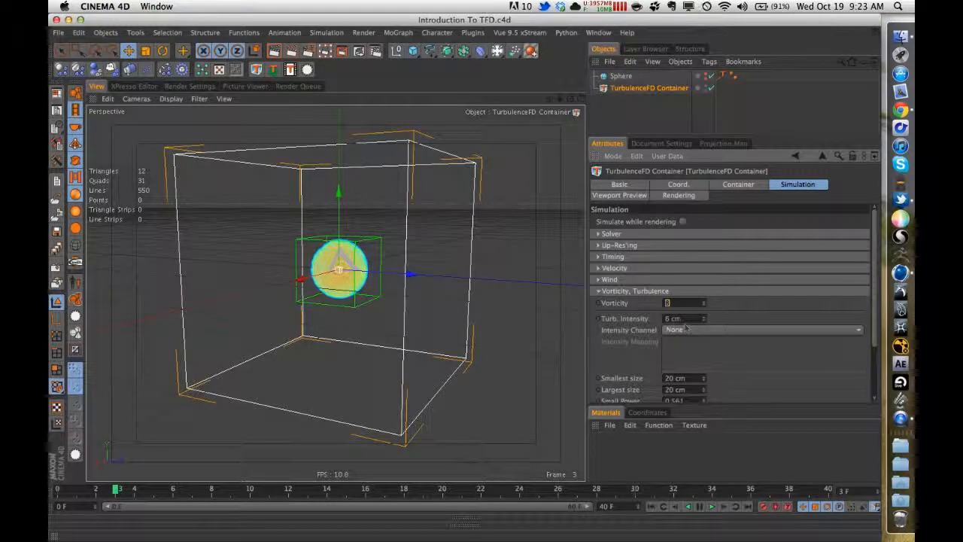
{"action": "key", "text": "Tab"}
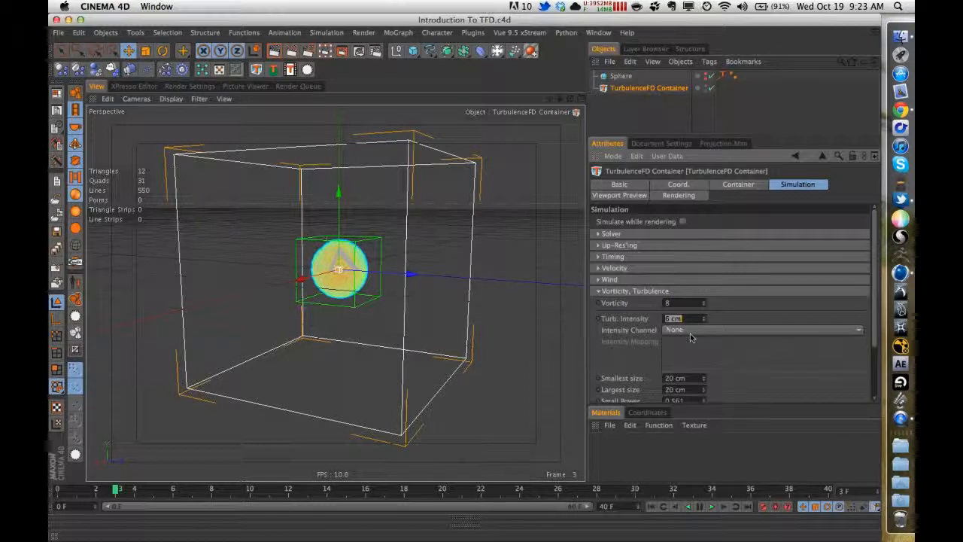
{"action": "type", "text": "12"}
{"action": "key", "text": "Return"}
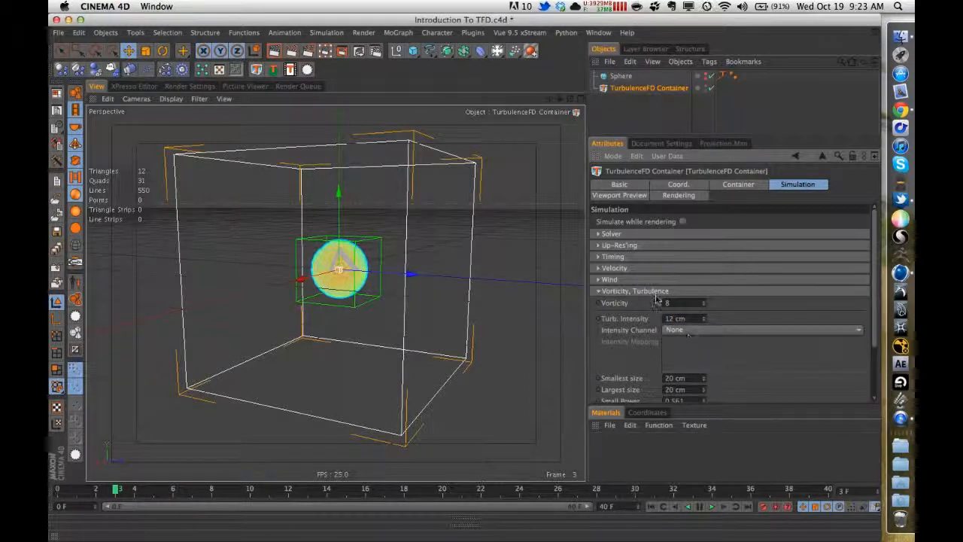
{"action": "left_click", "coordinate": [617, 291]}
- Set the container's Wind Direction to 0, 1, 0
{"action": "left_click", "coordinate": [609, 279]}
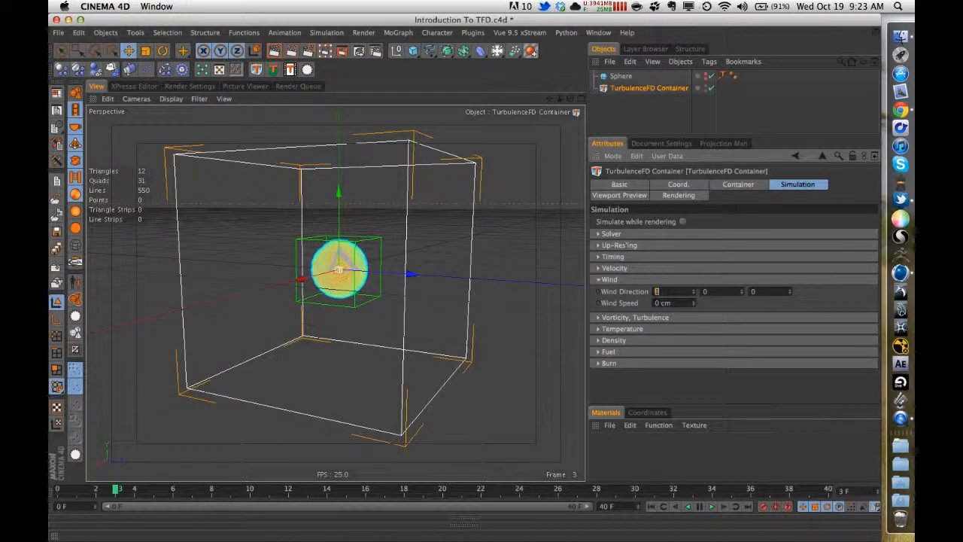
{"action": "left_click", "coordinate": [706, 291]}
{"action": "type", "text": "1"}
{"action": "key", "text": "Tab"}
{"action": "type", "text": "-"}
{"action": "key", "text": "Return"}
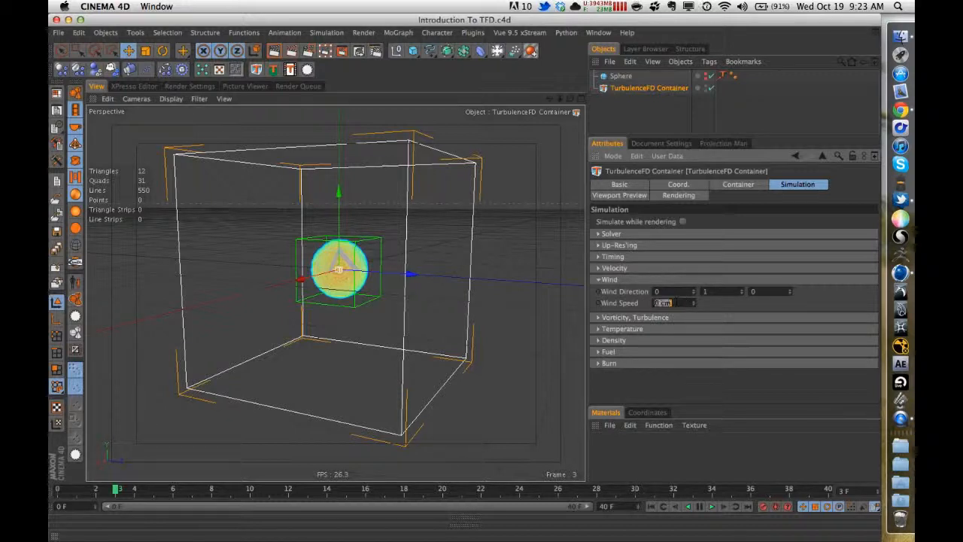
- Reverse the wind to a Y direction of -1, enter a Wind Speed of 1 and save the project
{"action": "left_click", "coordinate": [707, 291]}
{"action": "type", "text": "-1"}
{"action": "key", "text": "Tab"}
{"action": "key", "text": "Tab"}
{"action": "type", "text": "1"}
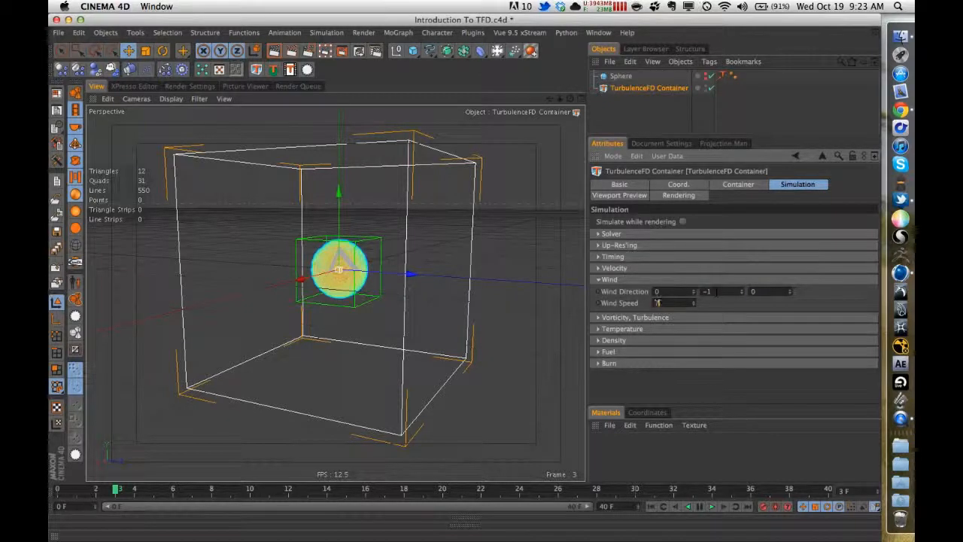
{"action": "key", "text": "super+s"}
- Try a higher Damp Velocity for the container, reset it to 0 % and save the project
{"action": "left_click", "coordinate": [640, 279]}
{"action": "left_click", "coordinate": [618, 268]}
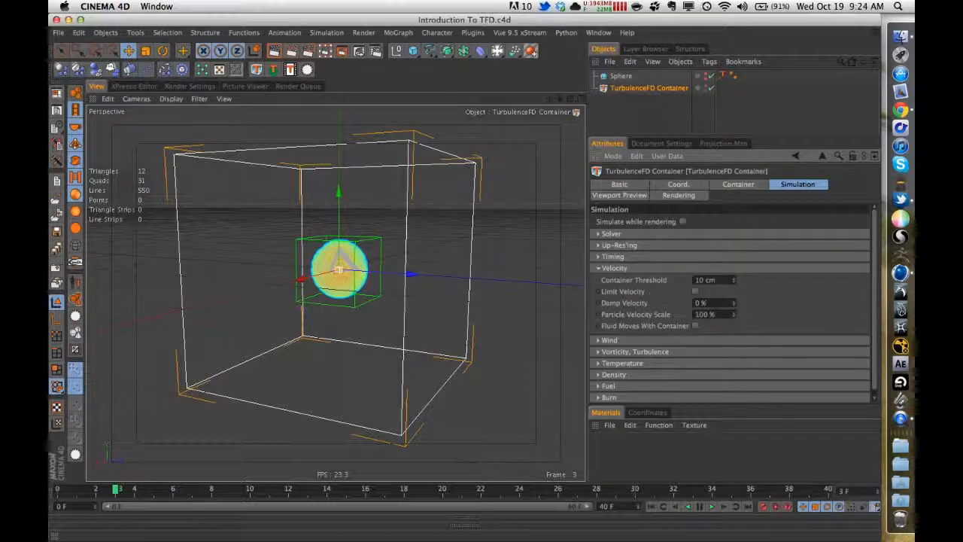
{"action": "left_click_drag", "start_coordinate": [734, 303], "coordinate": [734, 295]}
{"action": "double_click", "coordinate": [720, 303]}
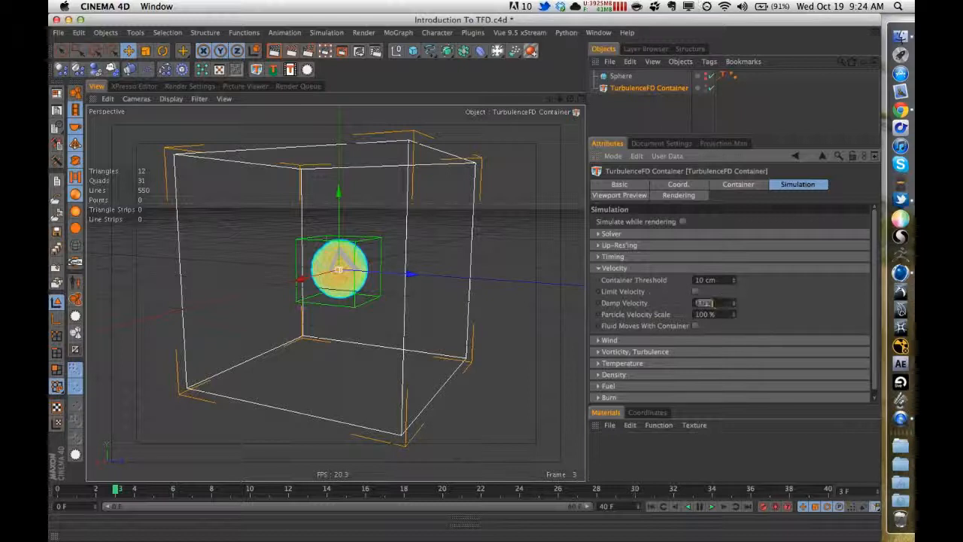
{"action": "type", "text": "0"}
{"action": "key", "text": "Return"}
{"action": "key", "text": "super+s"}
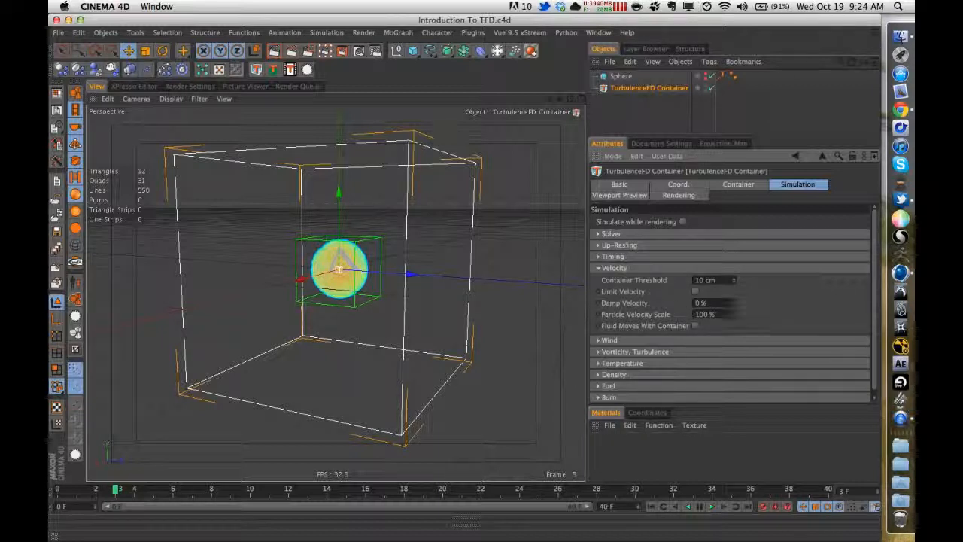
{"action": "left_click", "coordinate": [699, 303]}
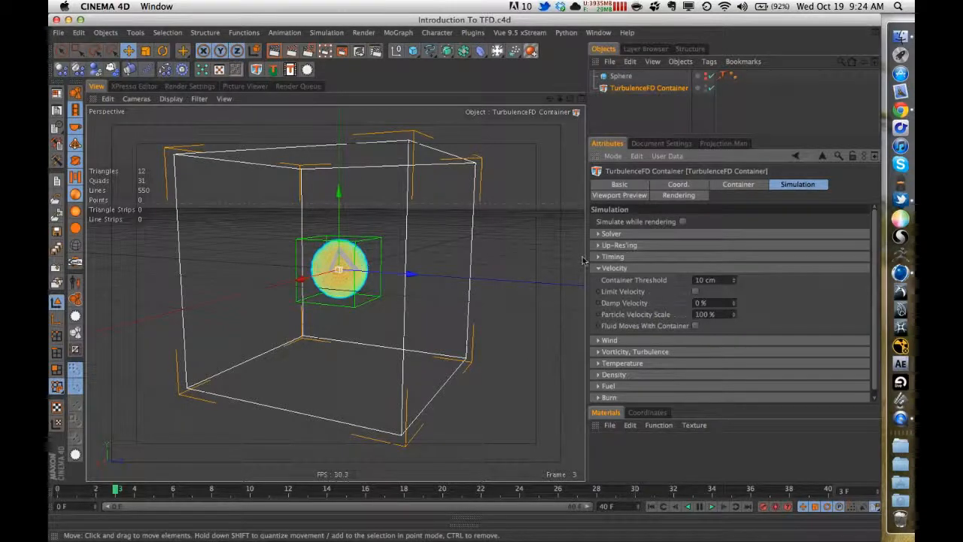
- Open the container's Timing settings and extend the project timeline to 90 frames
{"action": "left_click", "coordinate": [668, 269]}
{"action": "left_click", "coordinate": [629, 257]}
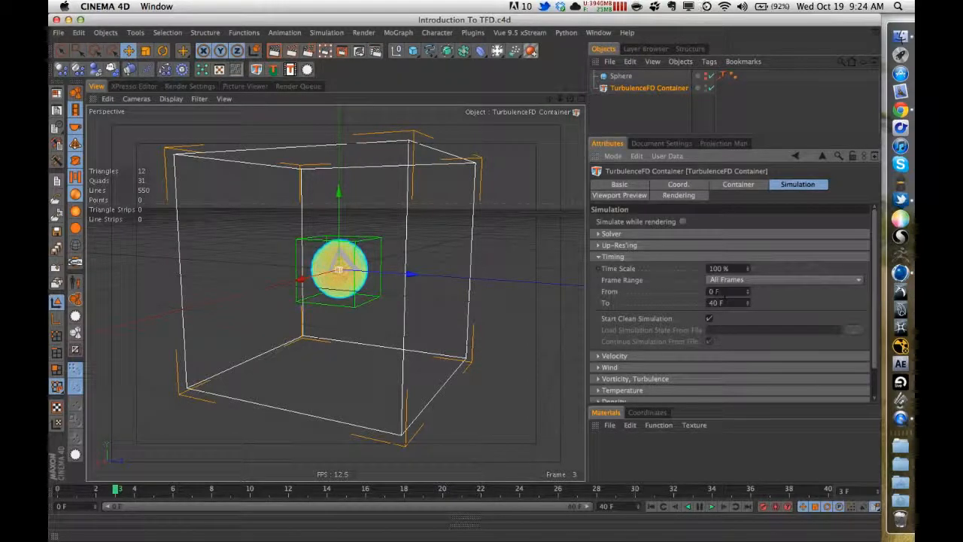
{"action": "double_click", "coordinate": [606, 505]}
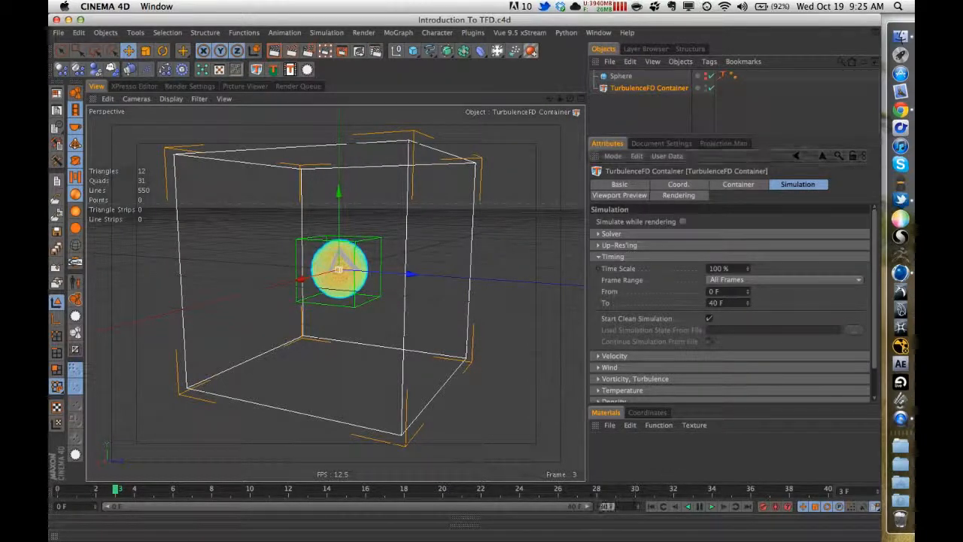
{"action": "type", "text": "90"}
{"action": "key", "text": "Return"}
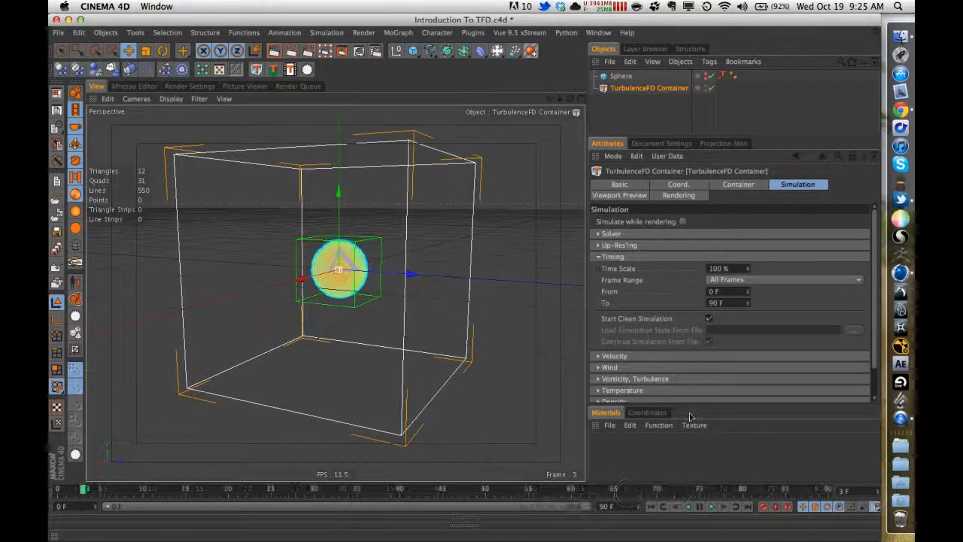
- Try manual simulation end frames of 45 and 90, and restore the Frame Range to All Frames
{"action": "left_click", "coordinate": [719, 302]}
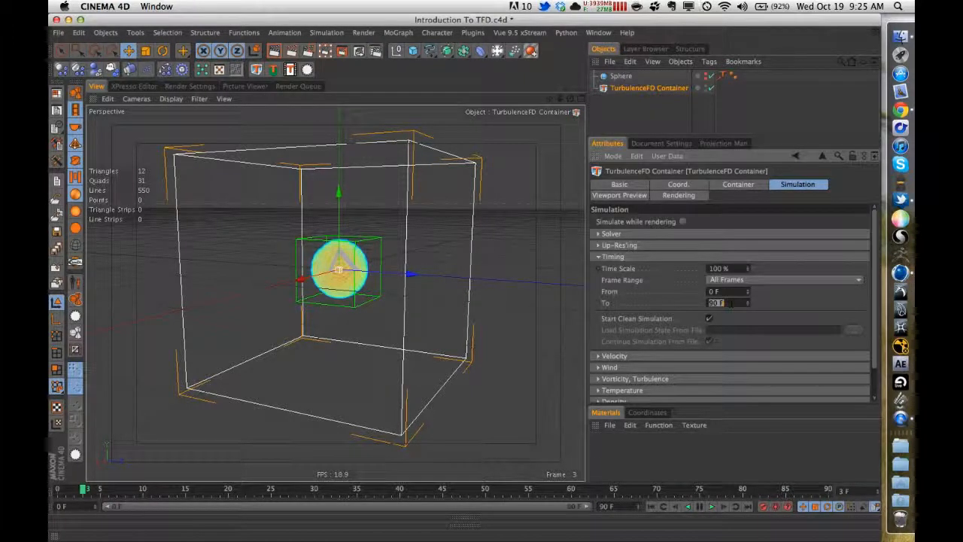
{"action": "type", "text": "20"}
{"action": "key", "text": "Return"}
{"action": "double_click", "coordinate": [731, 303]}
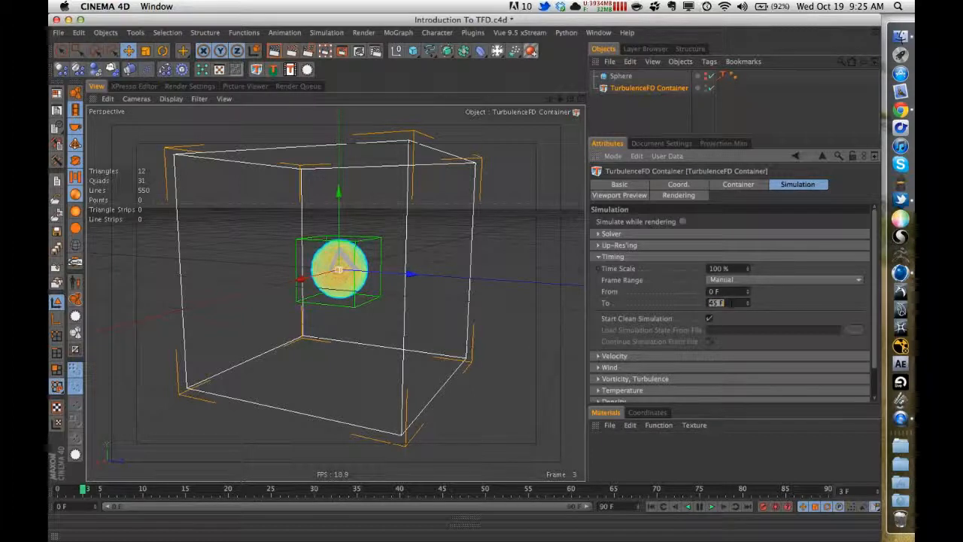
{"action": "type", "text": "50"}
{"action": "type", "text": "90"}
{"action": "key", "text": "Return"}
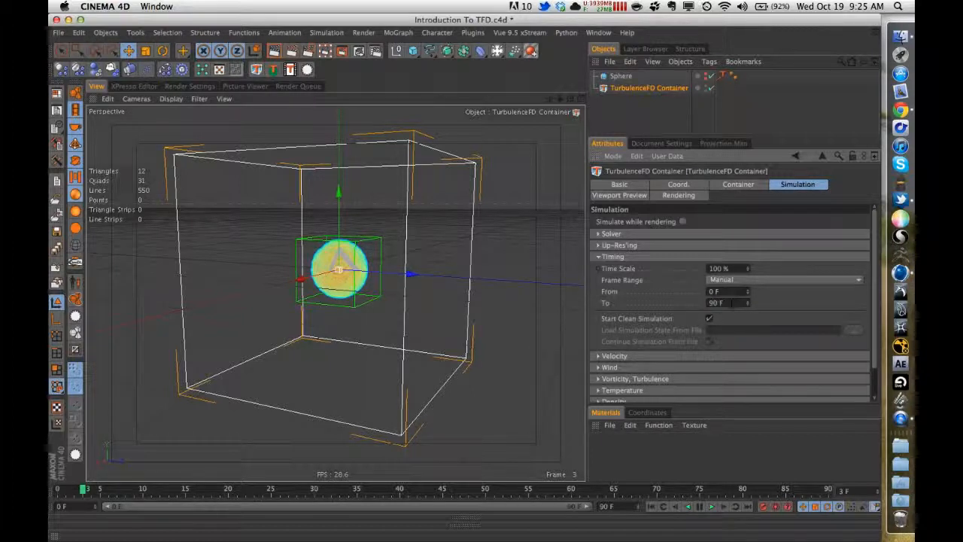
{"action": "left_click", "coordinate": [739, 280]}
{"action": "left_click", "coordinate": [738, 304]}
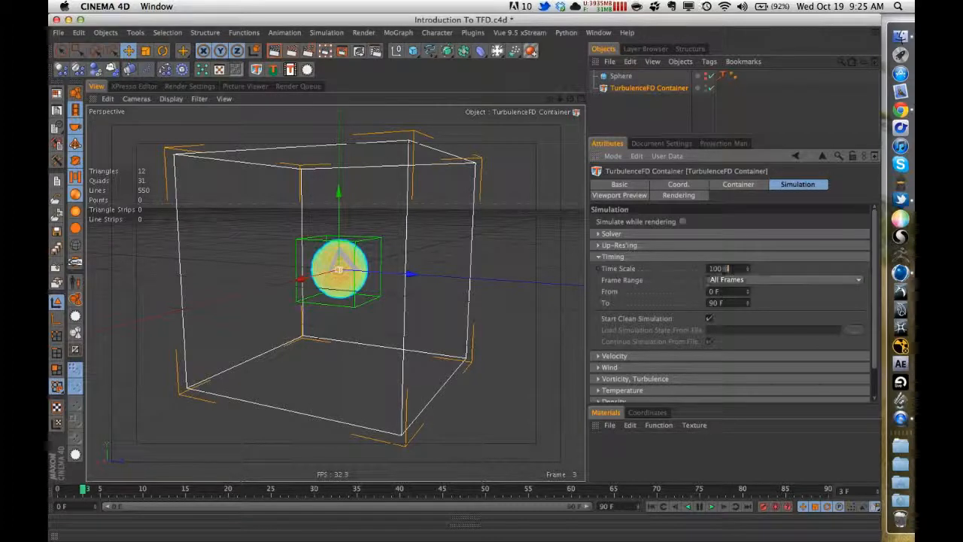
- Try a simulation Time Scale of 200 % and reset it to 100 %
{"action": "double_click", "coordinate": [732, 270]}
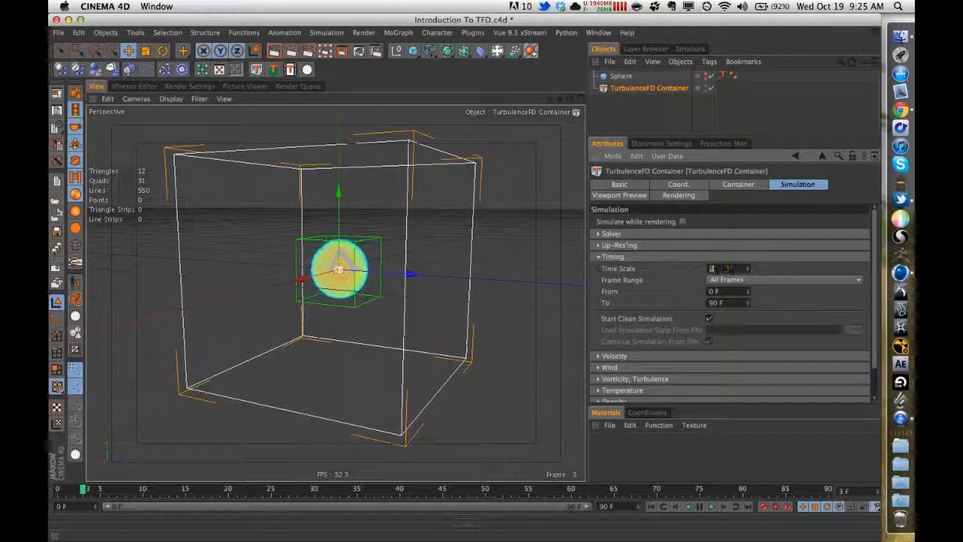
{"action": "type", "text": "200"}
{"action": "key", "text": "Return"}
{"action": "type", "text": "100"}
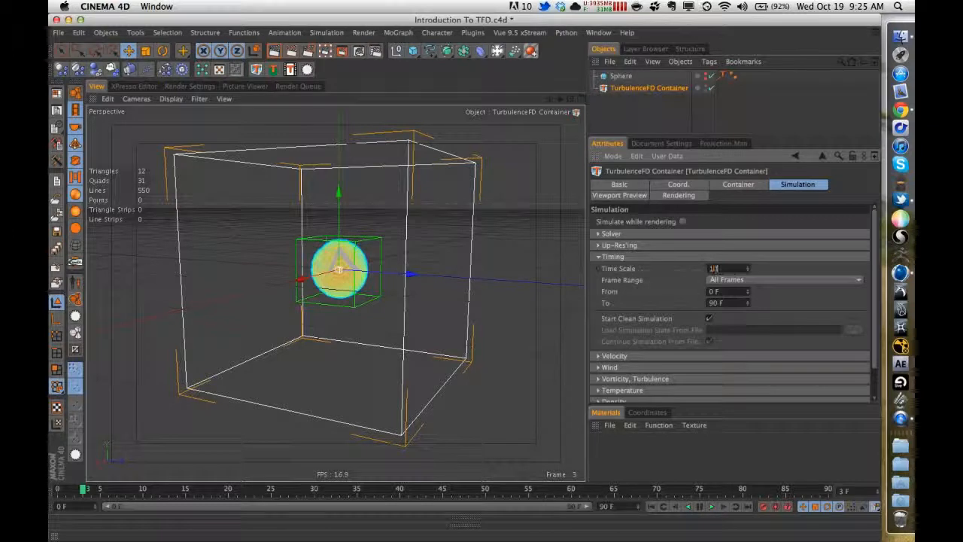
{"action": "key", "text": "Return"}
- Save the project and open the container's Up-Res'ing settings in place of the Timing settings
{"action": "key", "text": "super+s"}
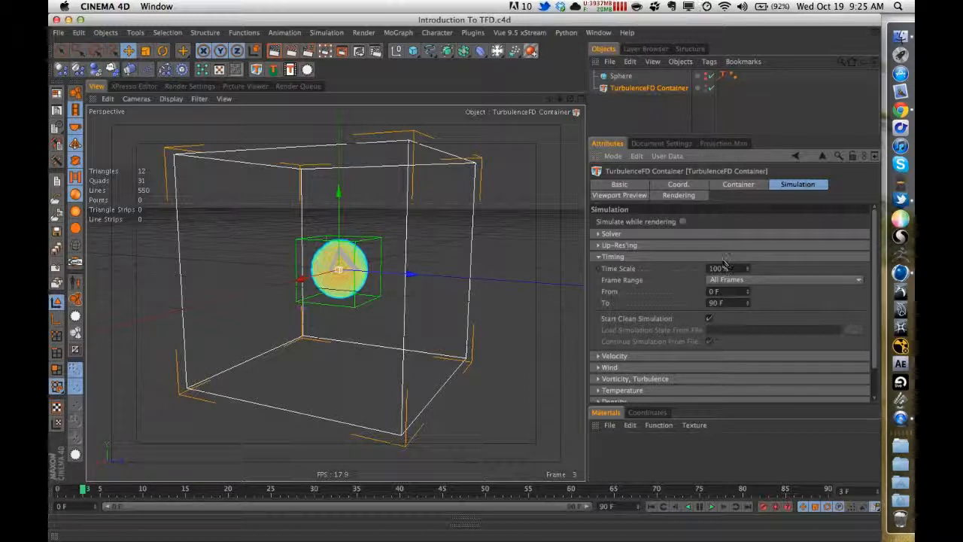
{"action": "left_click", "coordinate": [646, 257]}
{"action": "left_click", "coordinate": [619, 245]}
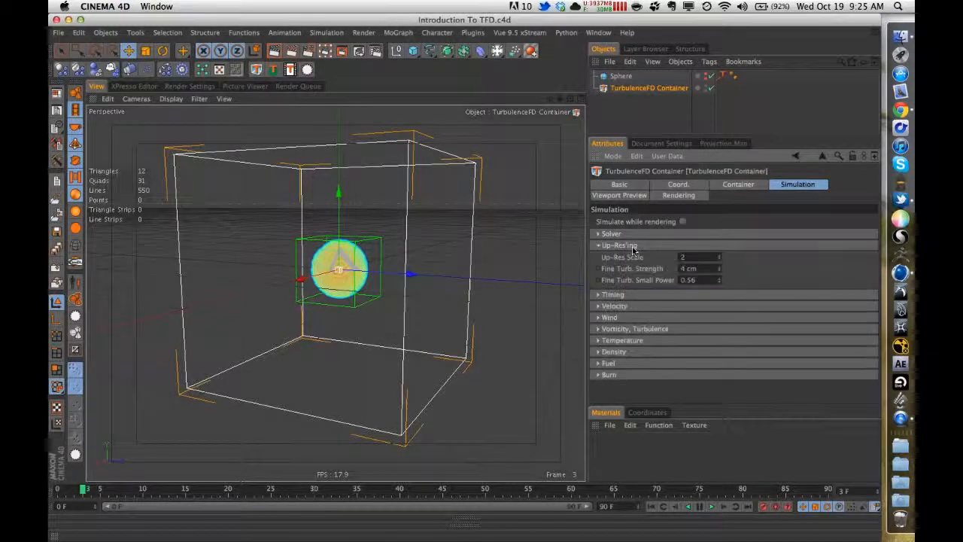